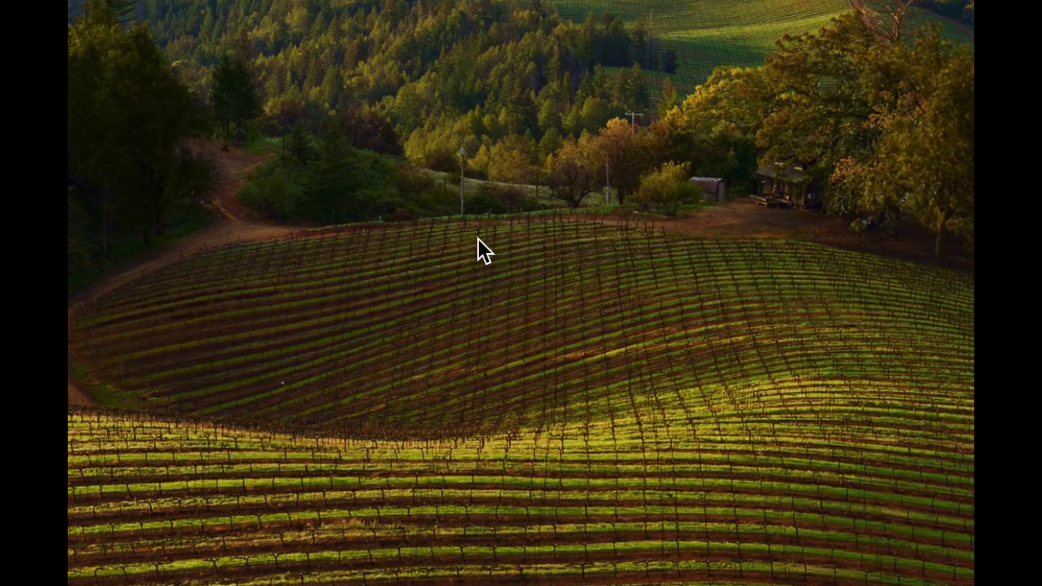
# Step: Create a new folder on the desktop and keep its default name
pyautogui.rightClick(478, 238)
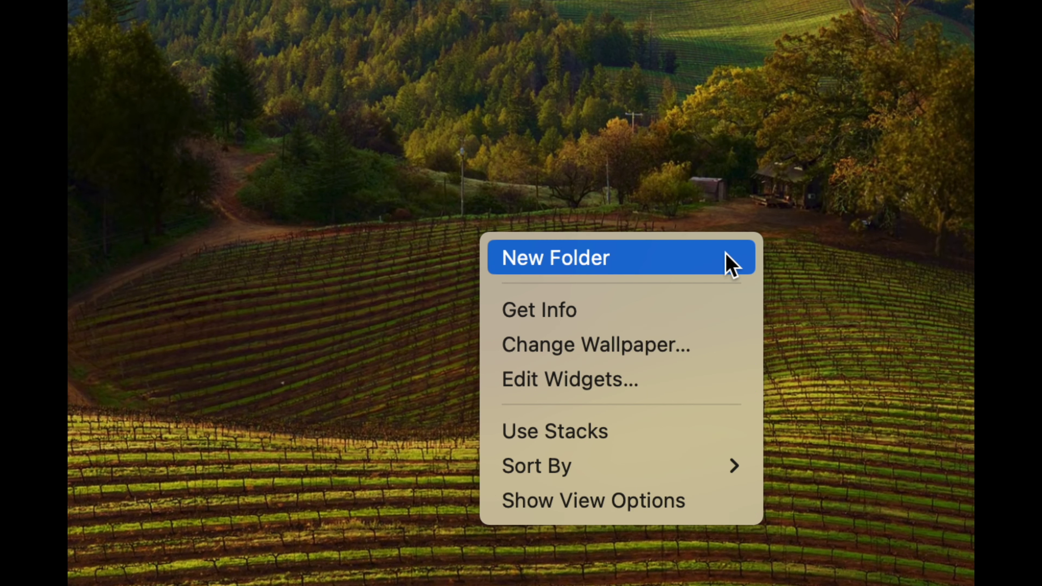
pyautogui.click(526, 262)
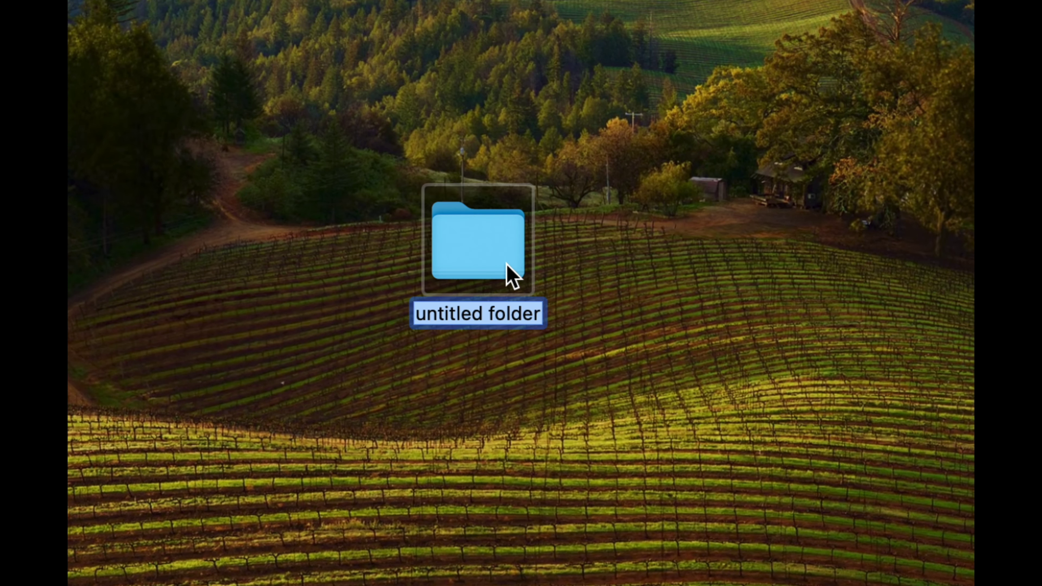
pyautogui.press('Return')
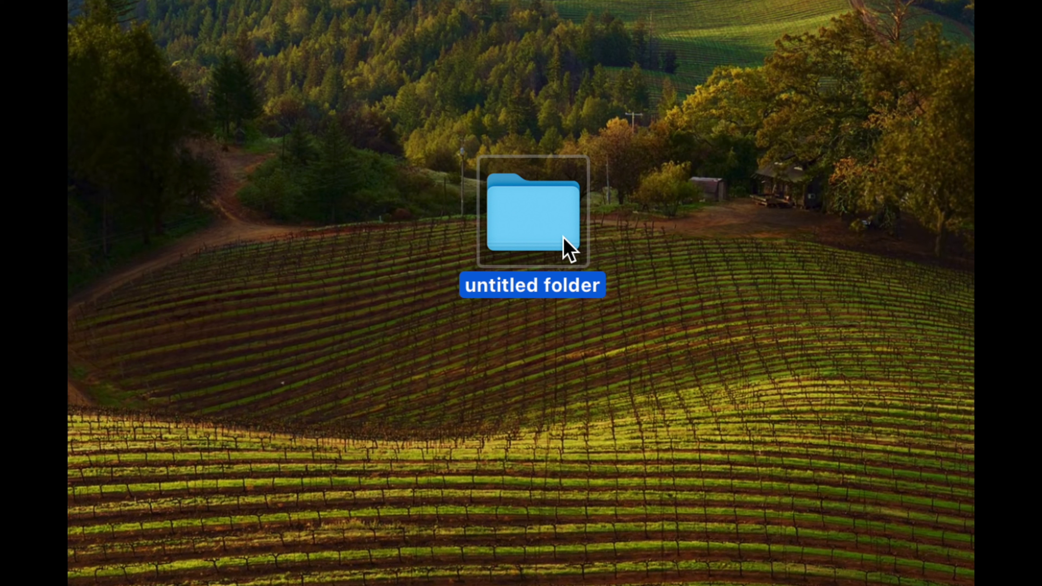
# Step: Duplicate the new folder on the desktop and space the two folders apart side by side
pyautogui.moveTo(562, 238); pyautogui.dragTo(743, 243)
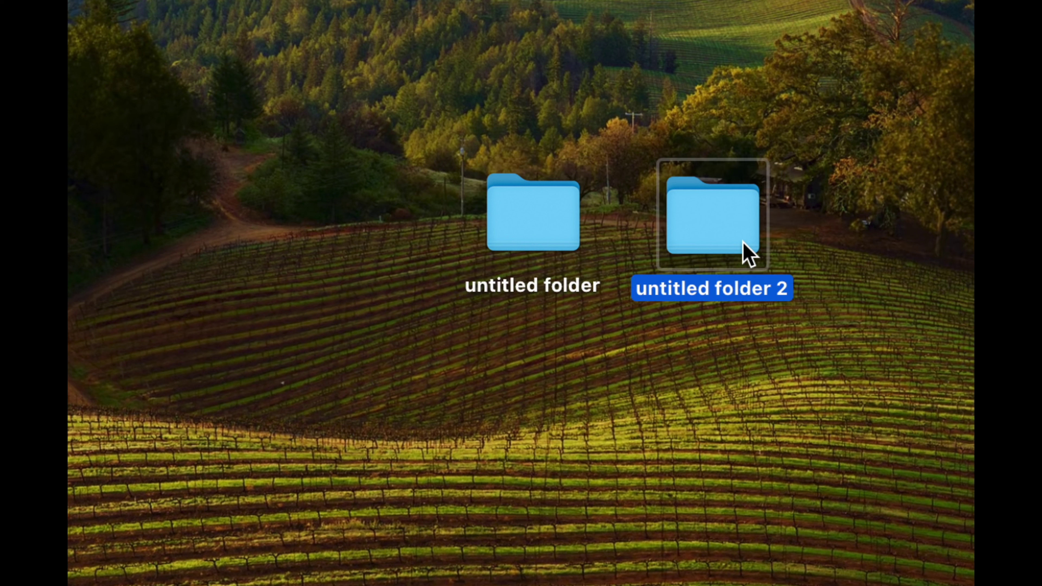
pyautogui.moveTo(740, 242); pyautogui.dragTo(730, 250)
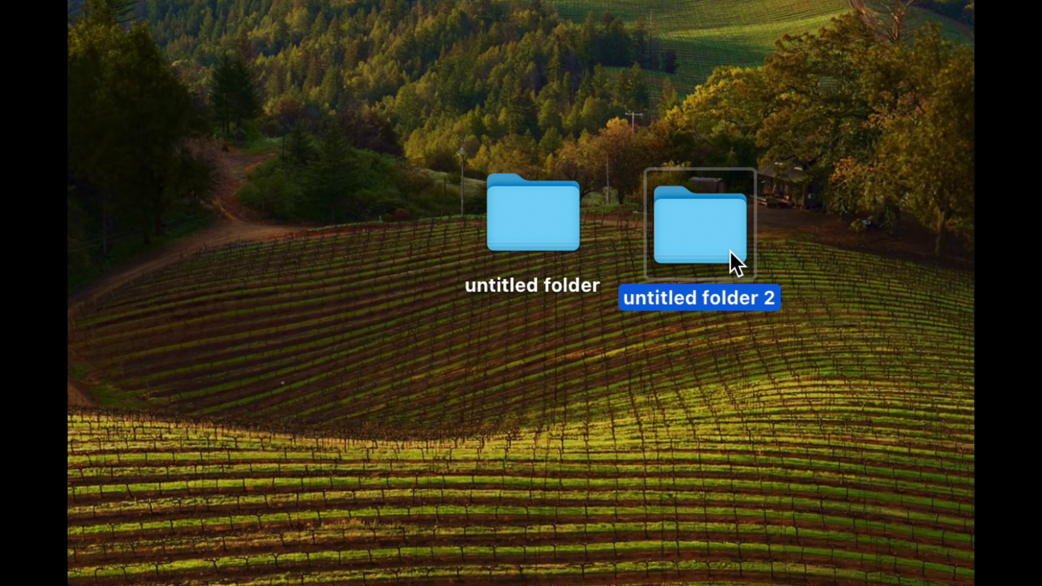
pyautogui.moveTo(549, 217); pyautogui.dragTo(505, 221)
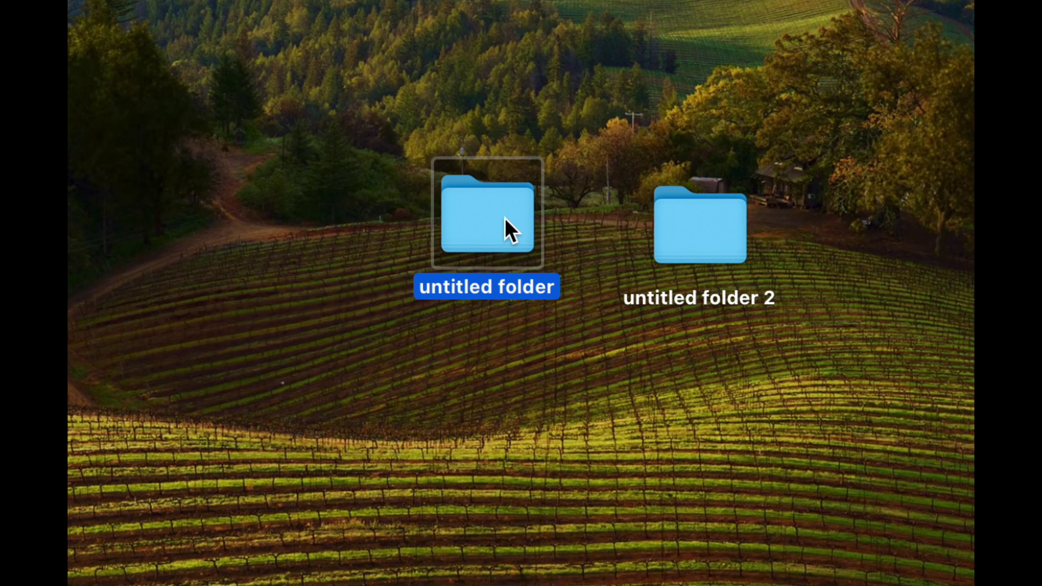
# Step: Copy "untitled folder", paste it onto the desktop, and place the pasted folder beside the other two
pyautogui.rightClick(509, 230)
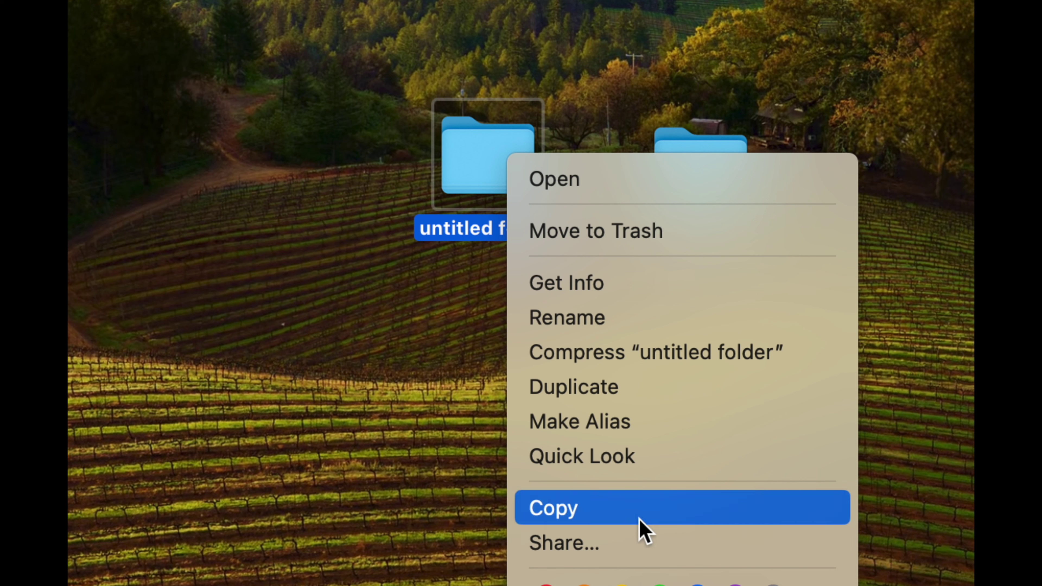
pyautogui.click(639, 519)
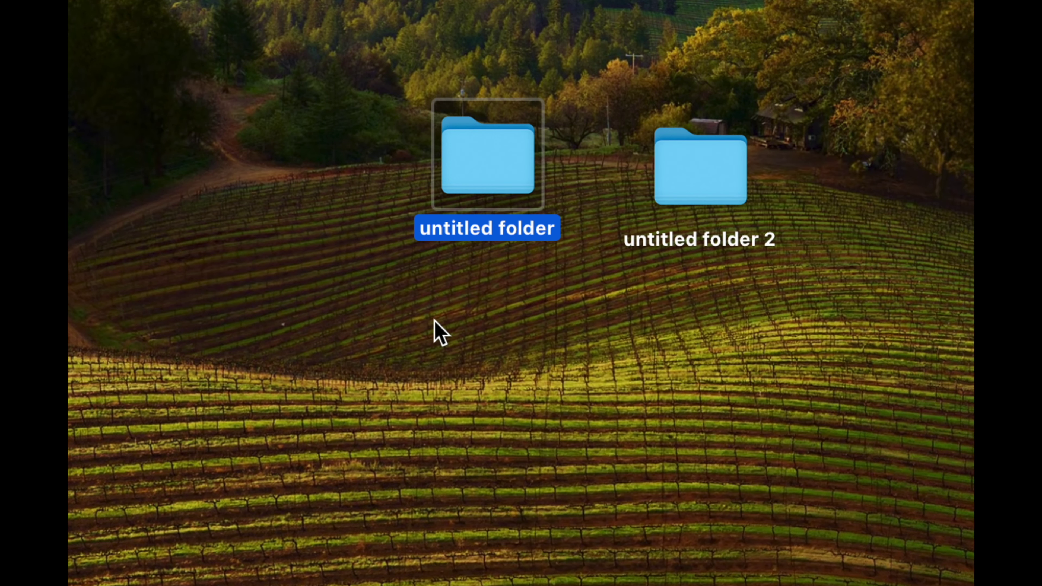
pyautogui.rightClick(434, 331)
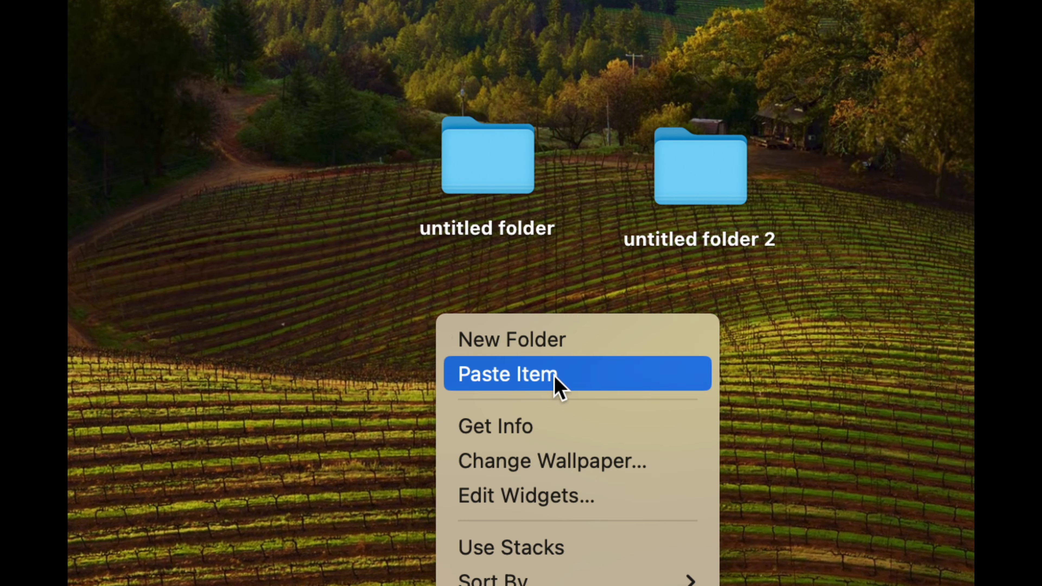
pyautogui.click(537, 384)
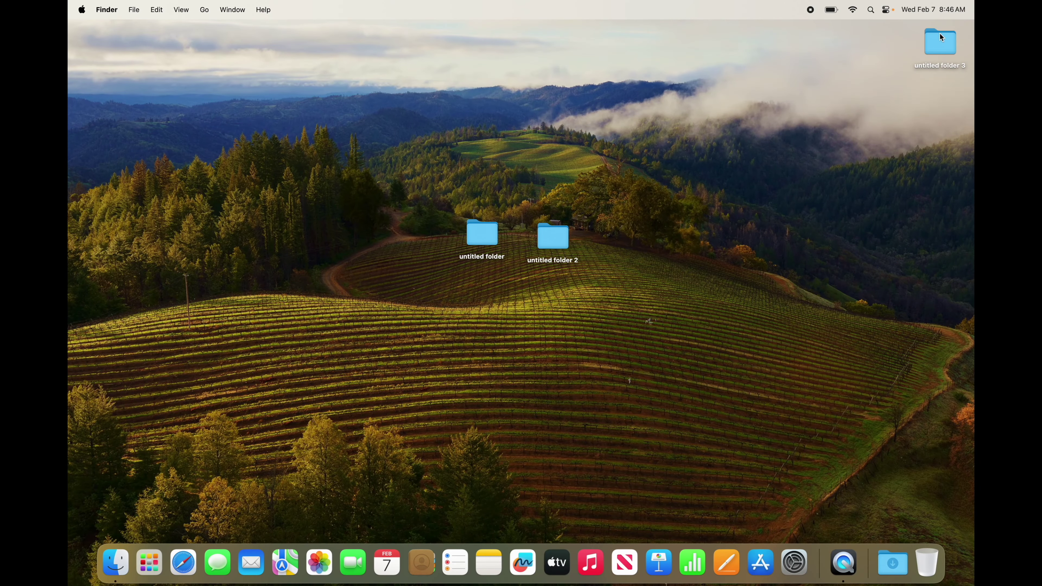
pyautogui.moveTo(942, 38); pyautogui.dragTo(611, 235)
# Step: Move "untitled folder 3" above the other two folders on the desktop
pyautogui.rightClick(620, 234)
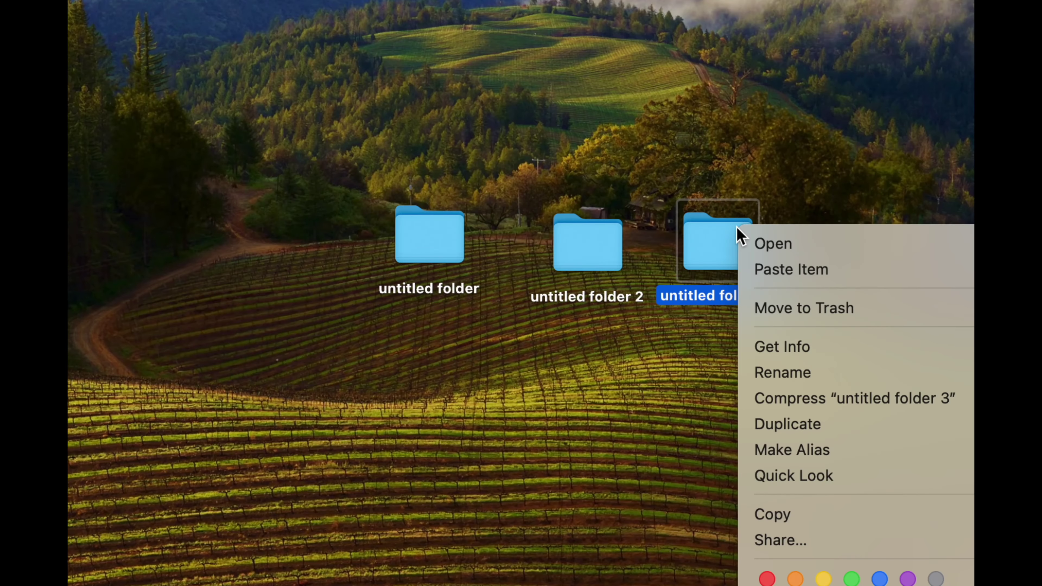
pyautogui.click(598, 221)
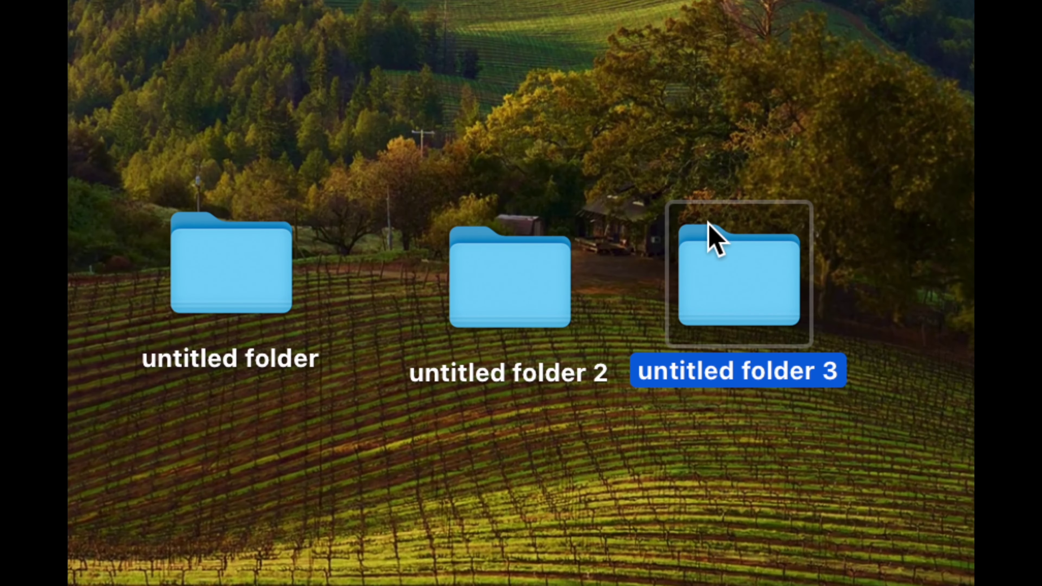
pyautogui.moveTo(703, 222); pyautogui.dragTo(544, 106)
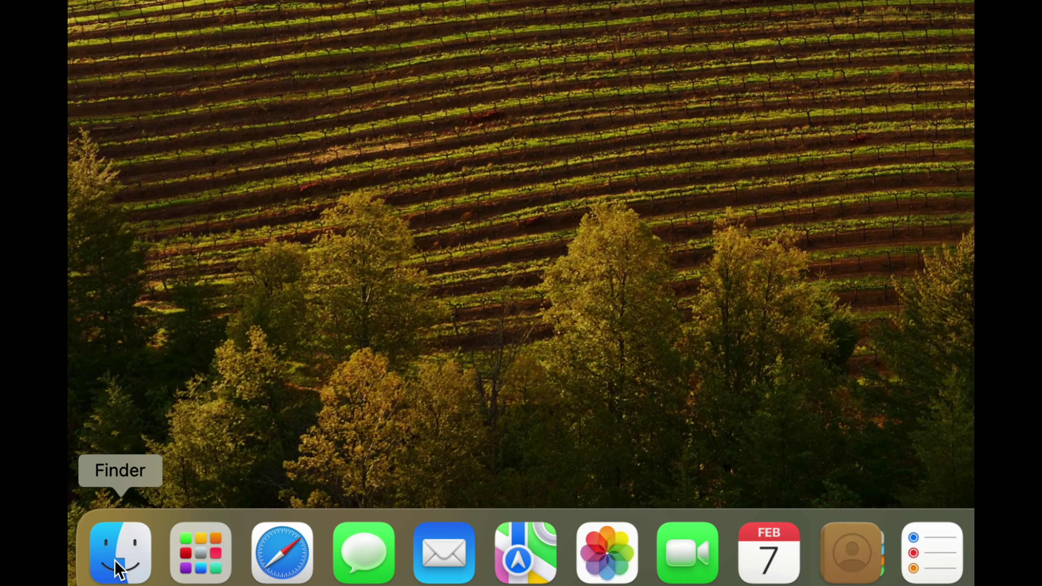
# Step: Open a Finder window, place it below "untitled folder 3", and show the Documents folder
pyautogui.click(119, 568)
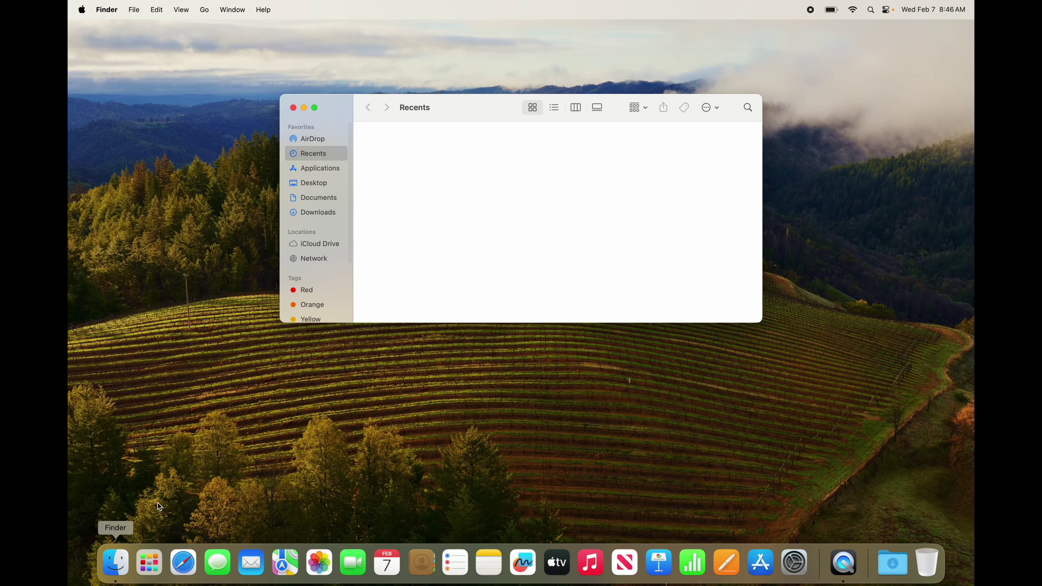
pyautogui.moveTo(337, 105); pyautogui.dragTo(443, 240)
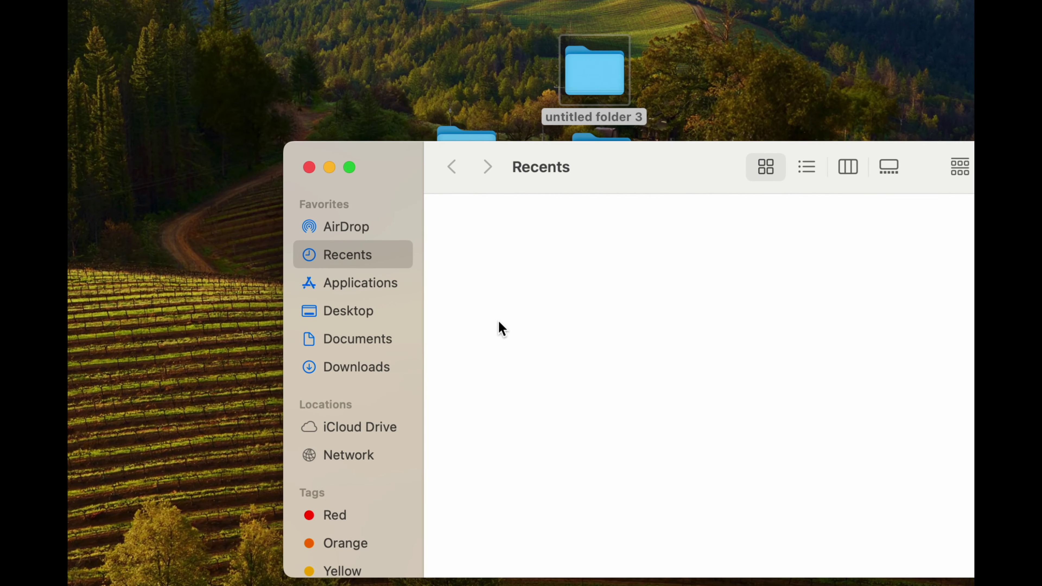
pyautogui.click(339, 339)
# Step: Move all three untitled folders from the desktop into Documents and line them up in one row
pyautogui.moveTo(421, 160); pyautogui.dragTo(304, 233)
pyautogui.moveTo(455, 80); pyautogui.dragTo(639, 197)
pyautogui.moveTo(586, 70); pyautogui.dragTo(533, 312)
pyautogui.moveTo(562, 215); pyautogui.dragTo(528, 116)
pyautogui.click(666, 212)
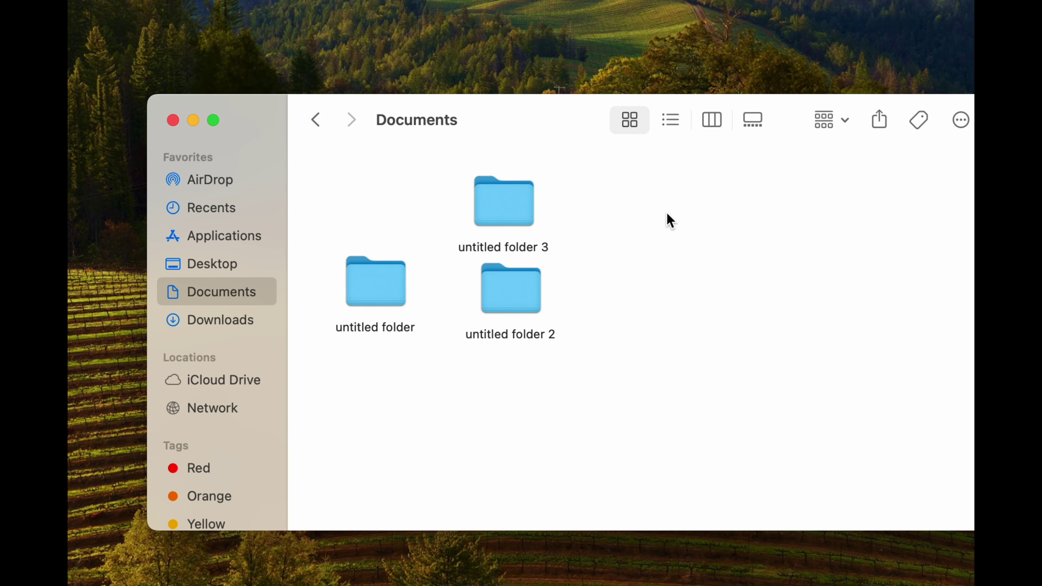
pyautogui.moveTo(518, 202); pyautogui.dragTo(648, 302)
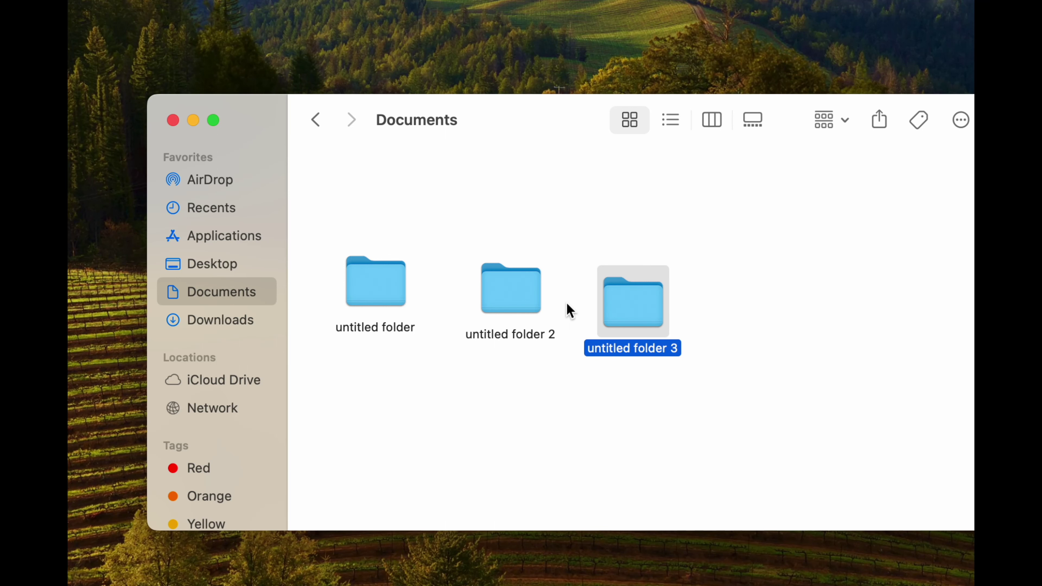
# Step: View the contents of Downloads and Applications, and return to the Documents folder
pyautogui.click(218, 324)
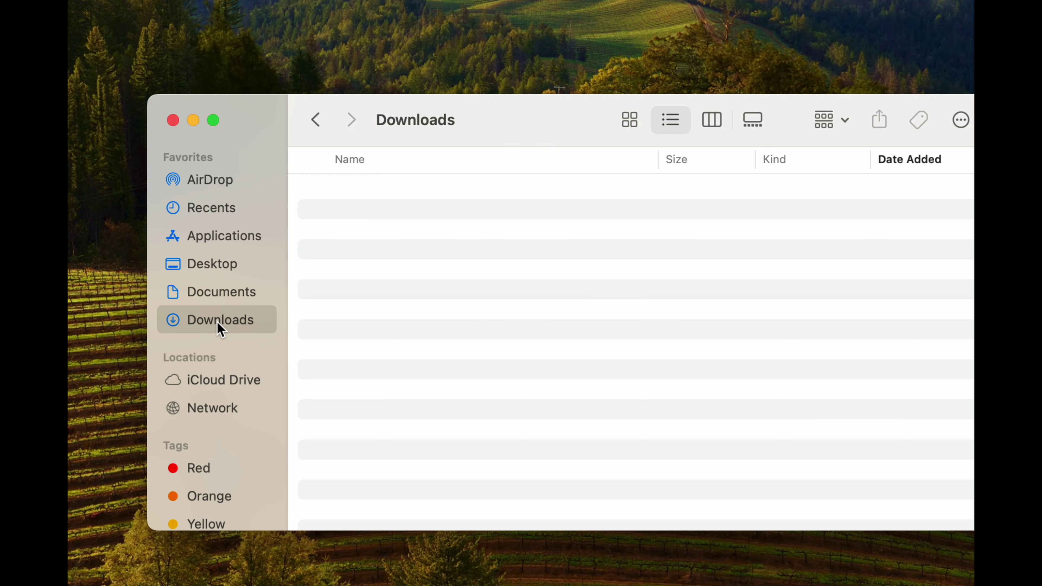
pyautogui.click(220, 240)
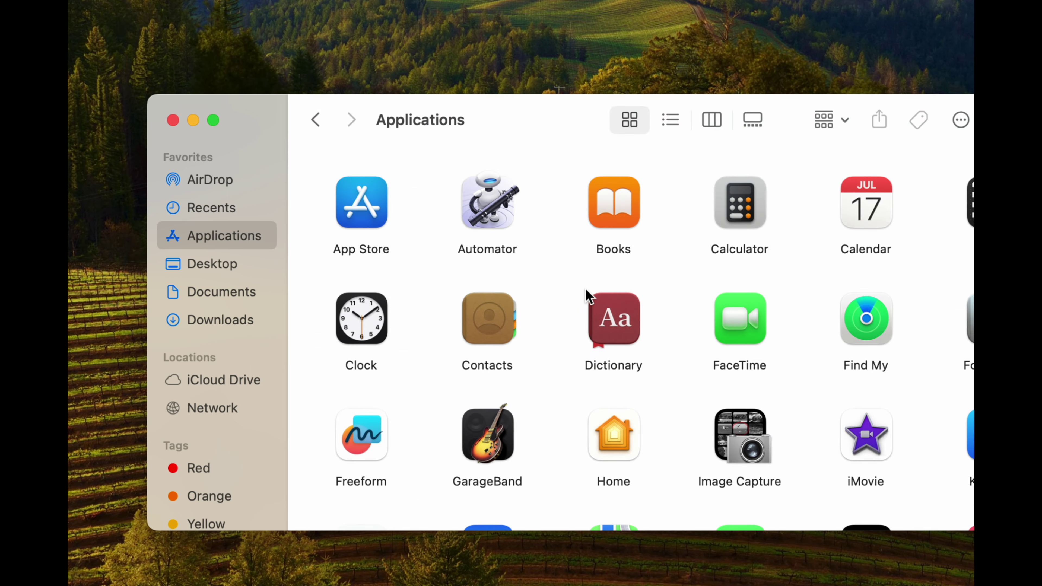
pyautogui.click(226, 296)
pyautogui.moveTo(530, 117); pyautogui.dragTo(475, 56)
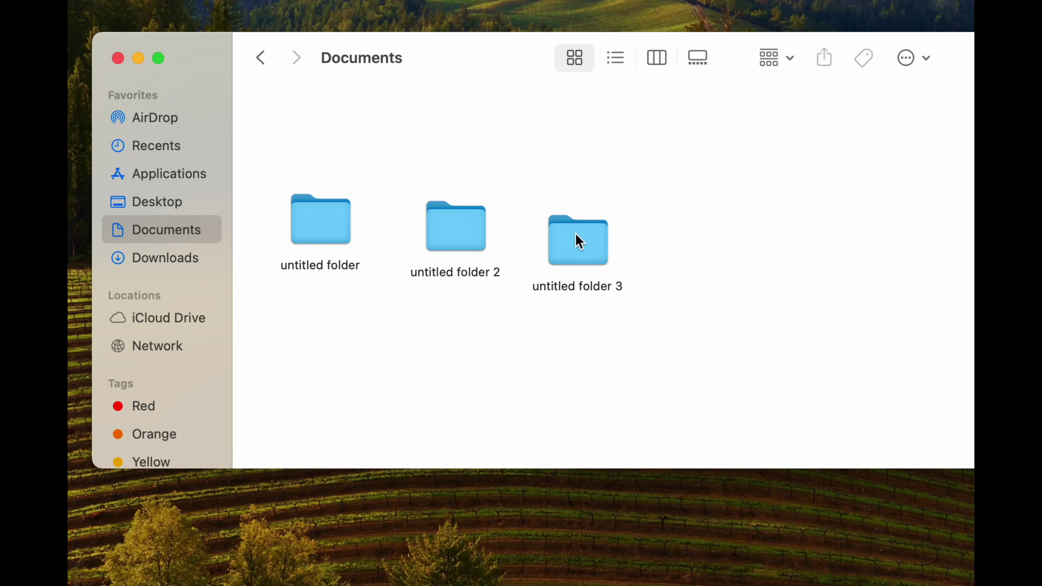
# Step: Move "untitled folder 3" and "untitled folder 2" from Documents to the Trash
pyautogui.rightClick(579, 242)
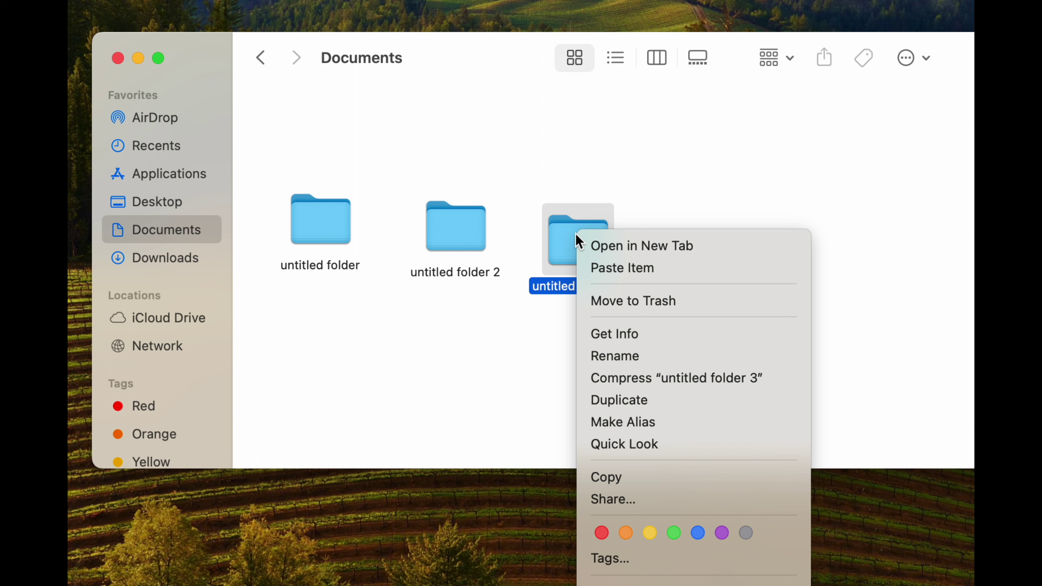
pyautogui.click(679, 300)
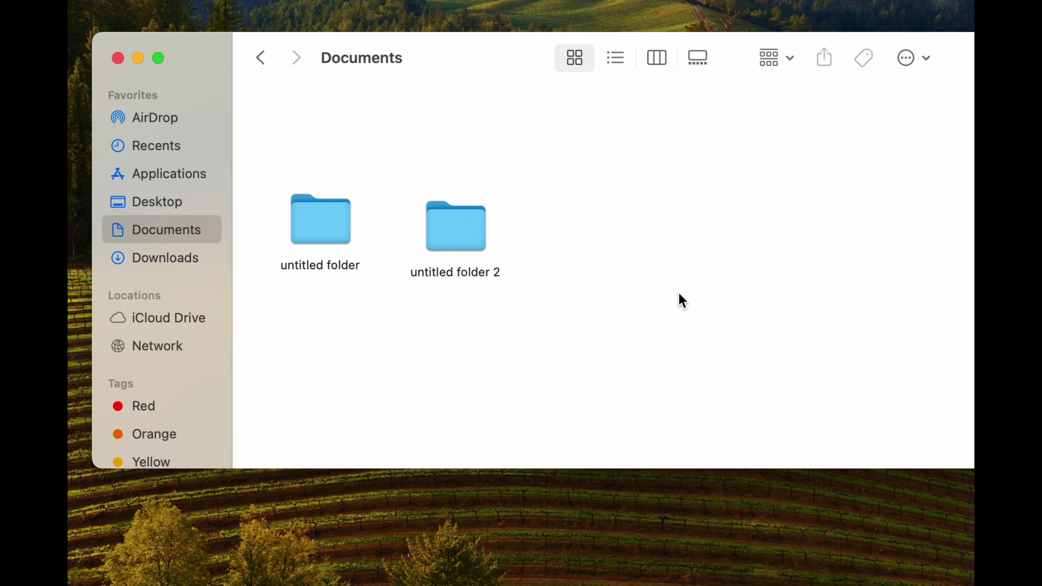
pyautogui.moveTo(465, 237); pyautogui.dragTo(516, 176)
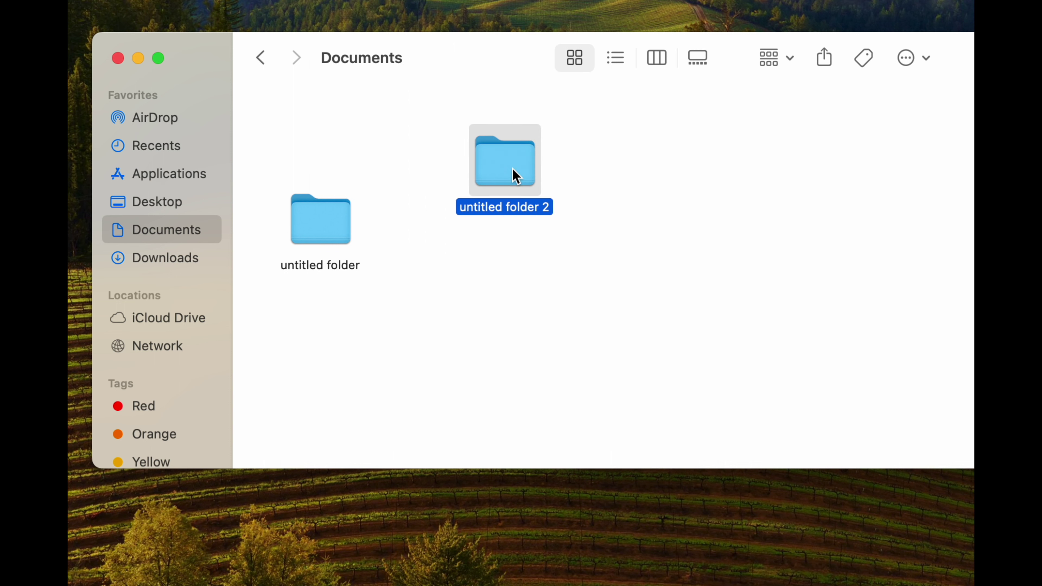
pyautogui.press('super+BackSpace')
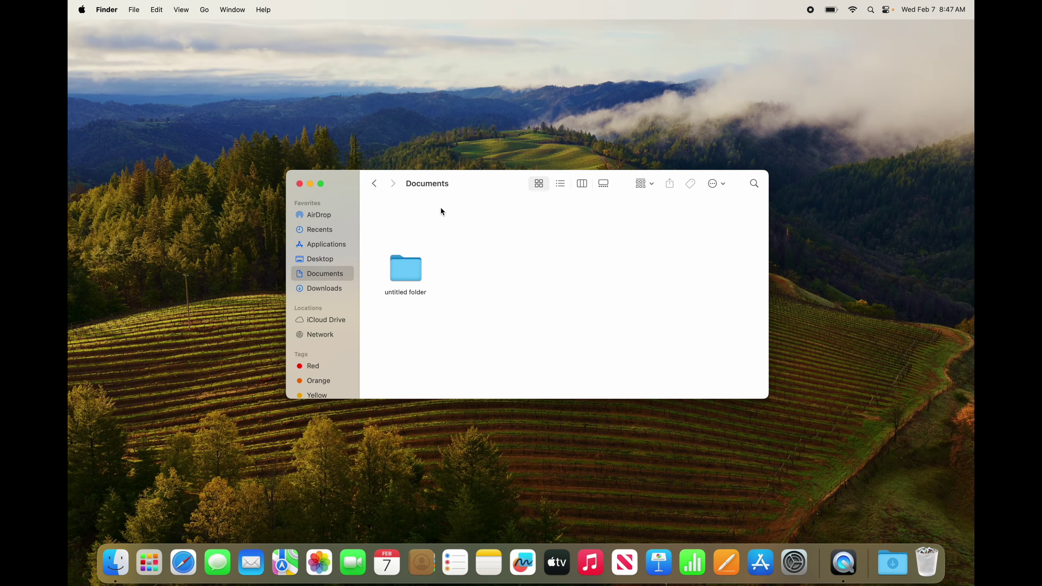
# Step: Move the remaining "untitled folder" from Documents to the Trash and close the Finder window
pyautogui.moveTo(442, 70); pyautogui.dragTo(416, 37)
pyautogui.moveTo(464, 173); pyautogui.dragTo(452, 160)
pyautogui.moveTo(375, 241); pyautogui.dragTo(927, 560)
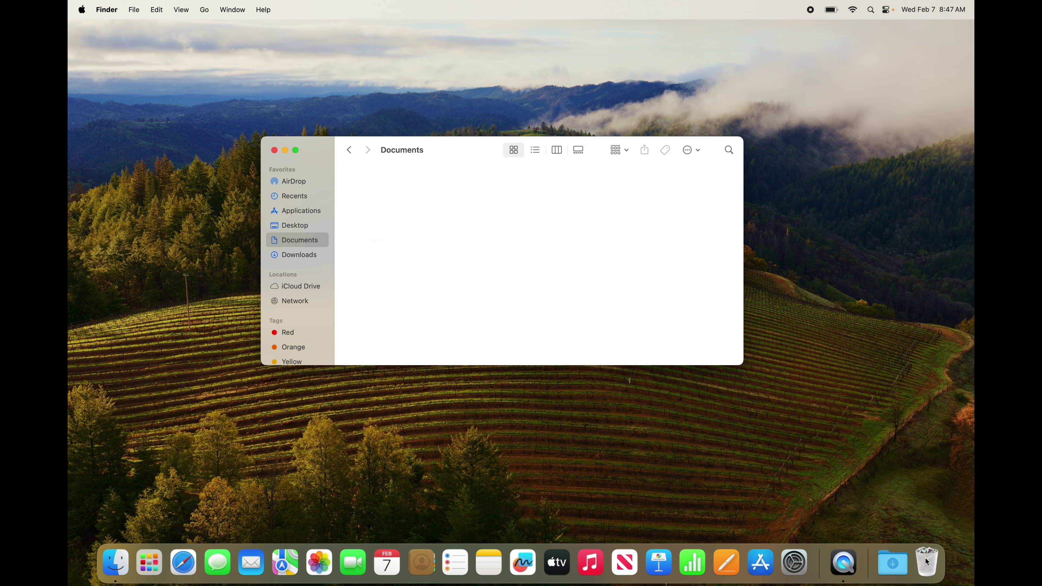
pyautogui.click(274, 150)
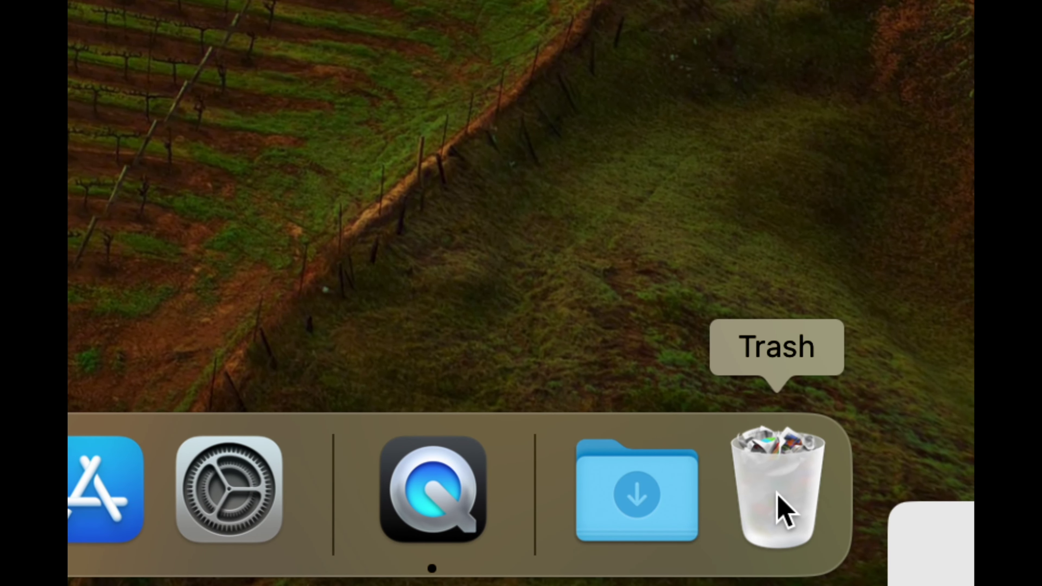
# Step: Open the Trash and permanently erase all the items in it
pyautogui.rightClick(776, 494)
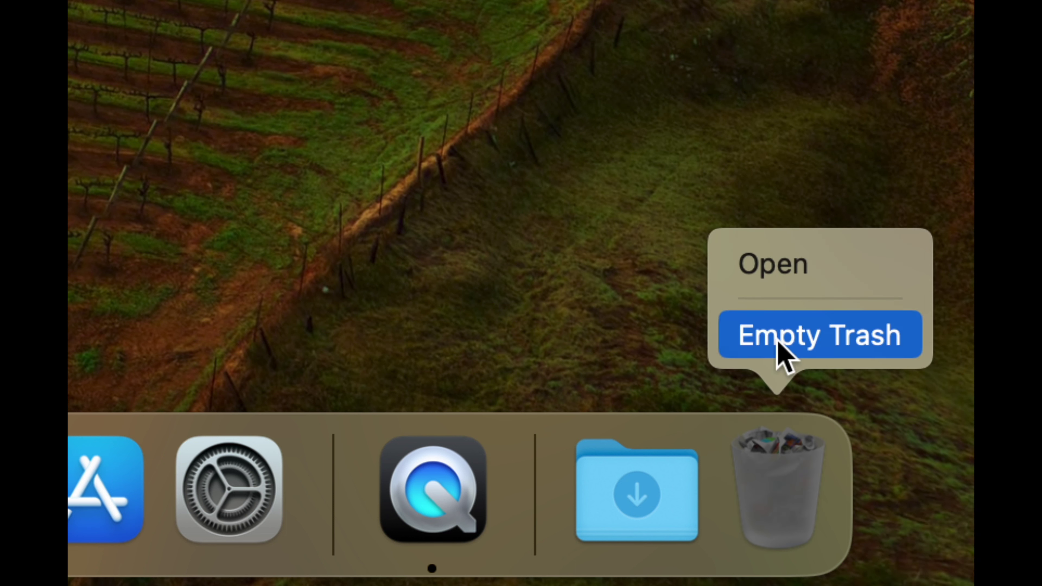
pyautogui.click(802, 472)
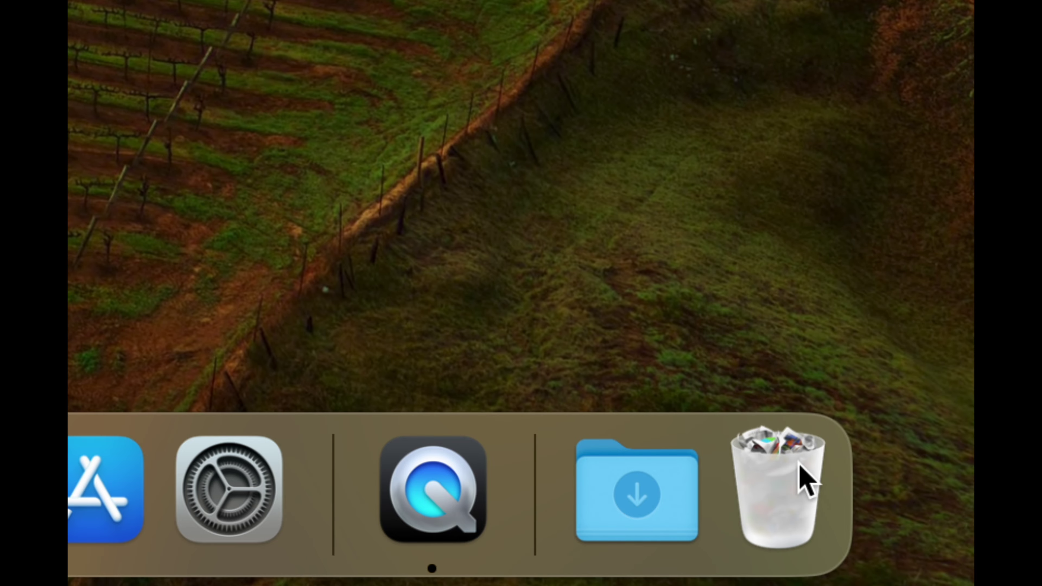
pyautogui.click(798, 463)
pyautogui.moveTo(486, 104); pyautogui.dragTo(486, 155)
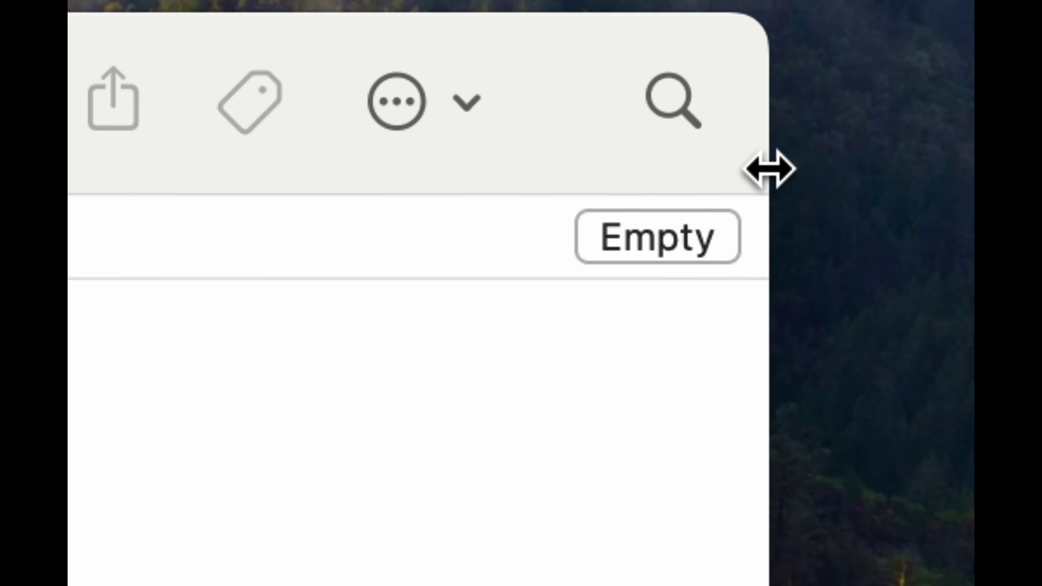
pyautogui.click(656, 247)
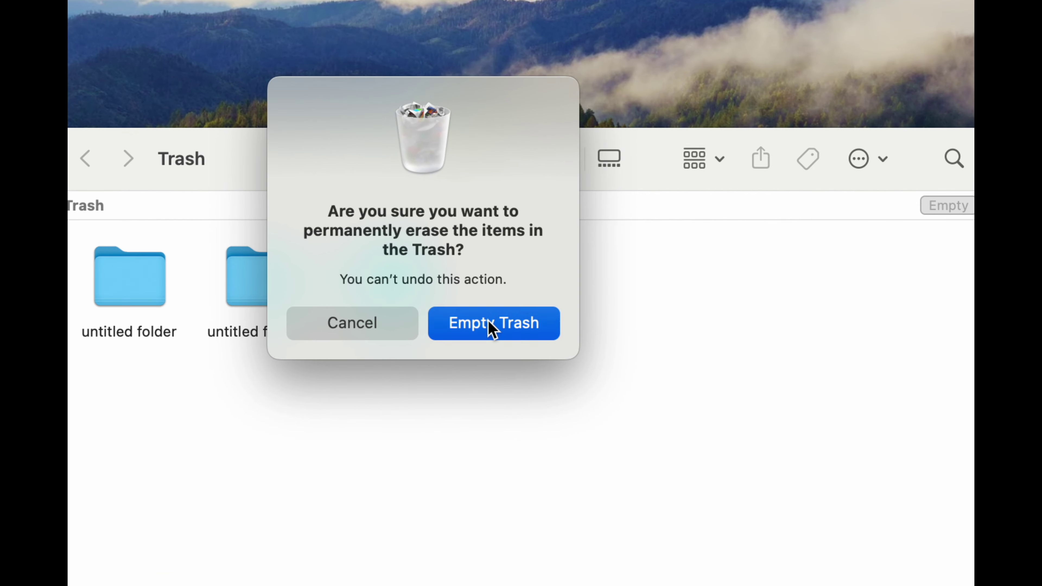
pyautogui.click(493, 328)
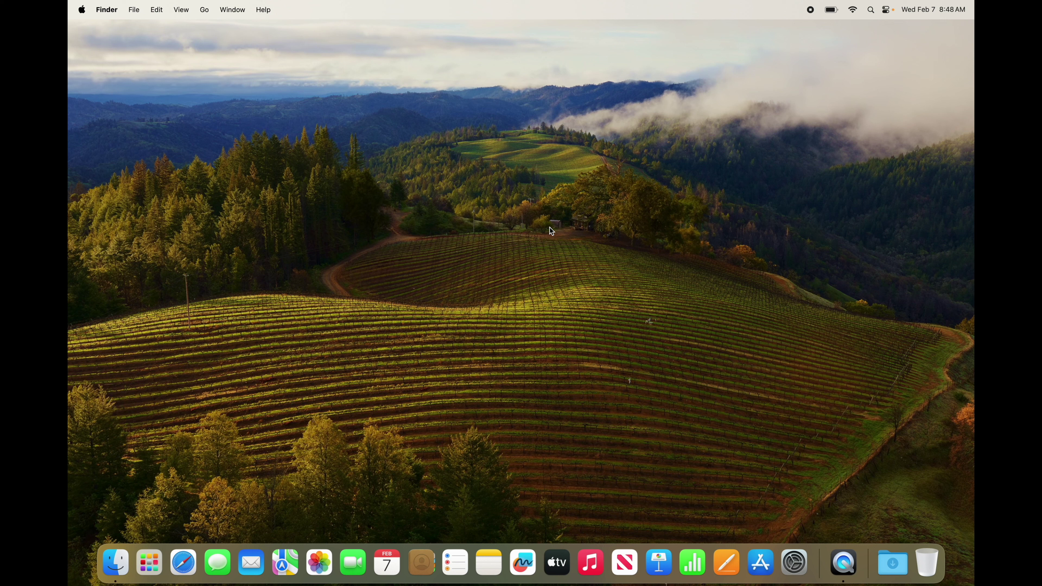
# Step: Open a new Finder window, show the Applications folder, and enlarge the window to display all the apps
pyautogui.click(116, 562)
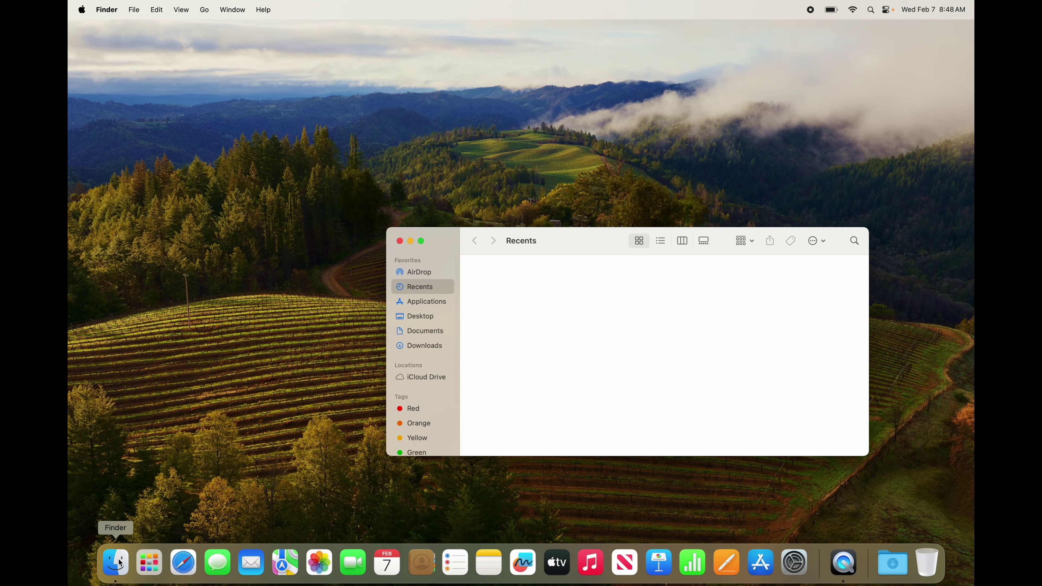
pyautogui.moveTo(440, 242); pyautogui.dragTo(408, 131)
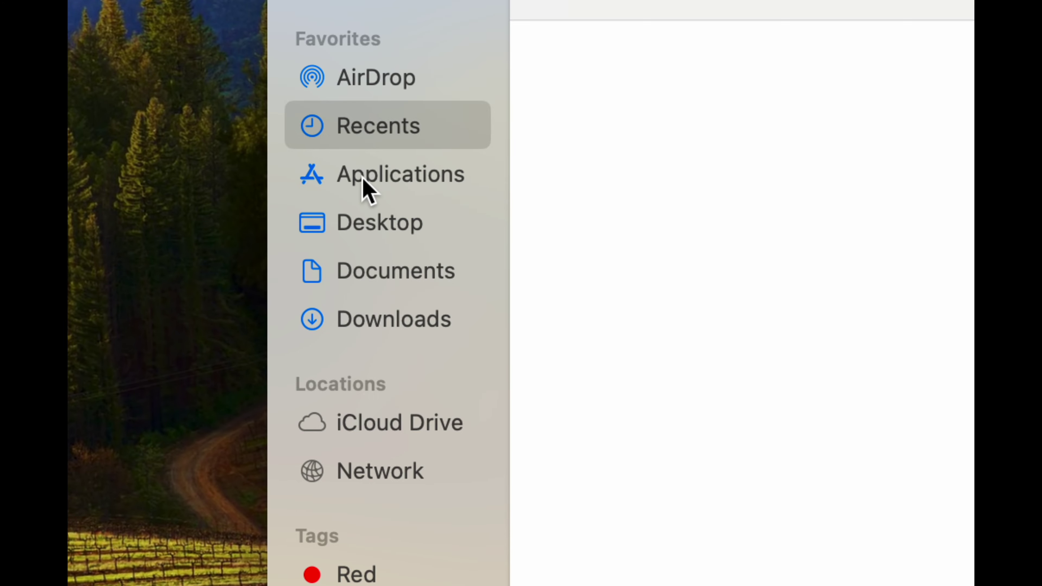
pyautogui.click(363, 180)
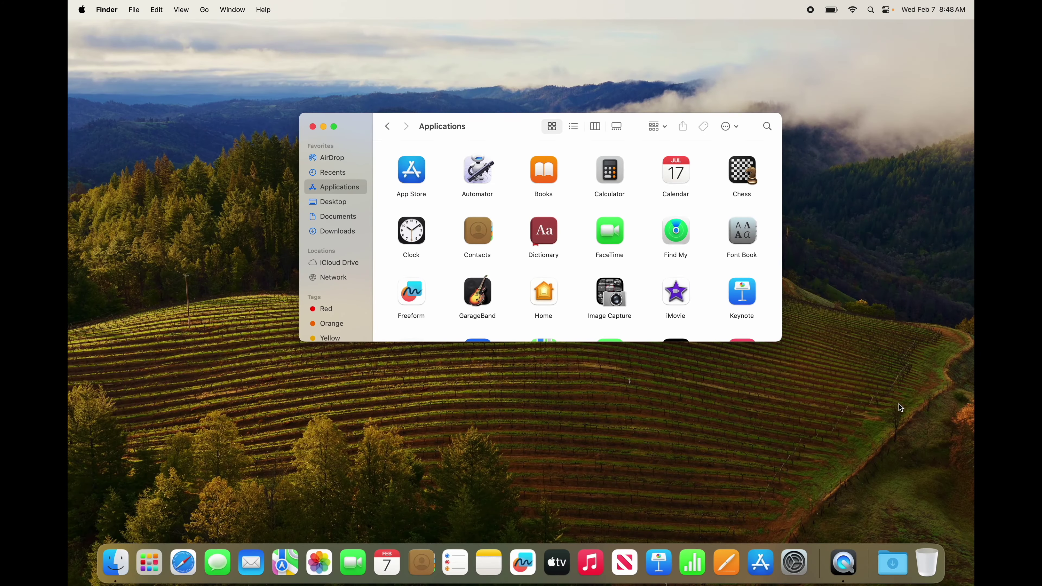
pyautogui.moveTo(511, 122); pyautogui.dragTo(389, 75)
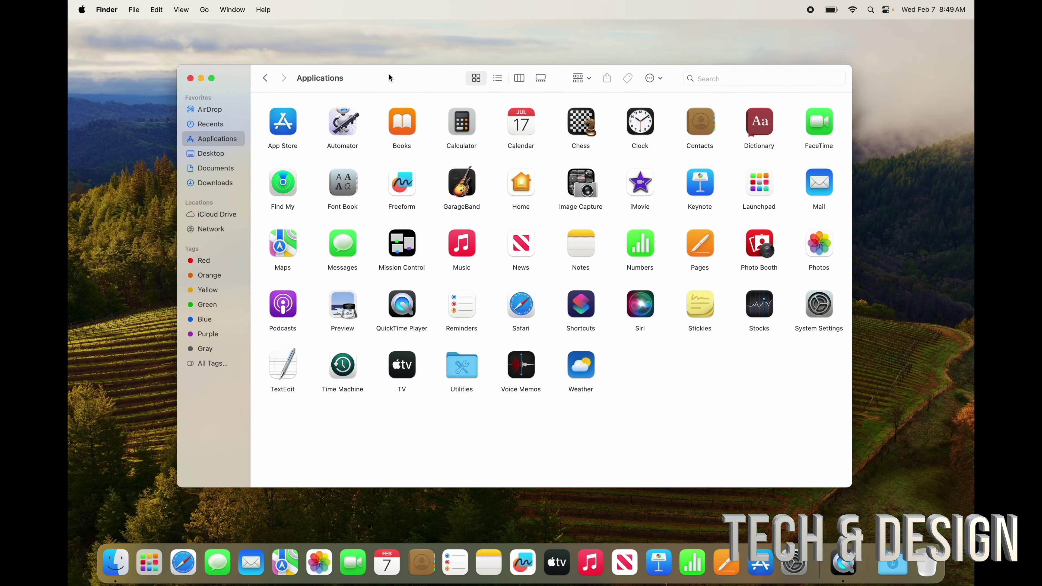
# Step: Look inside the Utilities folder, return to Applications, and close the Finder window
pyautogui.doubleClick(461, 370)
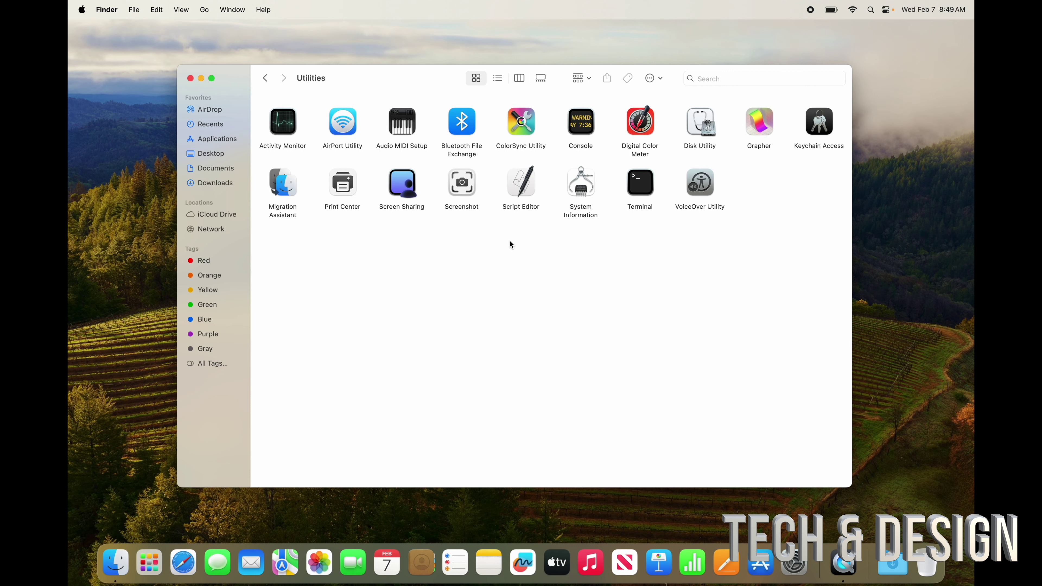
pyautogui.click(266, 79)
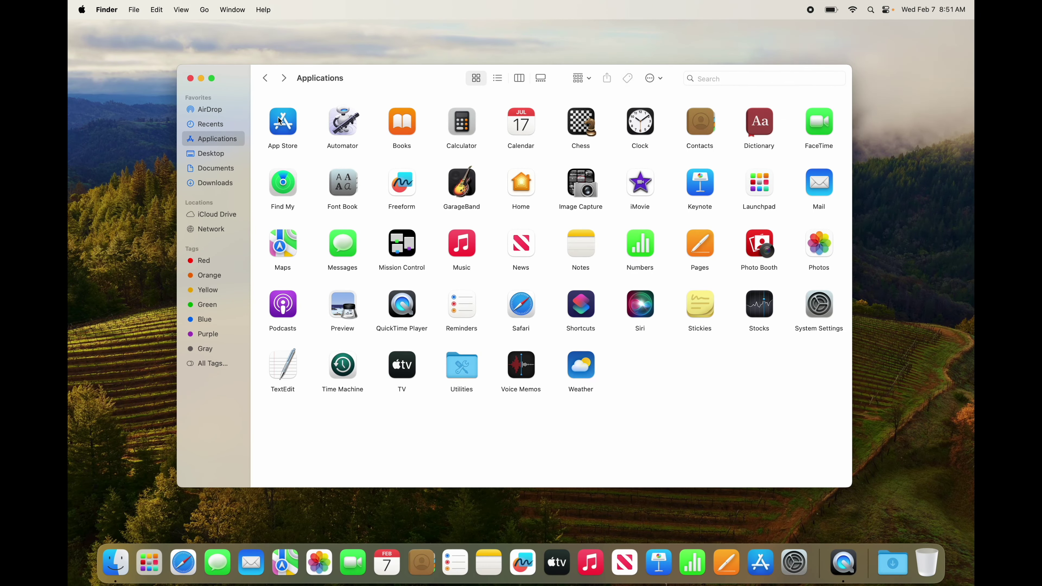
pyautogui.click(190, 78)
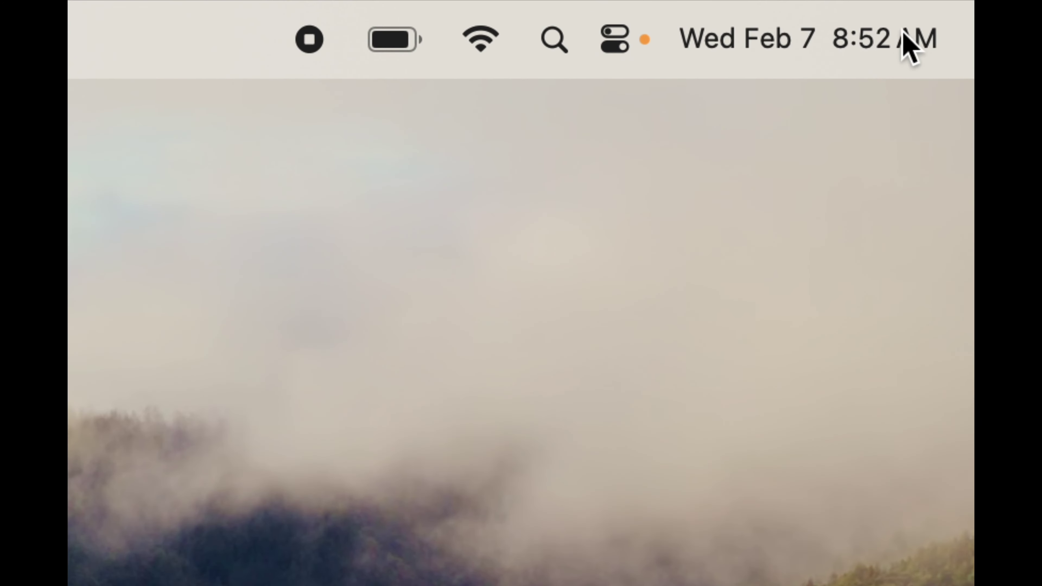
# Step: Open Notification Center and dismiss the "What's New" card
pyautogui.click(799, 47)
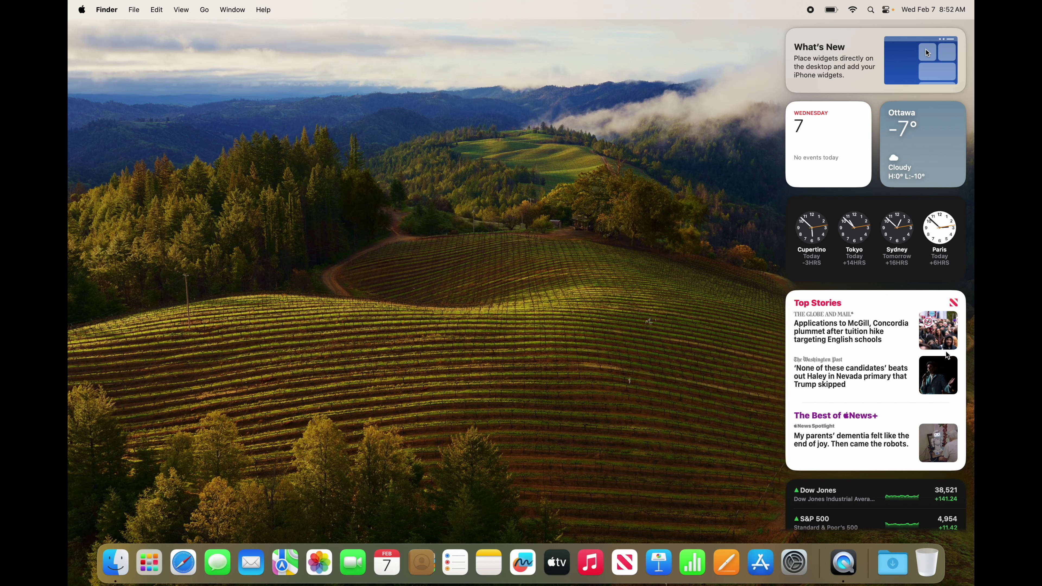
pyautogui.moveTo(792, 39)
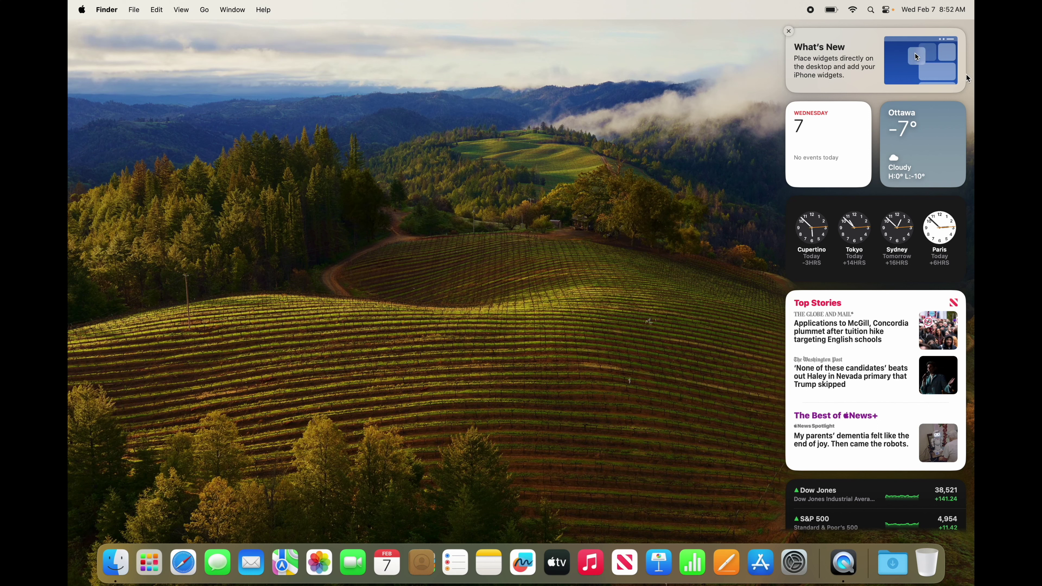
pyautogui.click(789, 32)
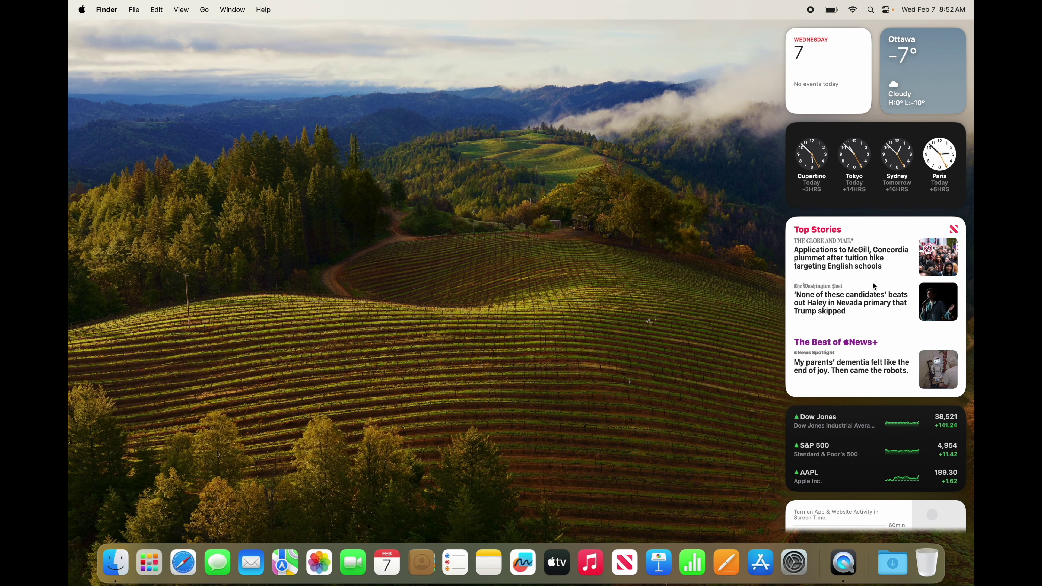
# Step: Start editing the Notification Center widgets and remove the Screen Time and Stocks widgets
pyautogui.scroll(-4, 872, 285)
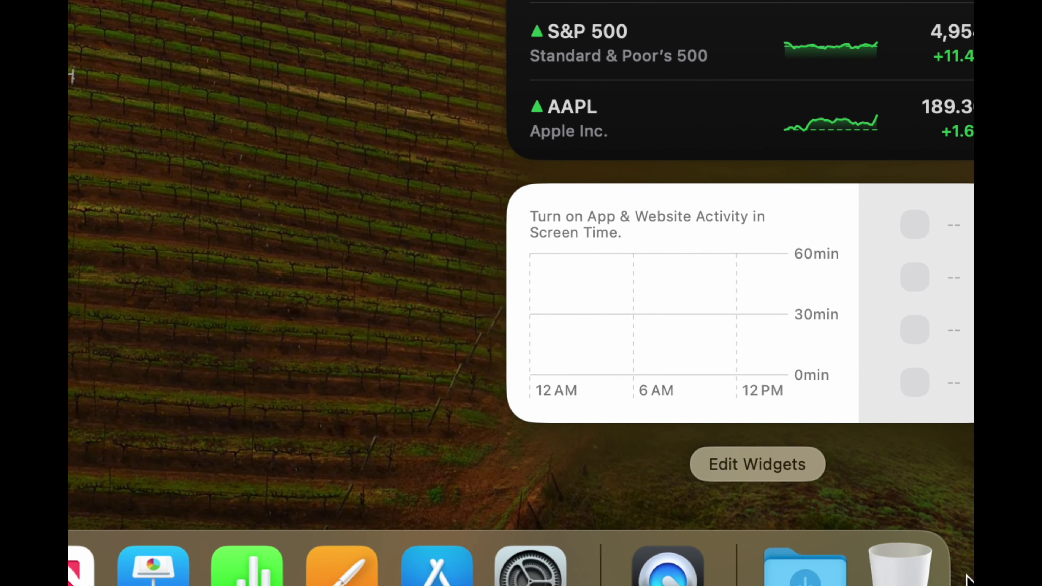
pyautogui.click(749, 472)
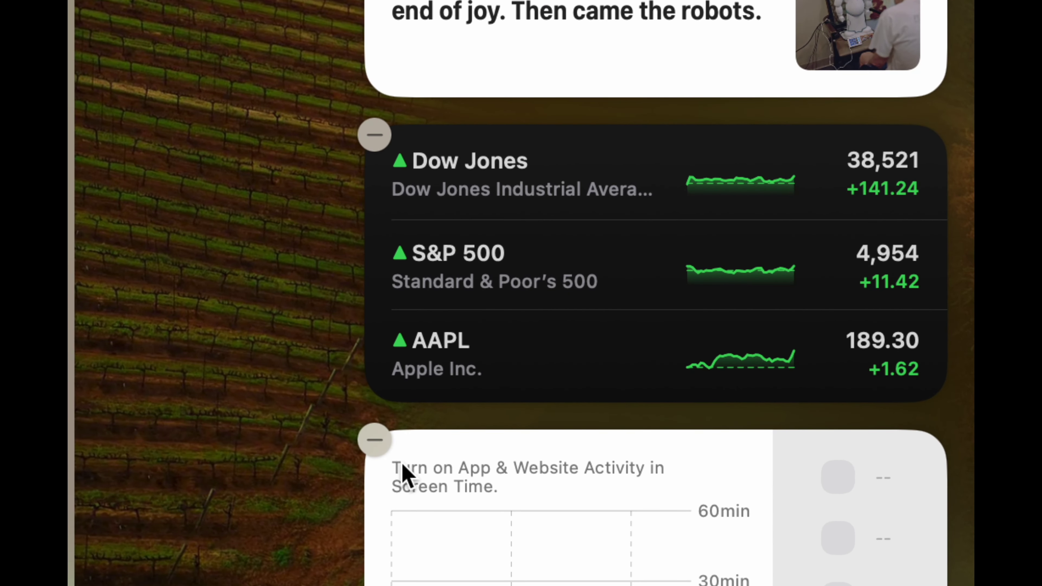
pyautogui.click(375, 443)
pyautogui.click(375, 186)
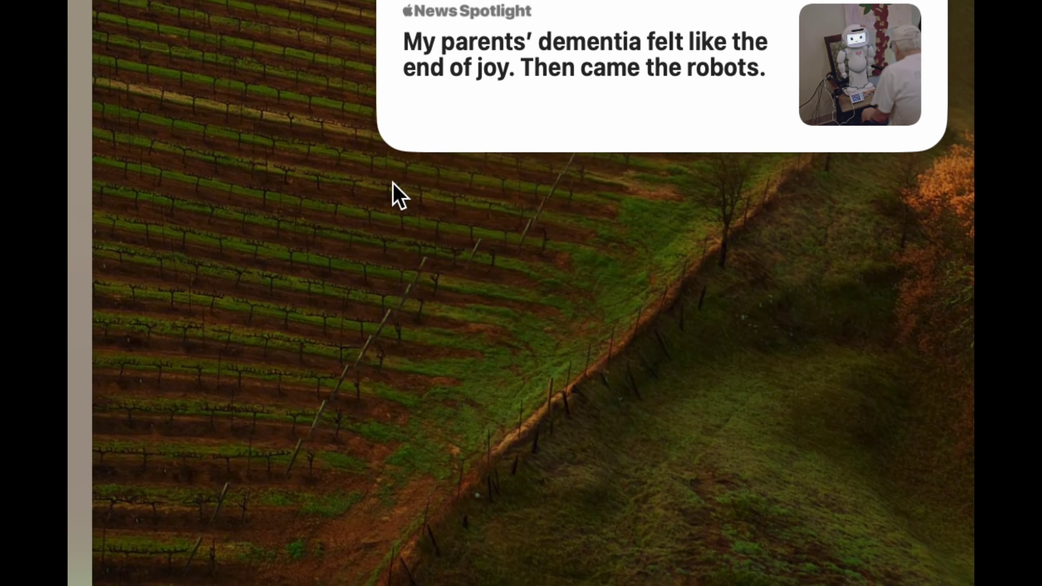
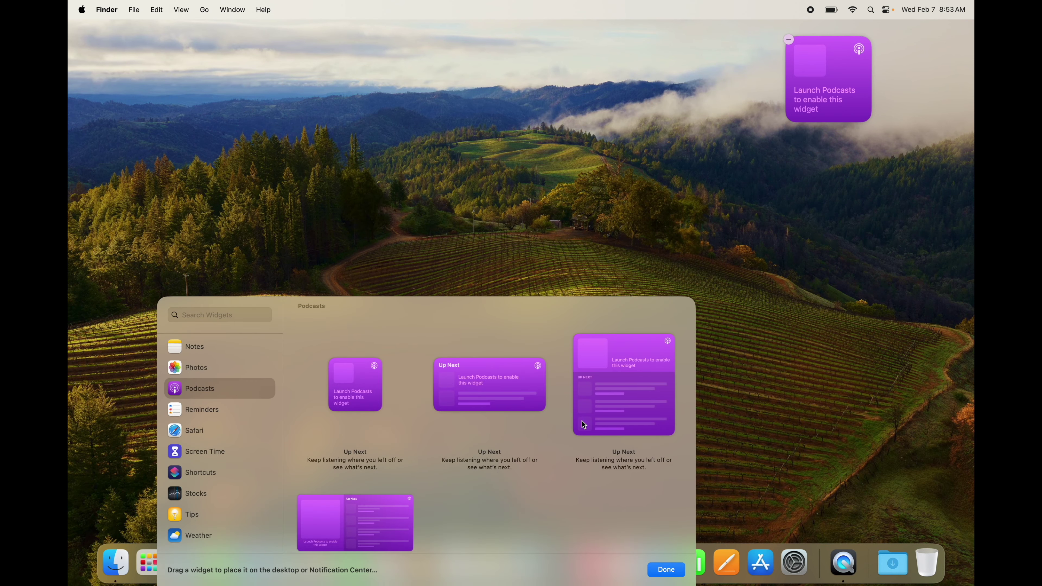
# Step: Add the large Podcasts Up Next widget under the small one and the small Photos Featured widget beside the small Podcasts widget
pyautogui.moveTo(601, 397); pyautogui.dragTo(858, 236)
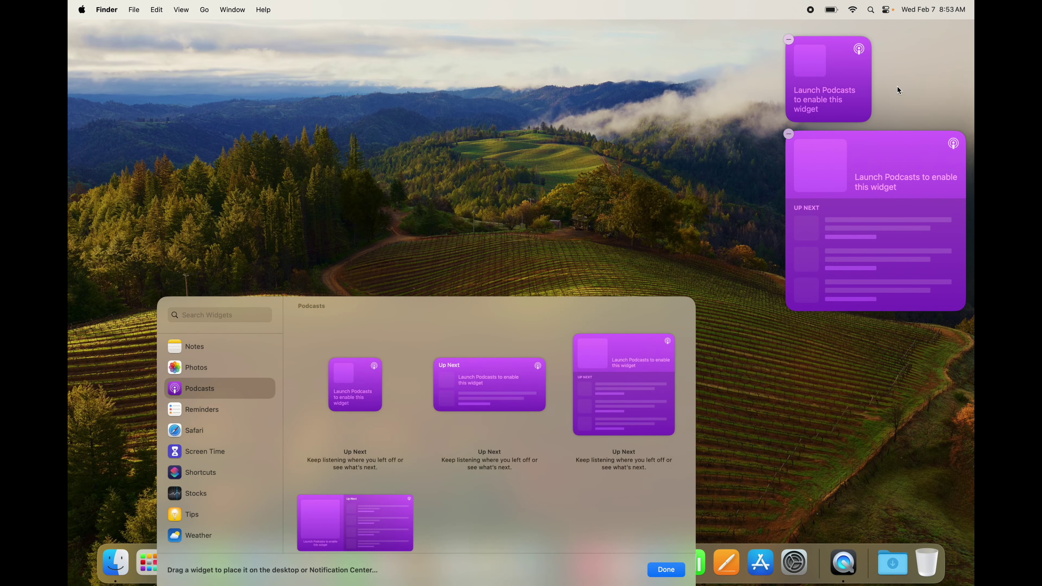
pyautogui.click(198, 367)
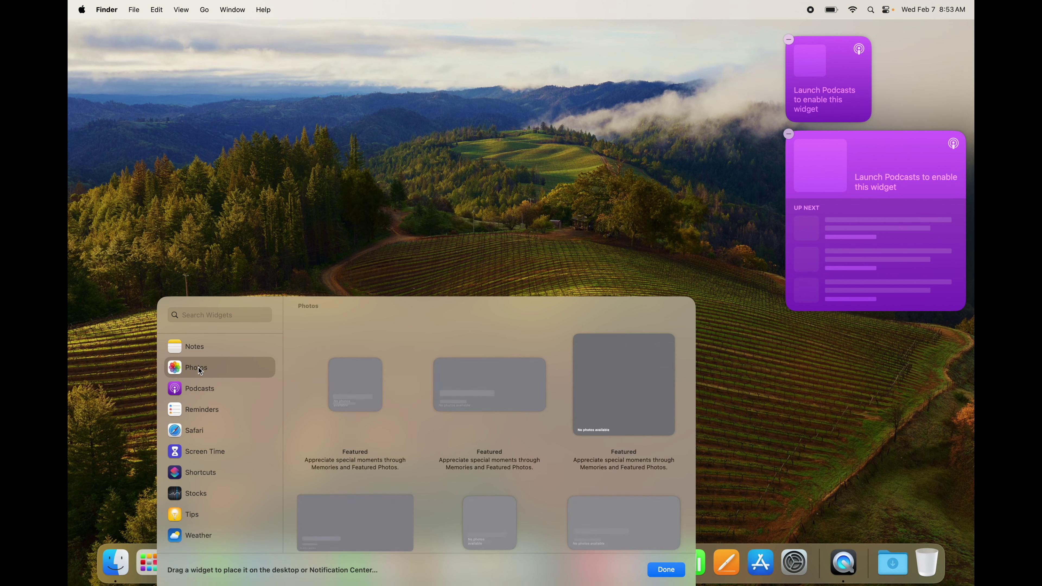
pyautogui.moveTo(362, 397); pyautogui.dragTo(845, 182)
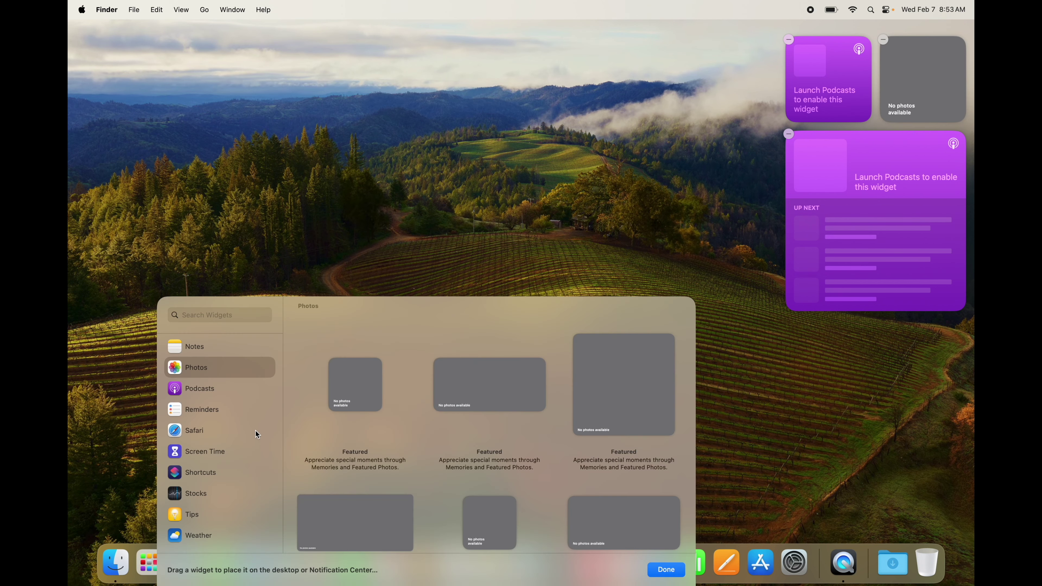
# Step: Add the medium Reminders List widget below the large Podcasts widget and the medium Weather Forecast widget beneath it
pyautogui.click(192, 410)
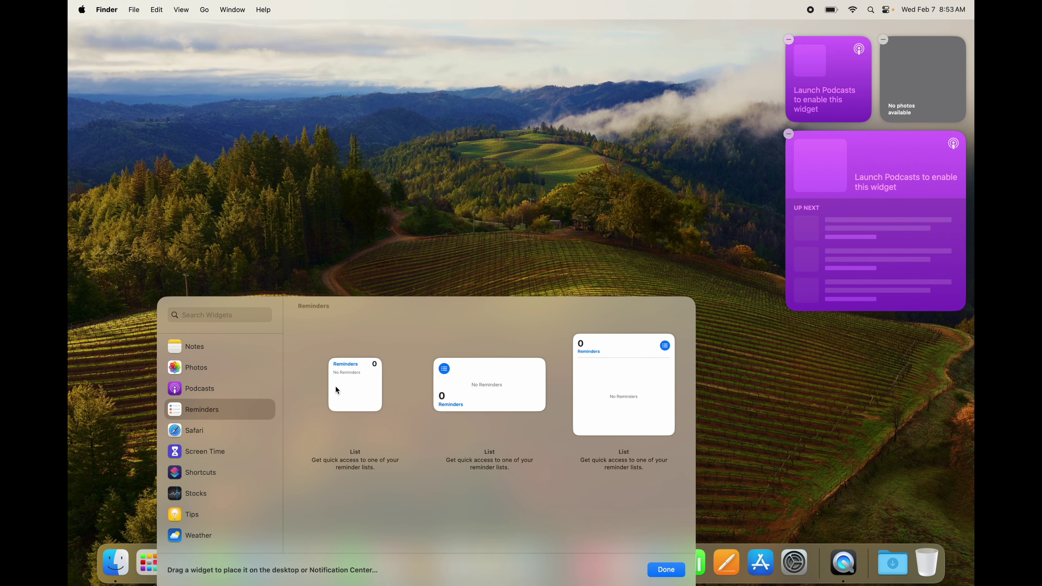
pyautogui.moveTo(481, 395); pyautogui.dragTo(851, 386)
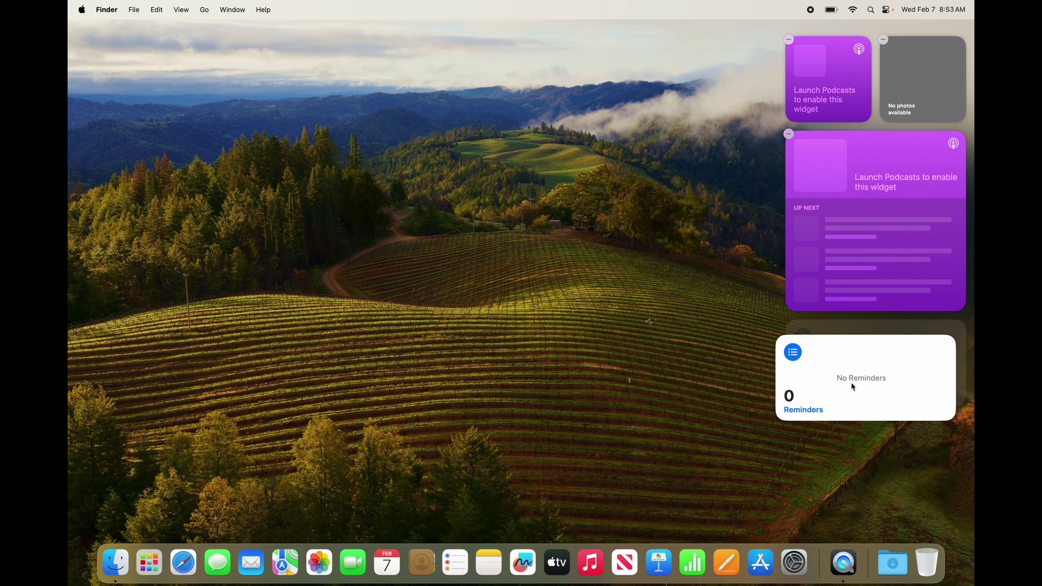
pyautogui.click(192, 535)
pyautogui.click(472, 369)
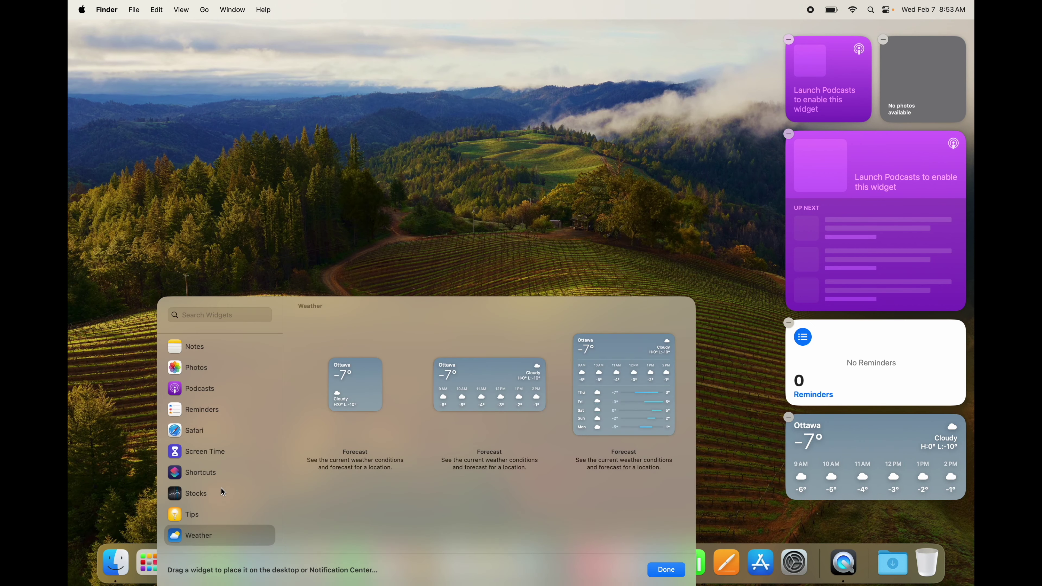
# Step: Add the medium Batteries Status widget below the Weather widget in Notification Center
pyautogui.scroll(3, 203, 501)
pyautogui.scroll(2, 194, 507)
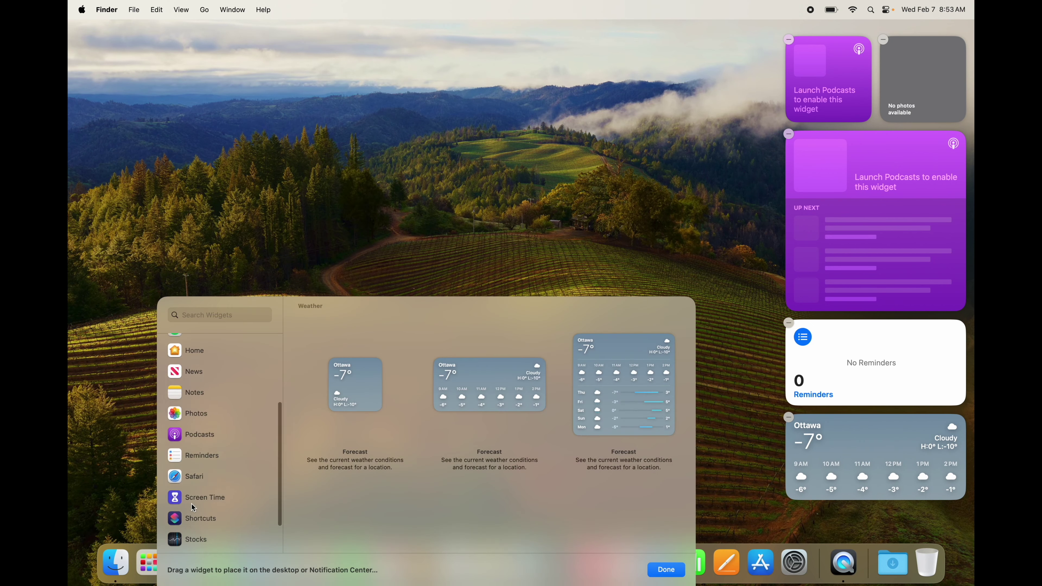
pyautogui.scroll(3, 194, 508)
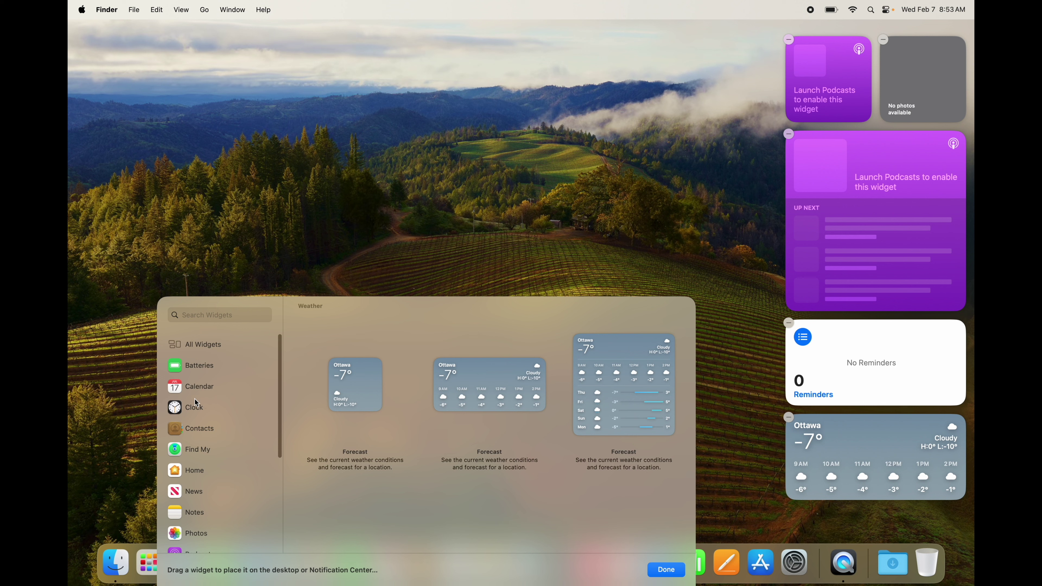
pyautogui.click(190, 365)
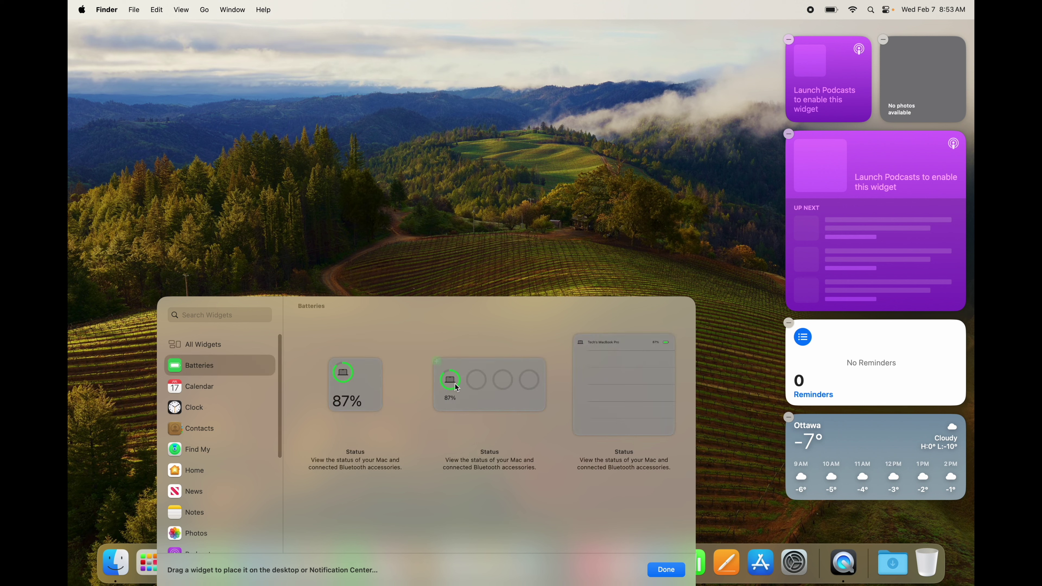
pyautogui.moveTo(455, 385)
pyautogui.moveTo(455, 386); pyautogui.dragTo(824, 509)
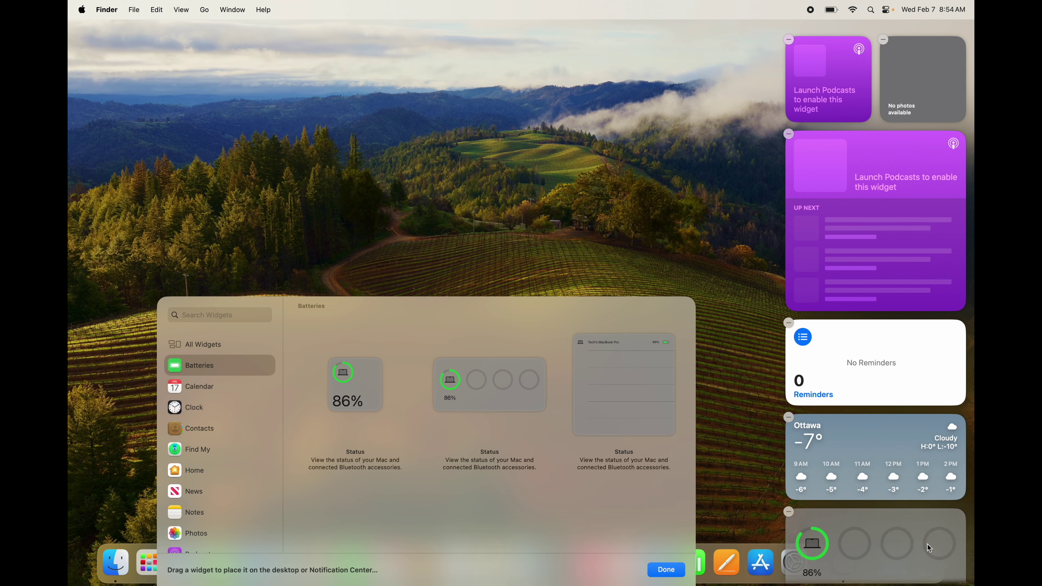
# Step: Browse the widget categories and the complete All Widgets gallery, then close the widget editor
pyautogui.scroll(-8, 212, 456)
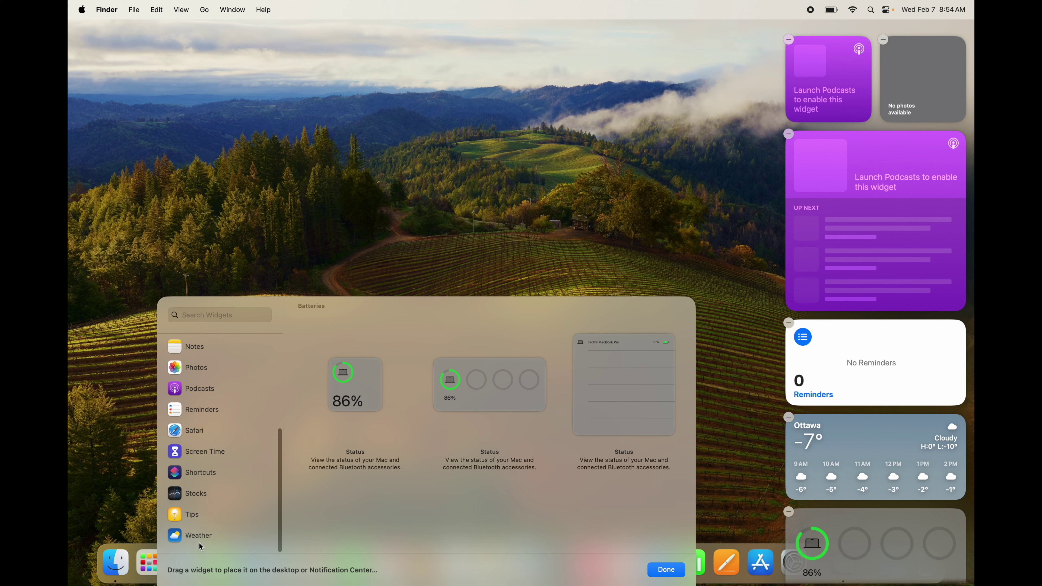
pyautogui.scroll(5, 198, 476)
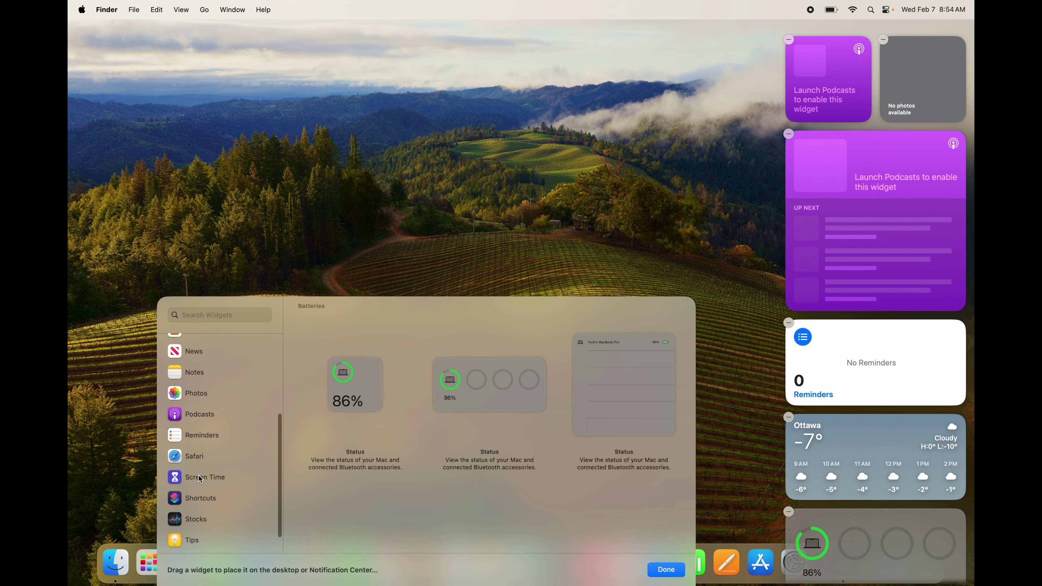
pyautogui.scroll(3, 200, 479)
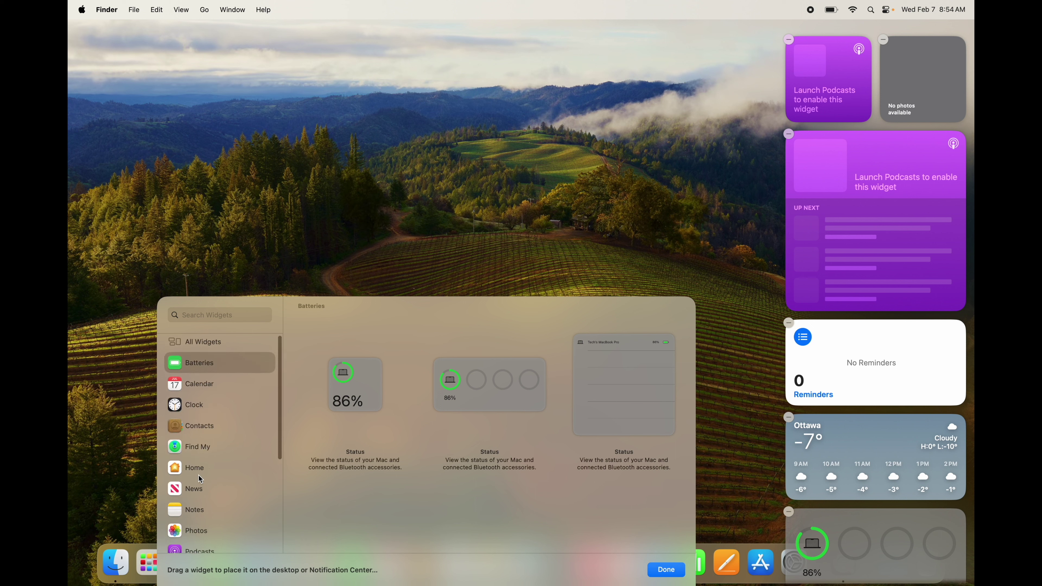
pyautogui.click(196, 346)
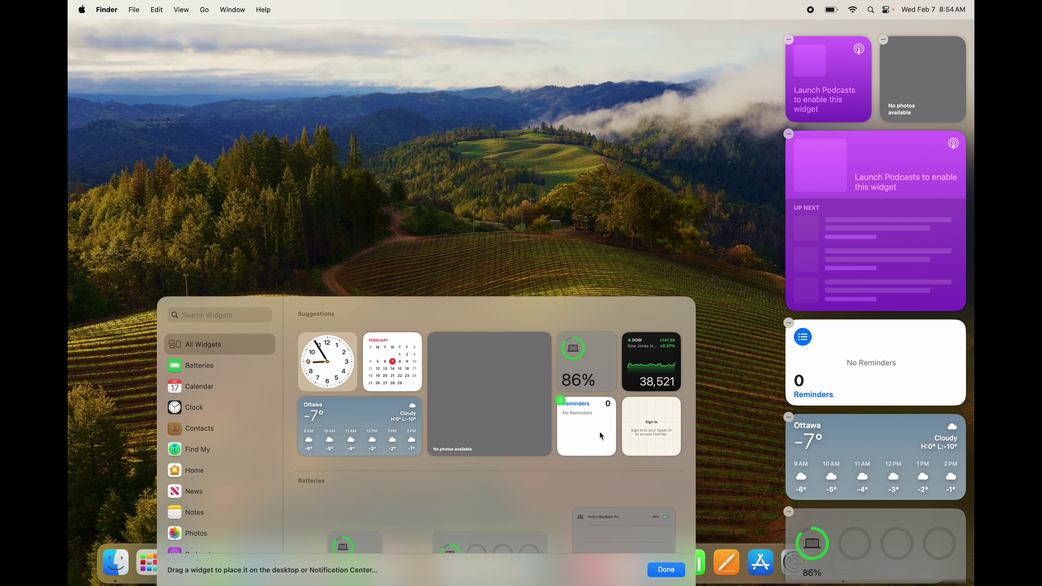
pyautogui.scroll(-15, 599, 433)
pyautogui.scroll(-20, 600, 433)
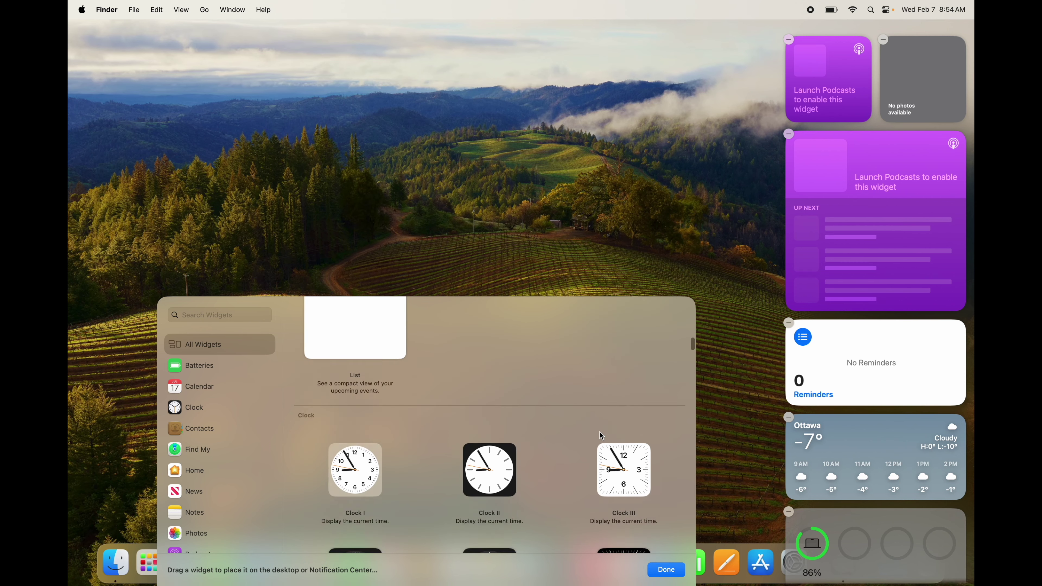
pyautogui.scroll(-20, 601, 435)
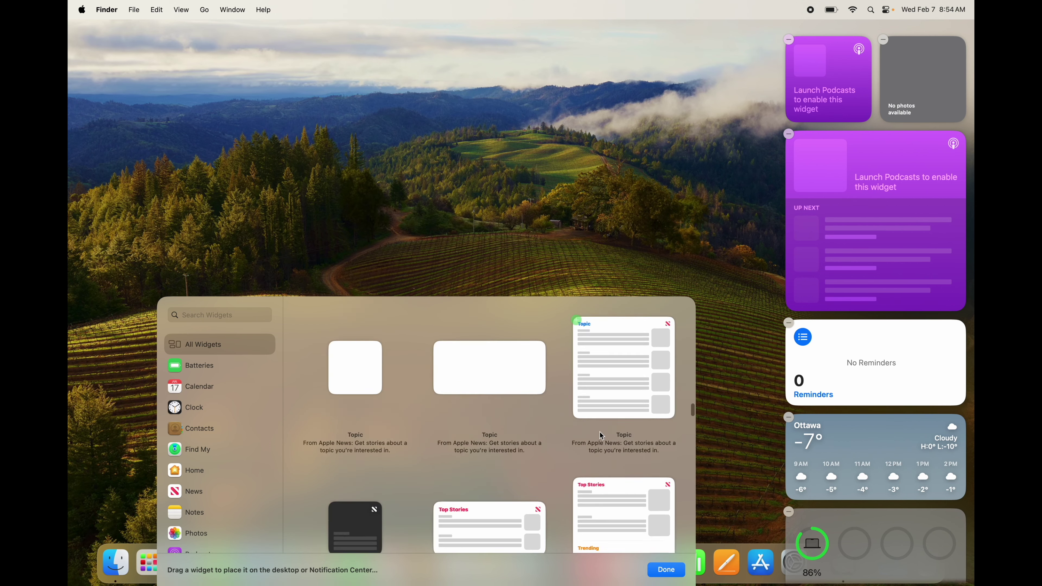
pyautogui.scroll(-20, 600, 432)
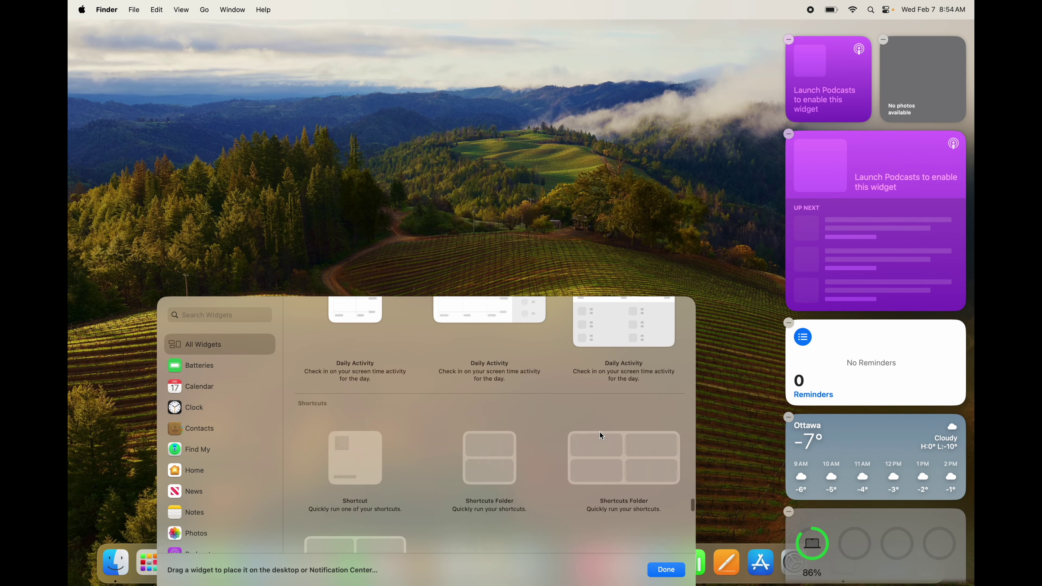
pyautogui.scroll(15, 599, 432)
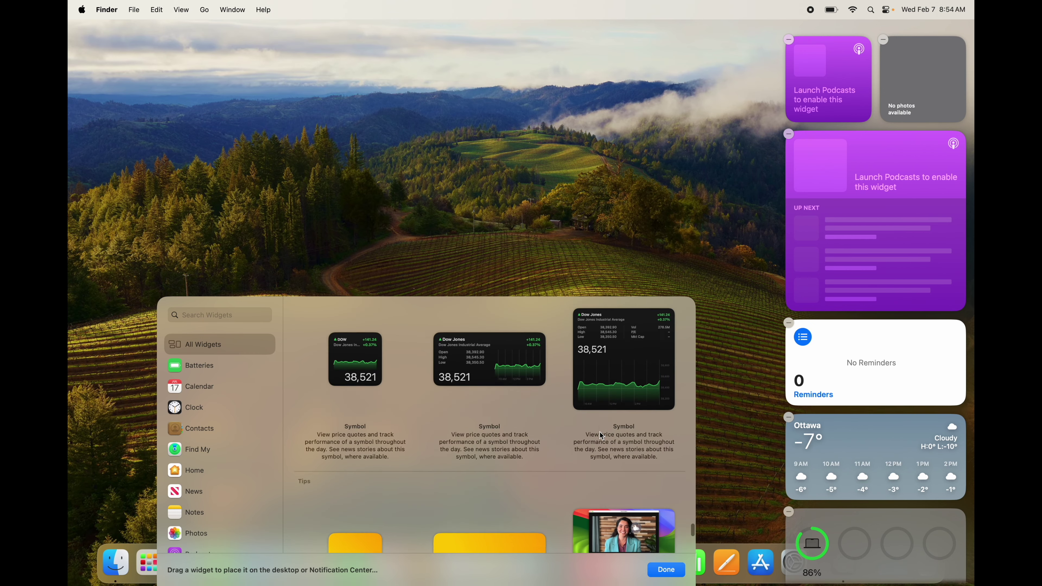
pyautogui.scroll(8, 600, 433)
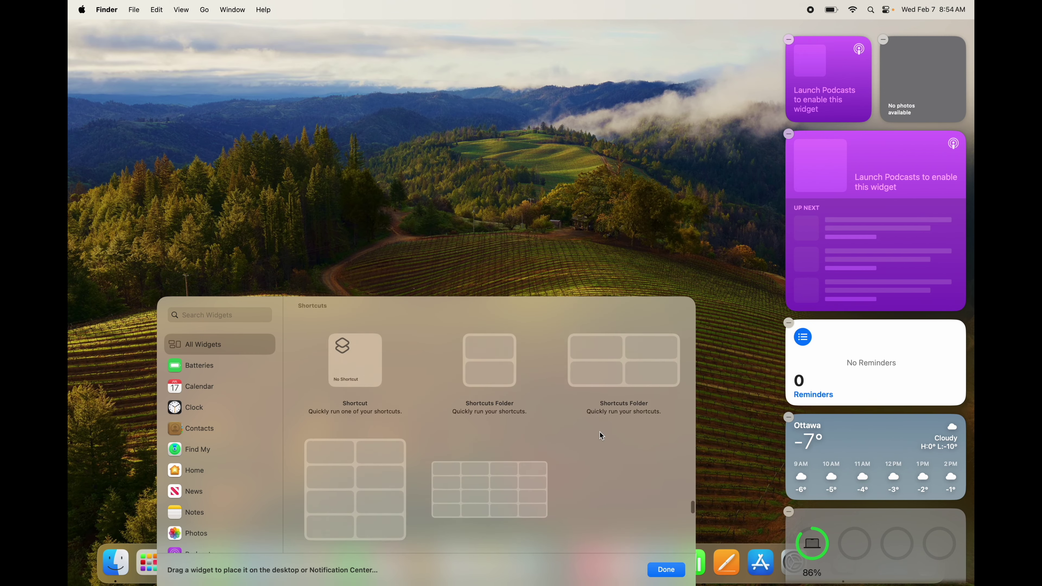
pyautogui.scroll(5, 600, 433)
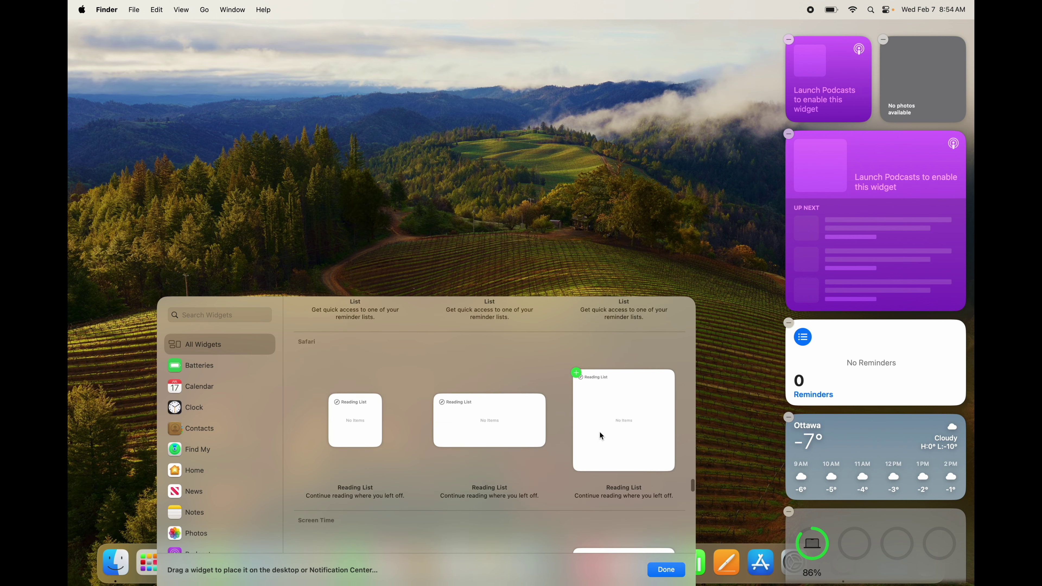
pyautogui.scroll(6, 600, 433)
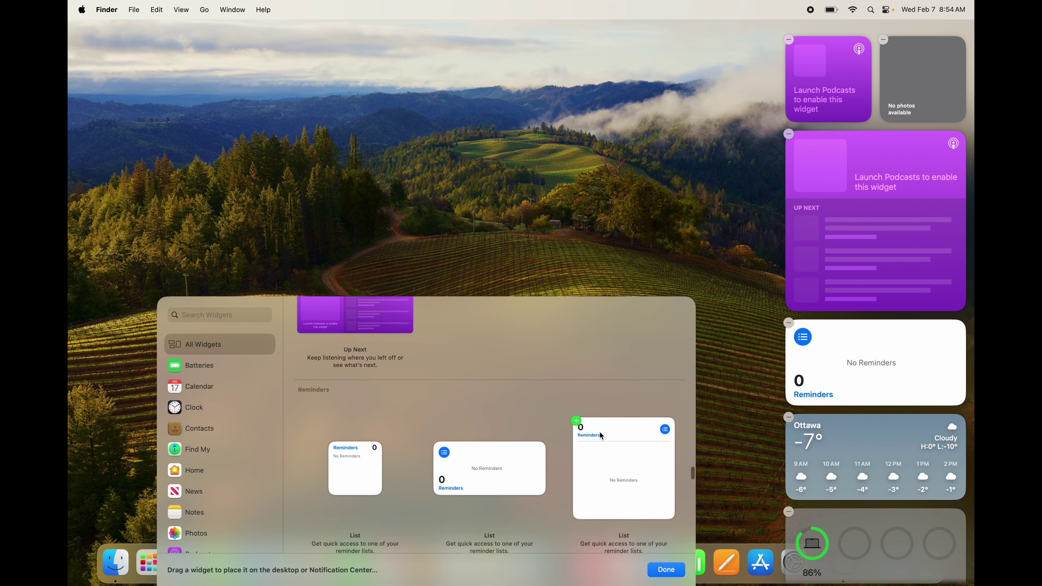
pyautogui.scroll(3, 600, 432)
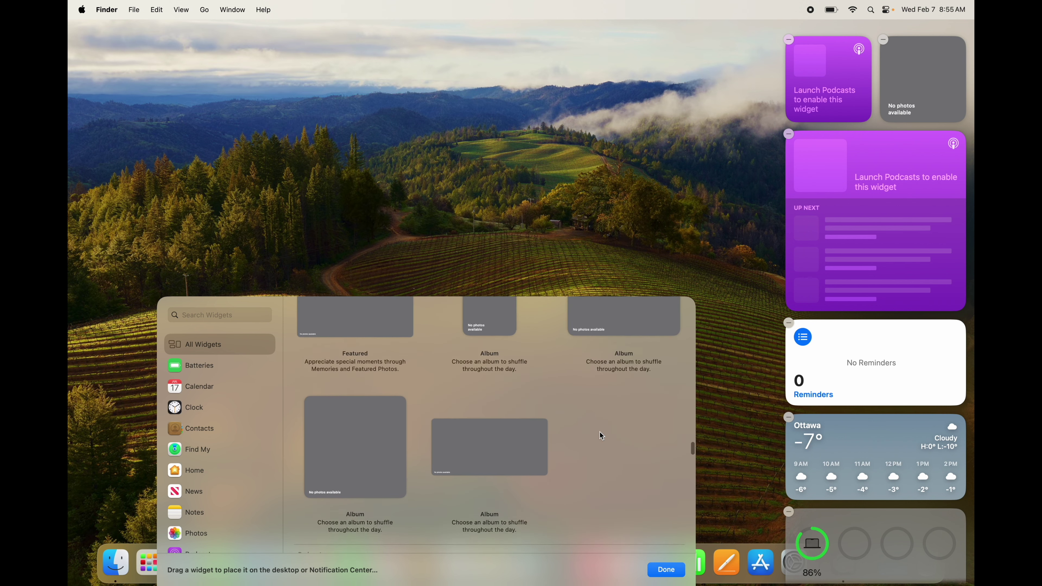
pyautogui.scroll(8, 600, 432)
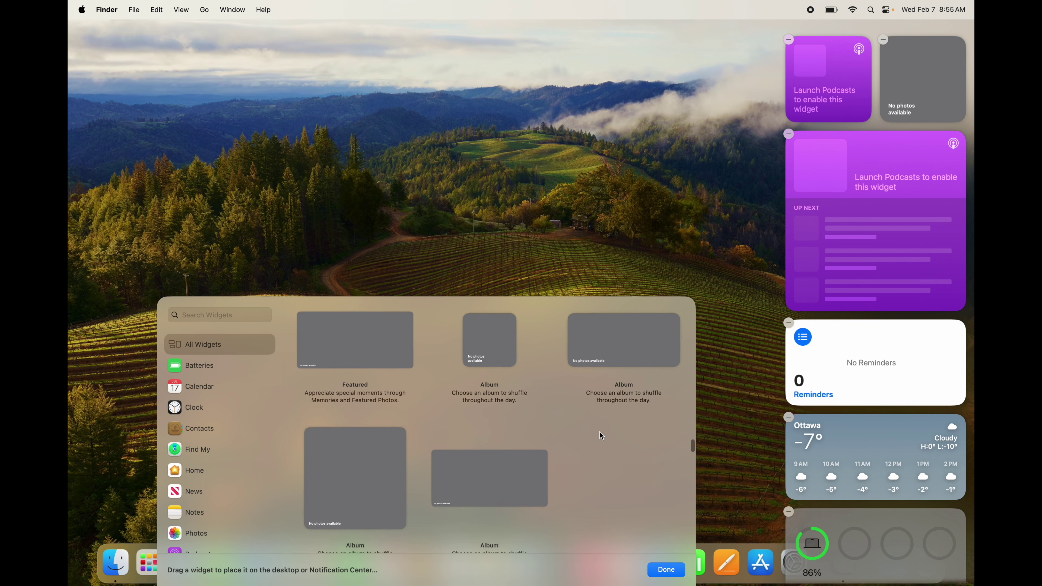
pyautogui.scroll(1, 611, 412)
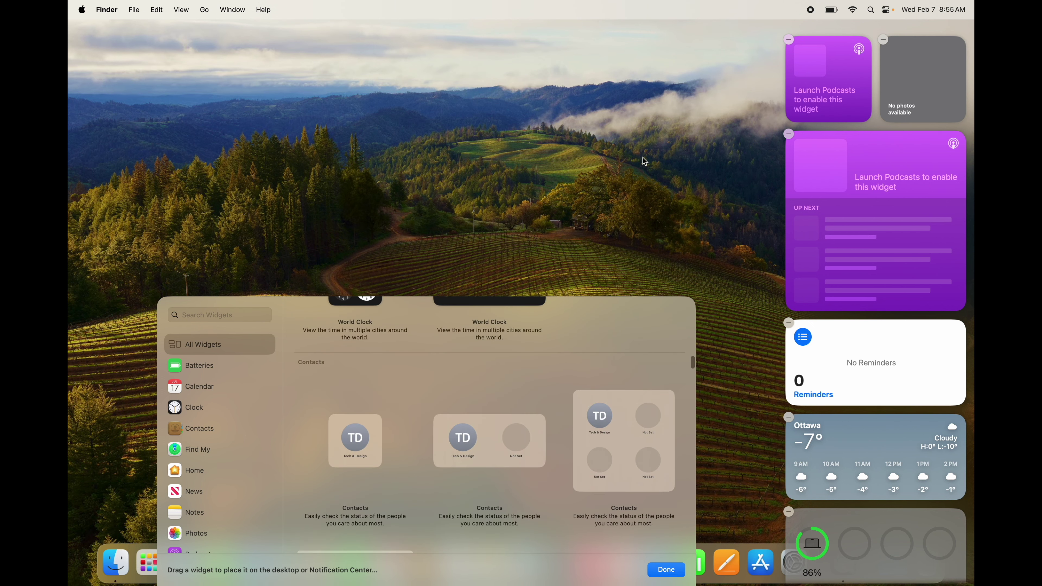
pyautogui.click(692, 182)
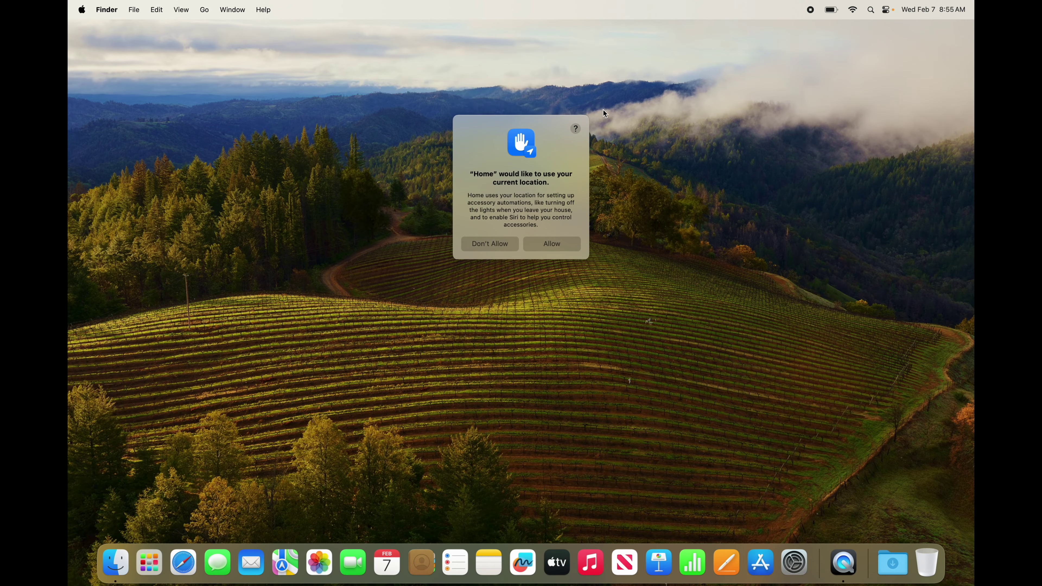
# Step: Allow Home to use the current location, and move the Weather and Reminders widgets from Notification Center onto the desktop
pyautogui.click(553, 236)
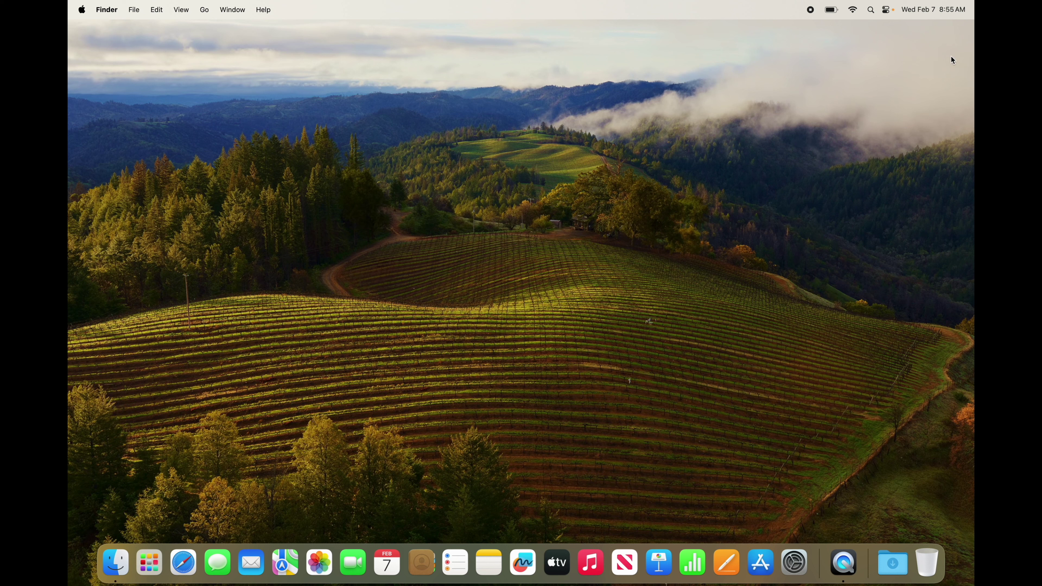
pyautogui.click(937, 8)
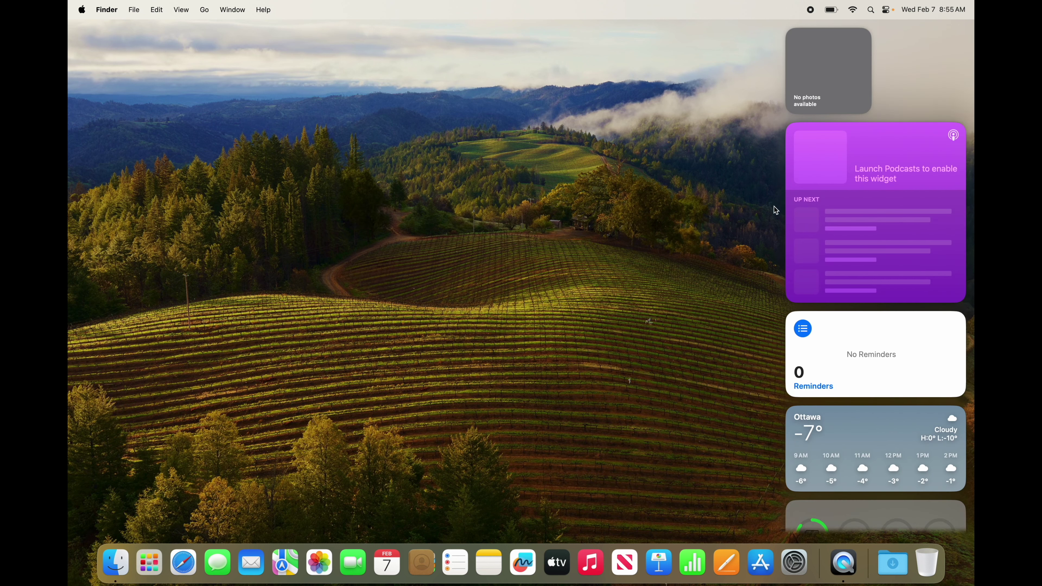
pyautogui.scroll(-4, 908, 366)
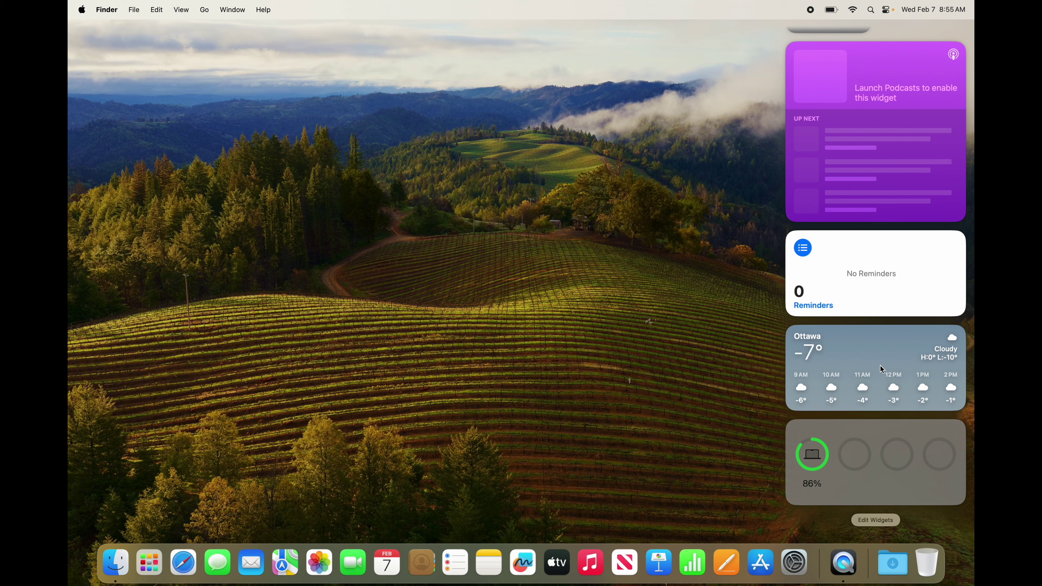
pyautogui.moveTo(881, 367); pyautogui.dragTo(498, 122)
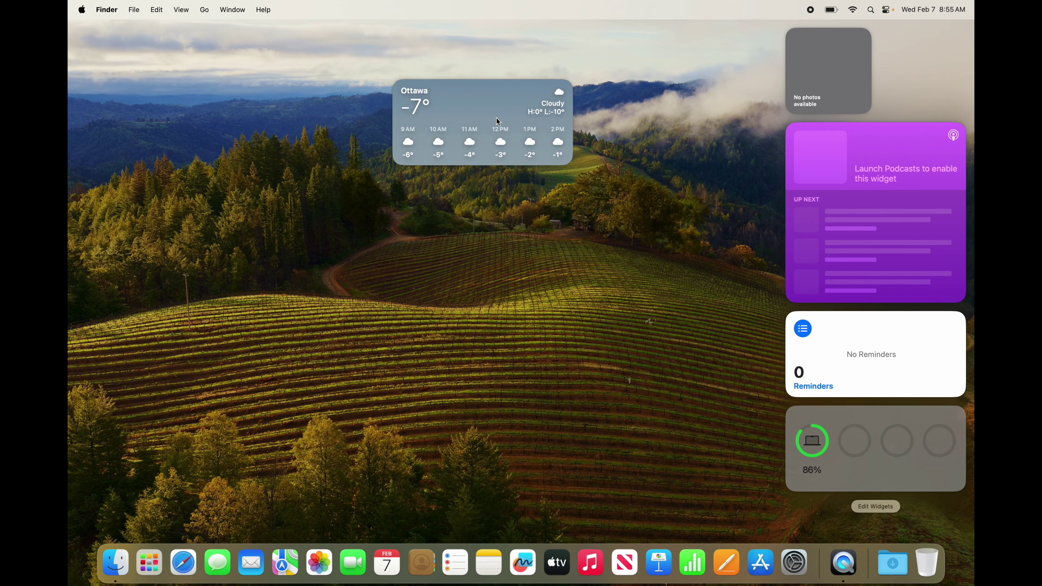
pyautogui.moveTo(884, 355); pyautogui.dragTo(519, 246)
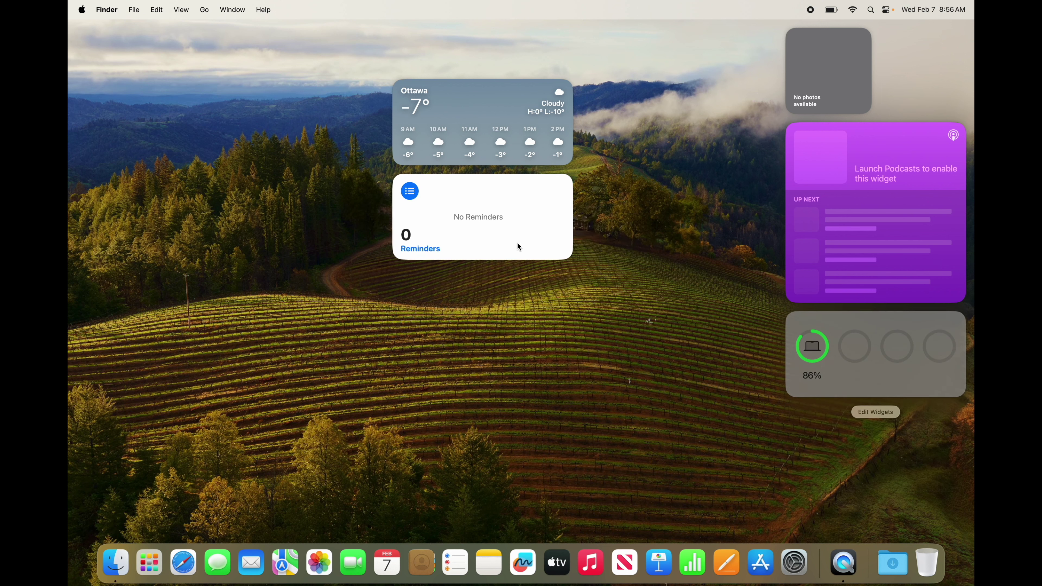
# Step: Add the small analog Clock widget to Notification Center and move it onto the desktop beside the Weather widget
pyautogui.click(876, 416)
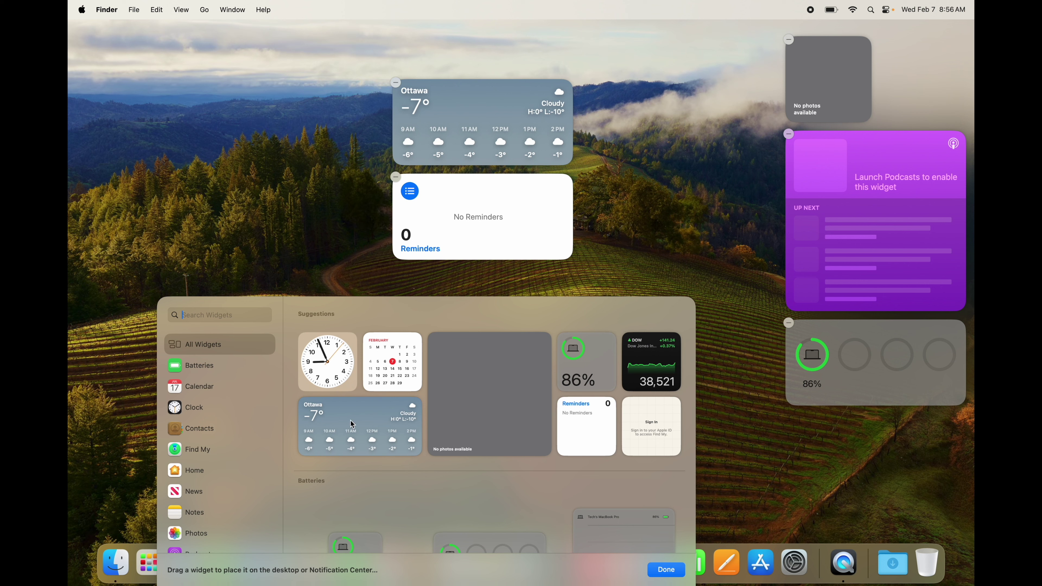
pyautogui.moveTo(324, 364)
pyautogui.moveTo(323, 365); pyautogui.dragTo(817, 451)
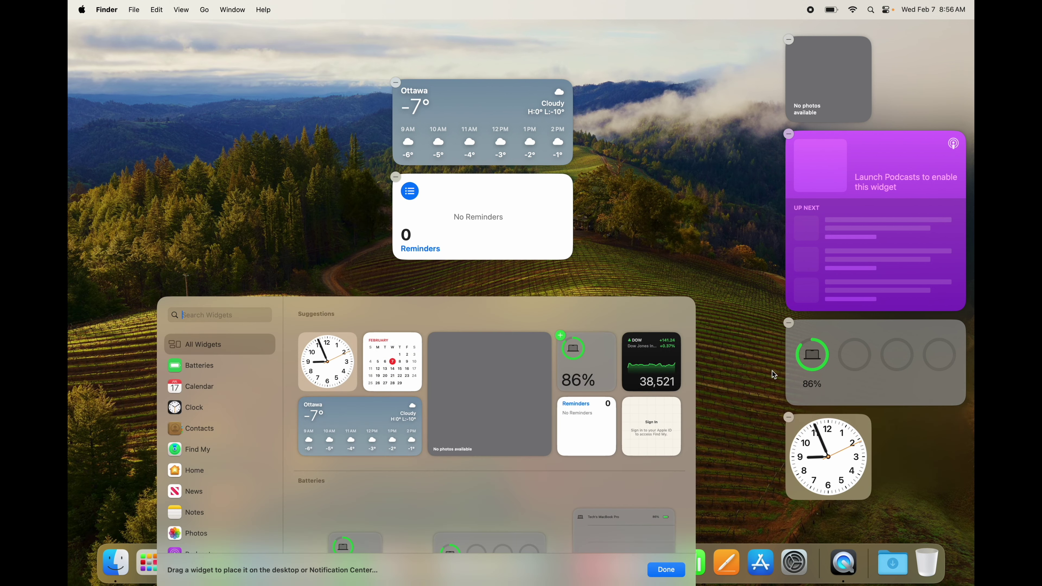
pyautogui.click(757, 363)
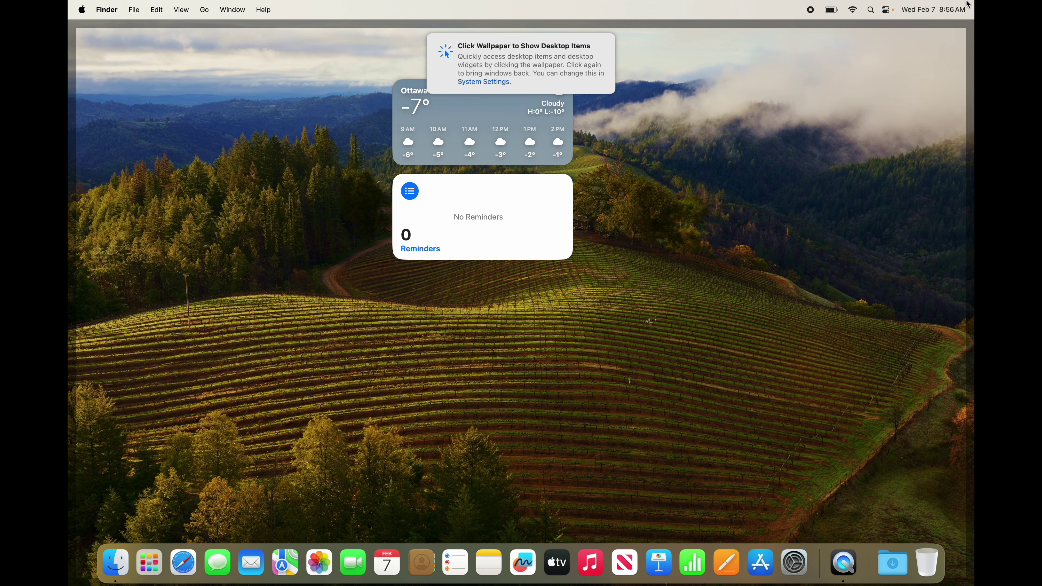
pyautogui.click(722, 182)
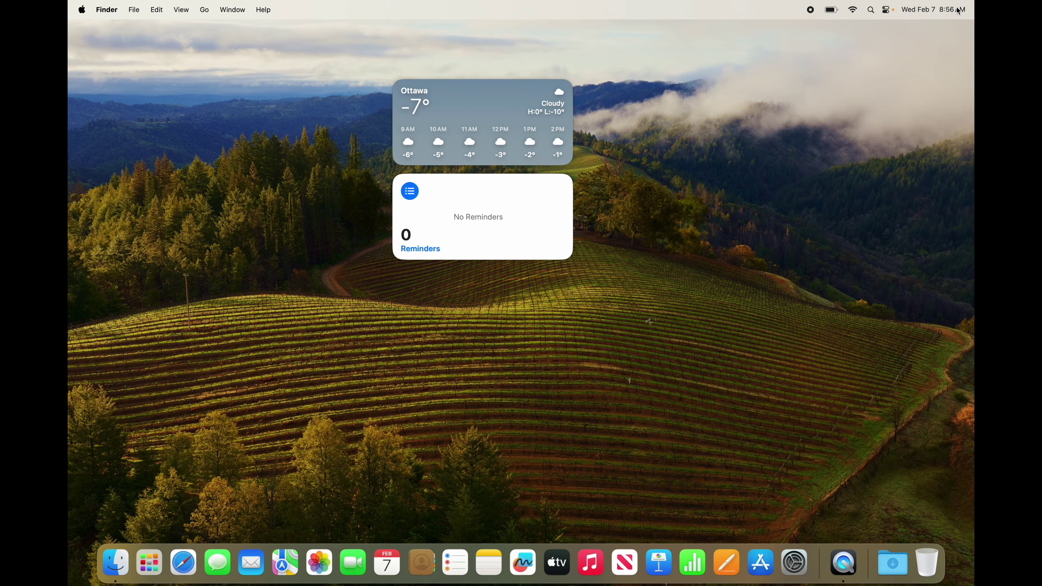
pyautogui.click(958, 11)
pyautogui.moveTo(837, 439); pyautogui.dragTo(659, 119)
pyautogui.click(729, 188)
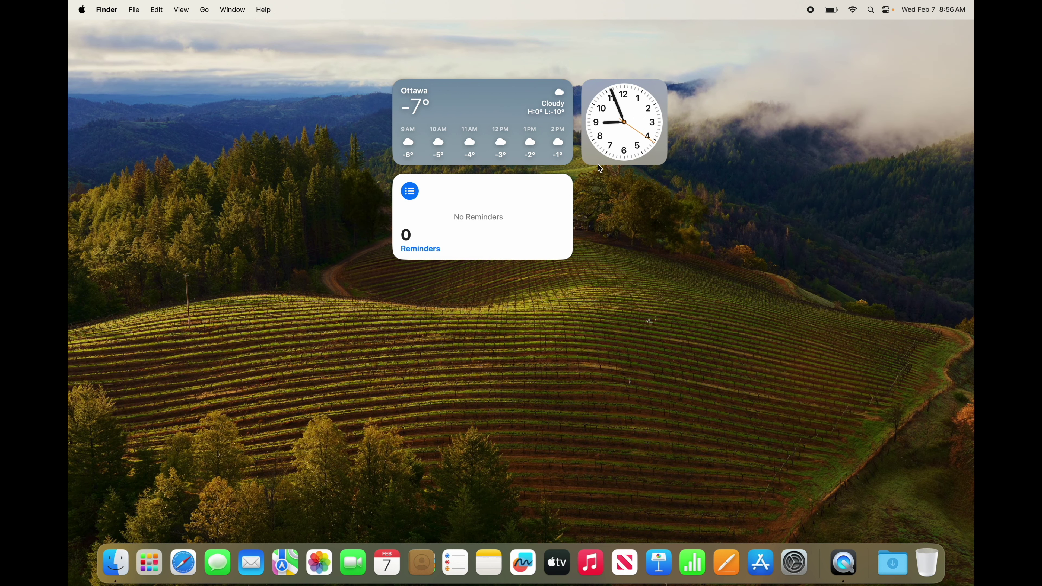
# Step: Line up the Reminders, Weather and Clock widgets in a row along the upper edge of the desktop
pyautogui.moveTo(606, 140); pyautogui.dragTo(874, 91)
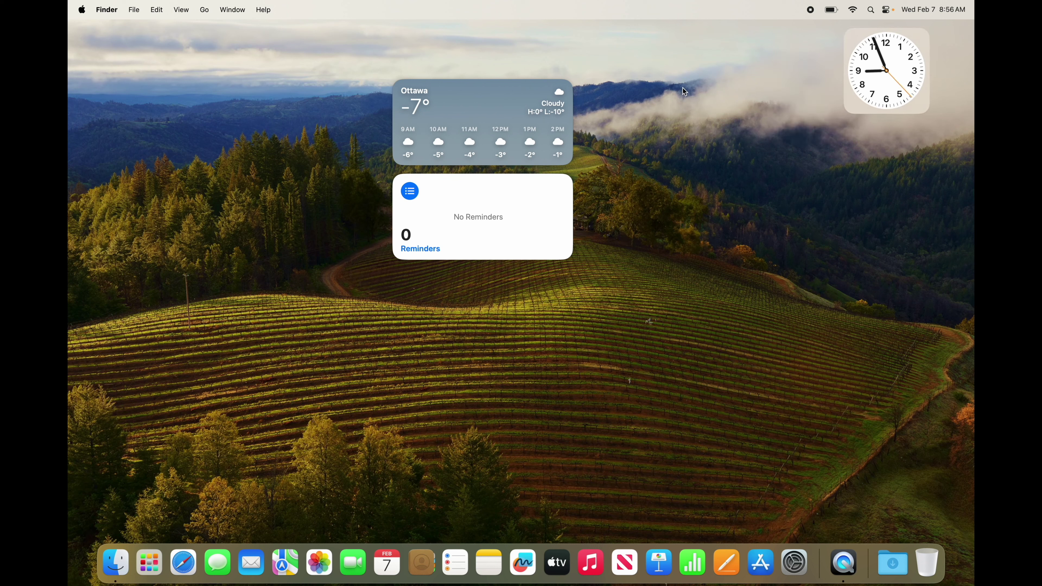
pyautogui.moveTo(529, 123); pyautogui.dragTo(775, 73)
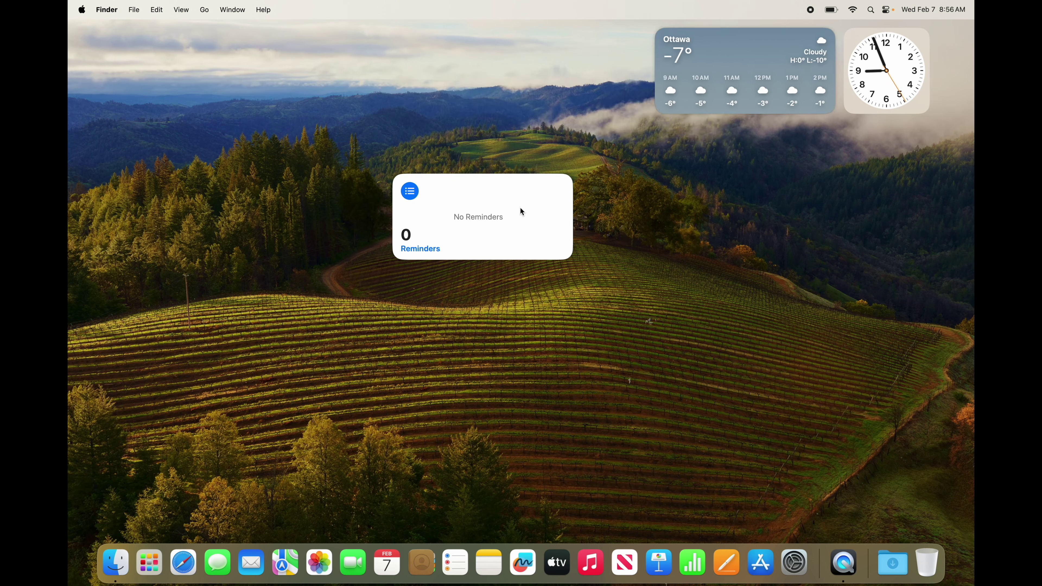
pyautogui.moveTo(522, 212); pyautogui.dragTo(565, 70)
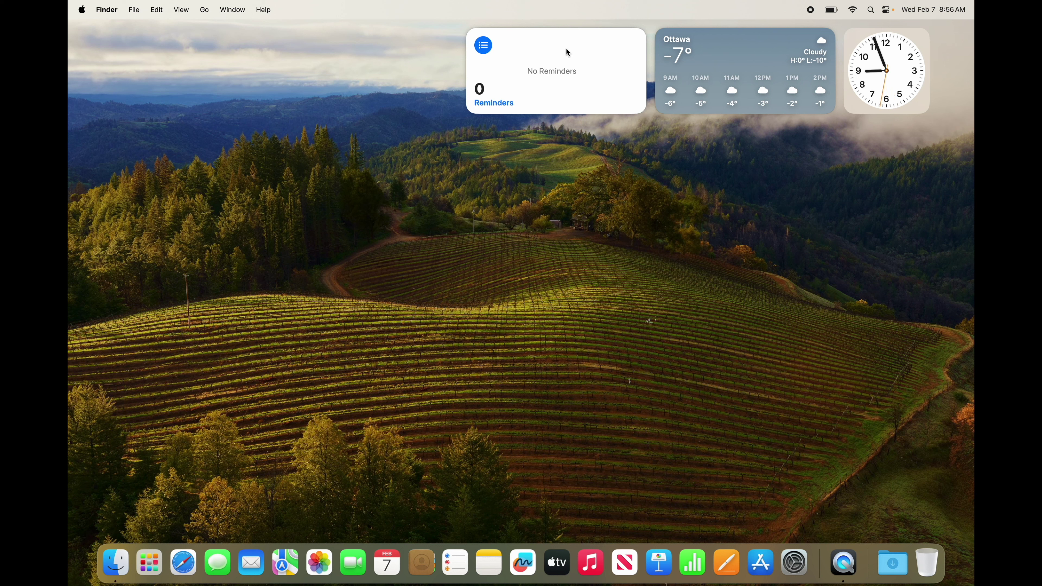
# Step: Rearrange the desktop widgets into a row across the middle of the desktop, ordered Clock, Reminders, Weather
pyautogui.moveTo(581, 67); pyautogui.dragTo(489, 278)
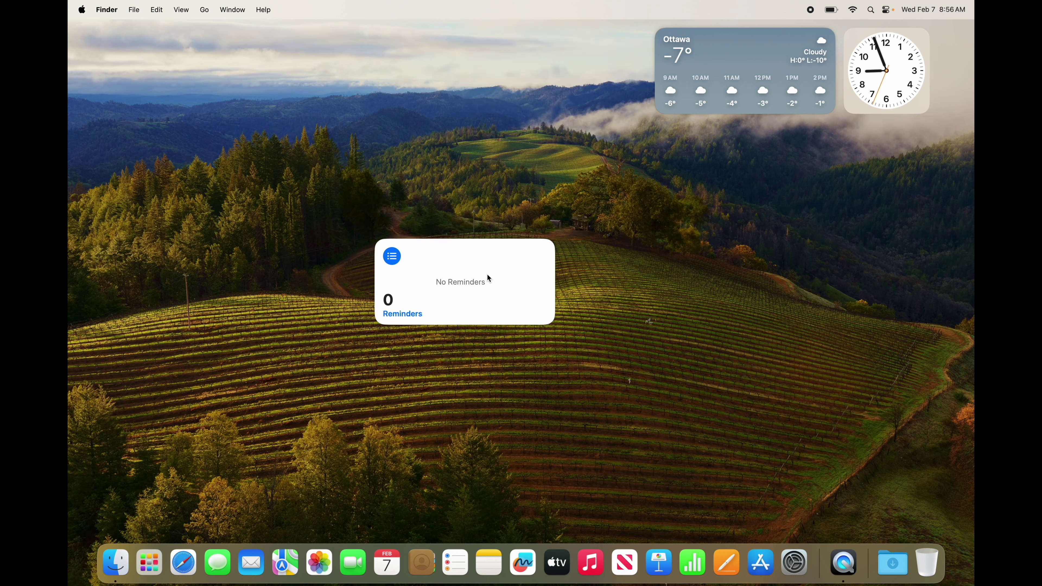
pyautogui.moveTo(707, 87); pyautogui.dragTo(617, 299)
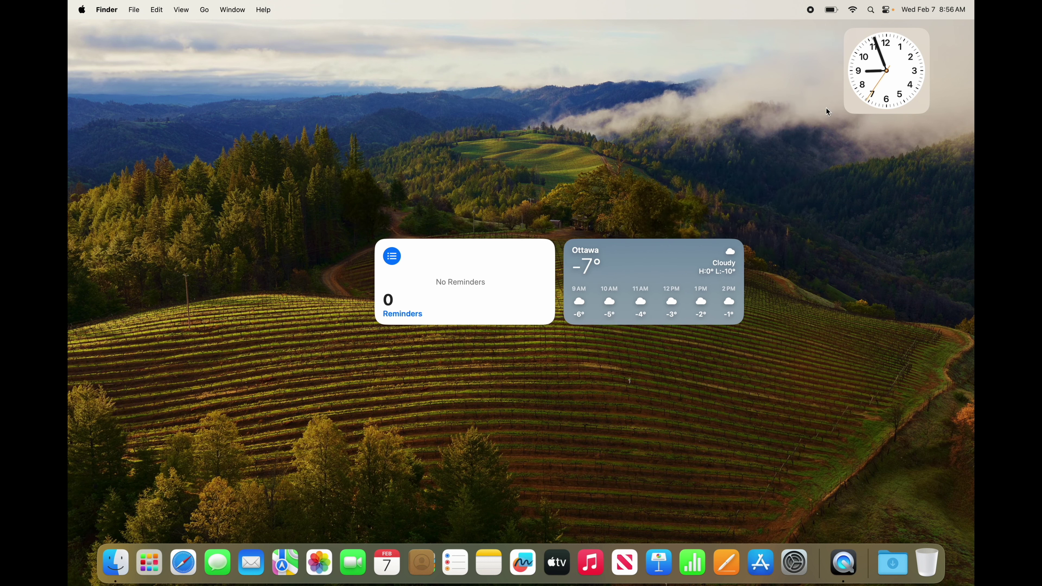
pyautogui.moveTo(877, 79); pyautogui.dragTo(315, 290)
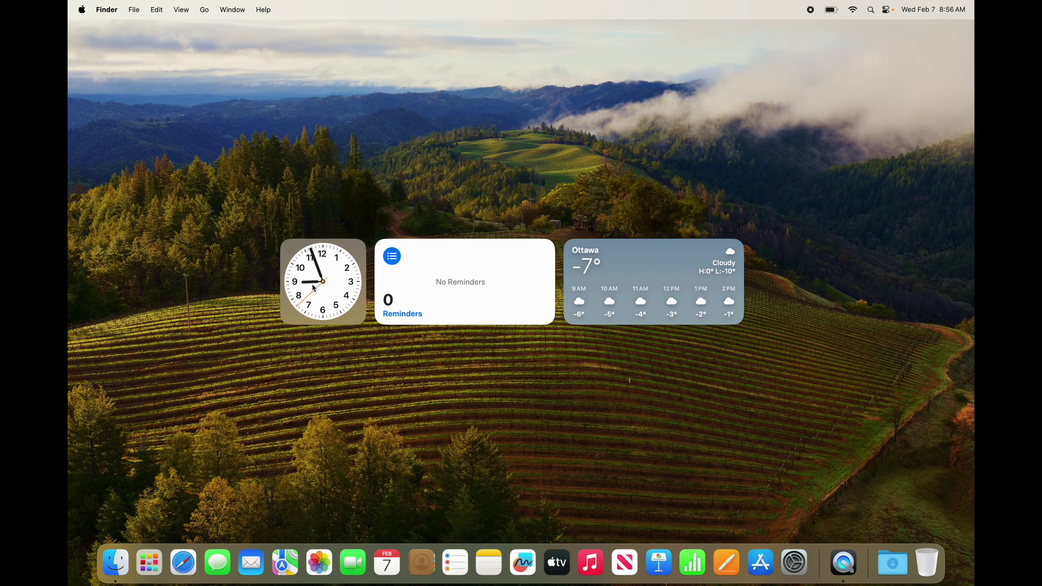
# Step: Open Weather from its desktop widget, close its window, and allow Weather to use the current location
pyautogui.click(661, 262)
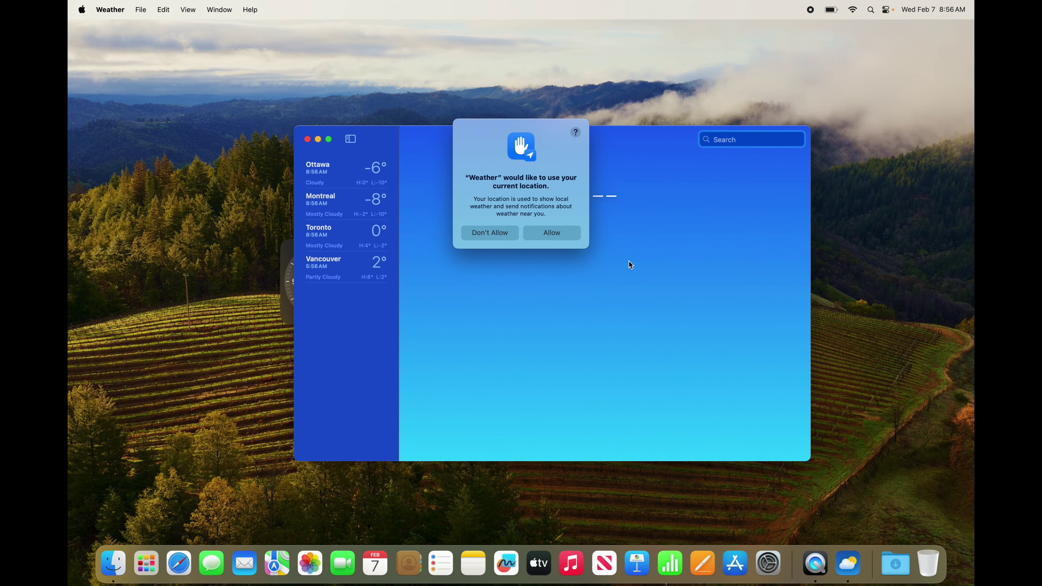
pyautogui.click(307, 140)
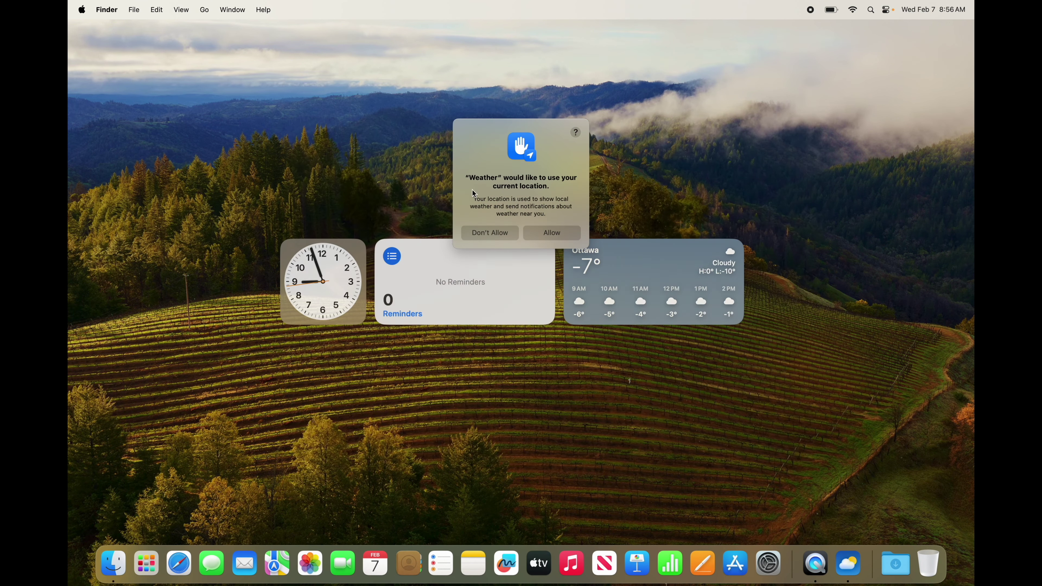
pyautogui.click(563, 236)
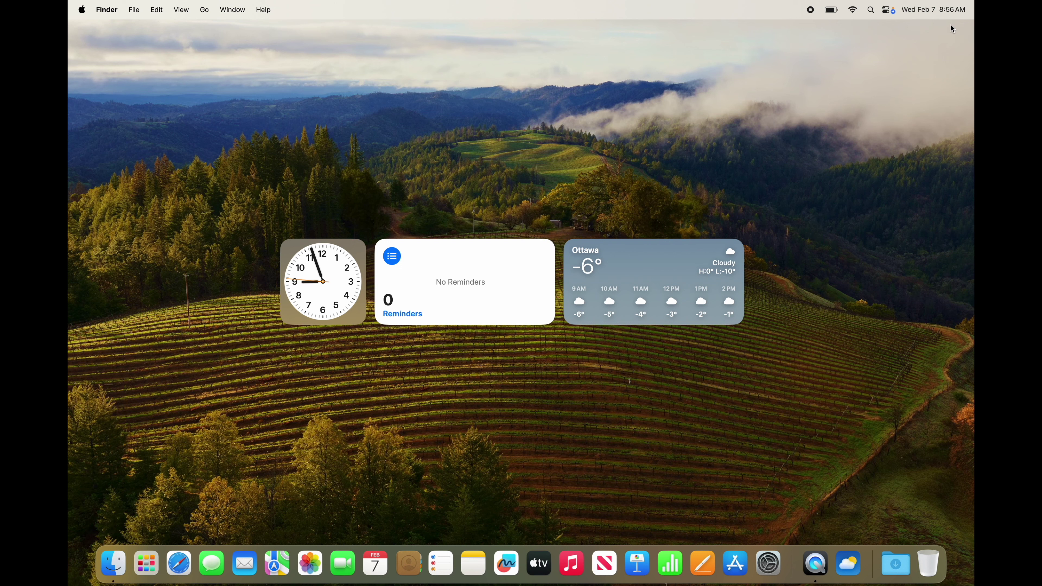
# Step: Edit the widgets and remove the Weather, Reminders and Clock widgets from the desktop
pyautogui.click(940, 8)
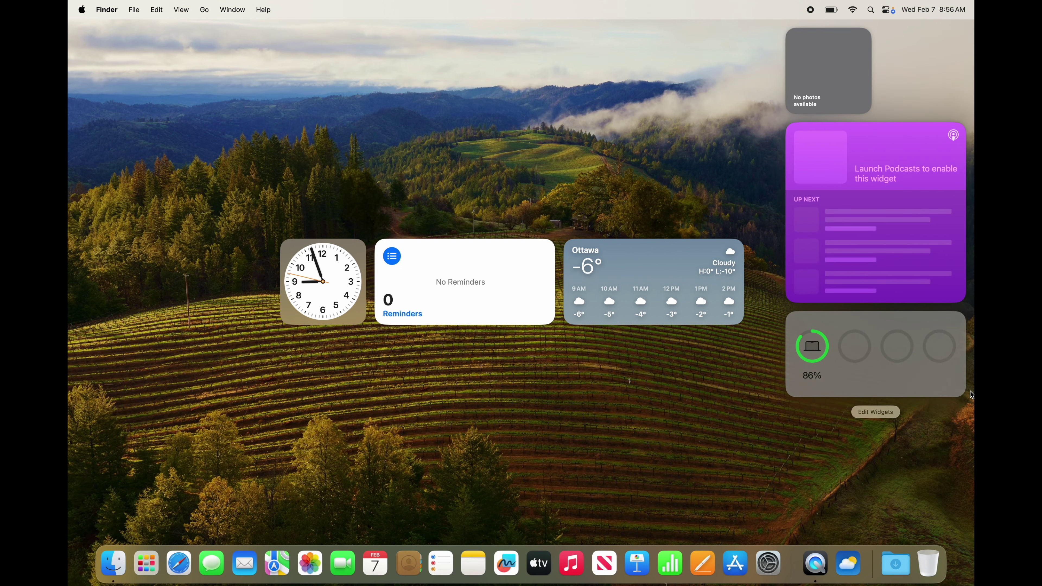
pyautogui.click(878, 413)
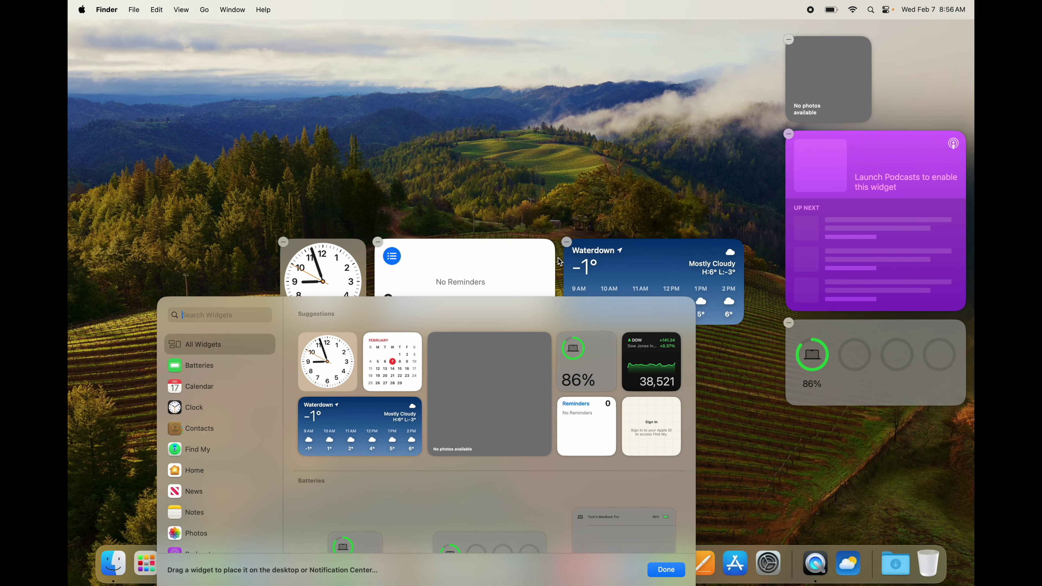
pyautogui.click(567, 242)
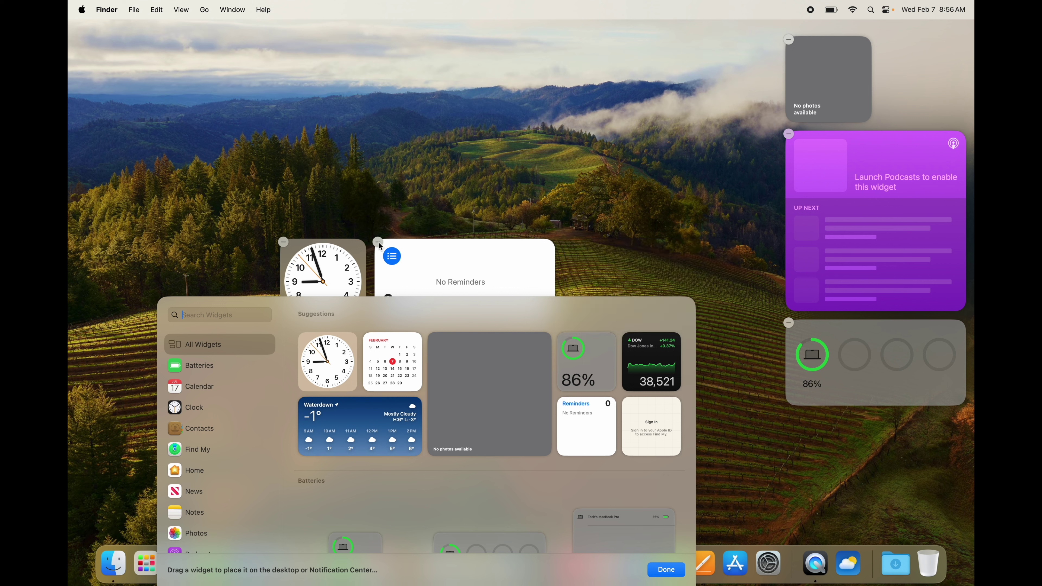
pyautogui.click(378, 242)
pyautogui.click(283, 242)
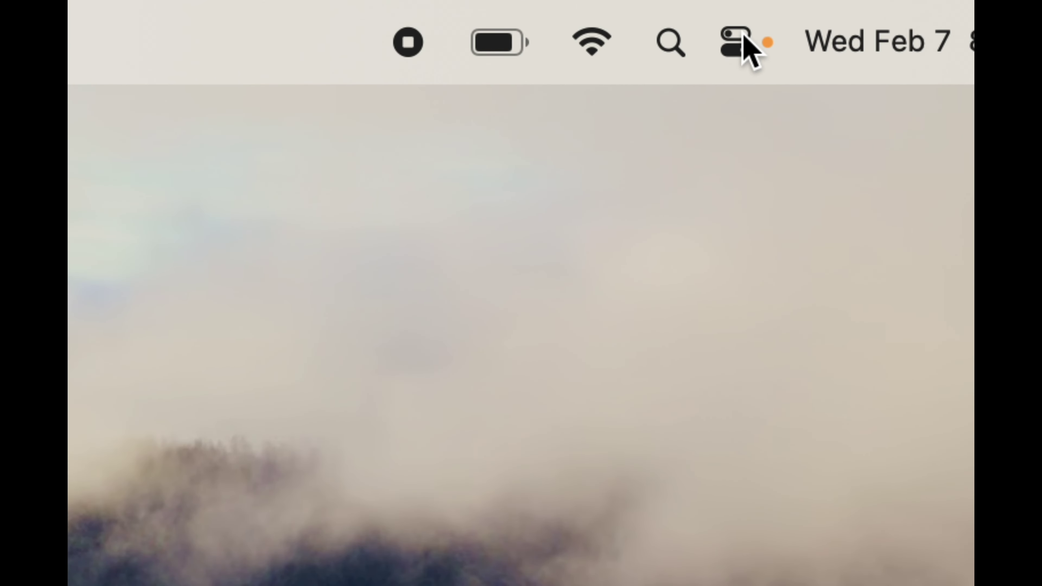
# Step: Review the Wi-Fi, Bluetooth, AirDrop, Focus, Display and Sound controls in Control Center, and close it
pyautogui.click(740, 41)
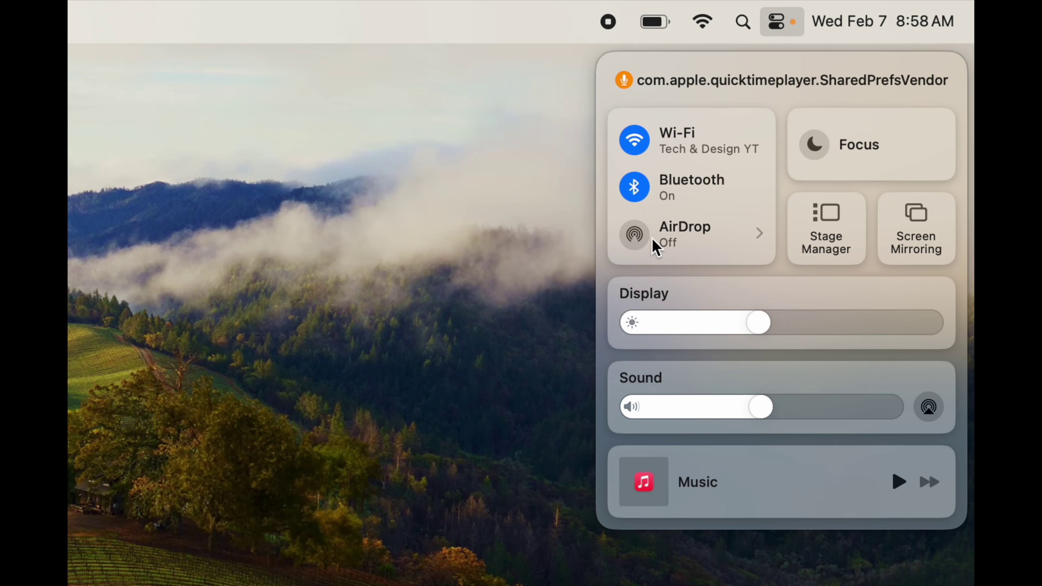
pyautogui.click(556, 246)
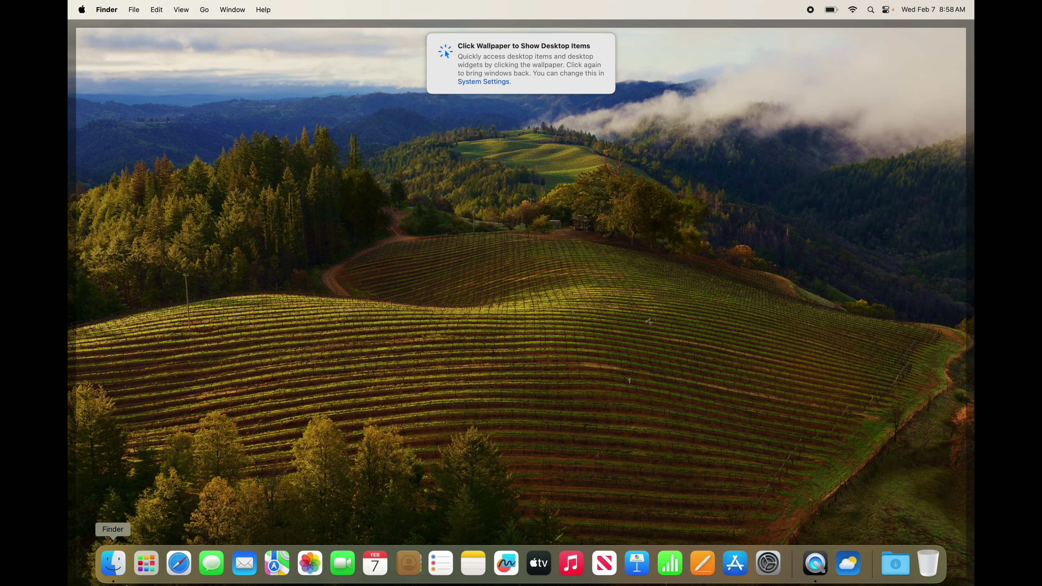
# Step: View AirDrop in a new Finder window, reposition the window on the desktop, and close it
pyautogui.click(109, 574)
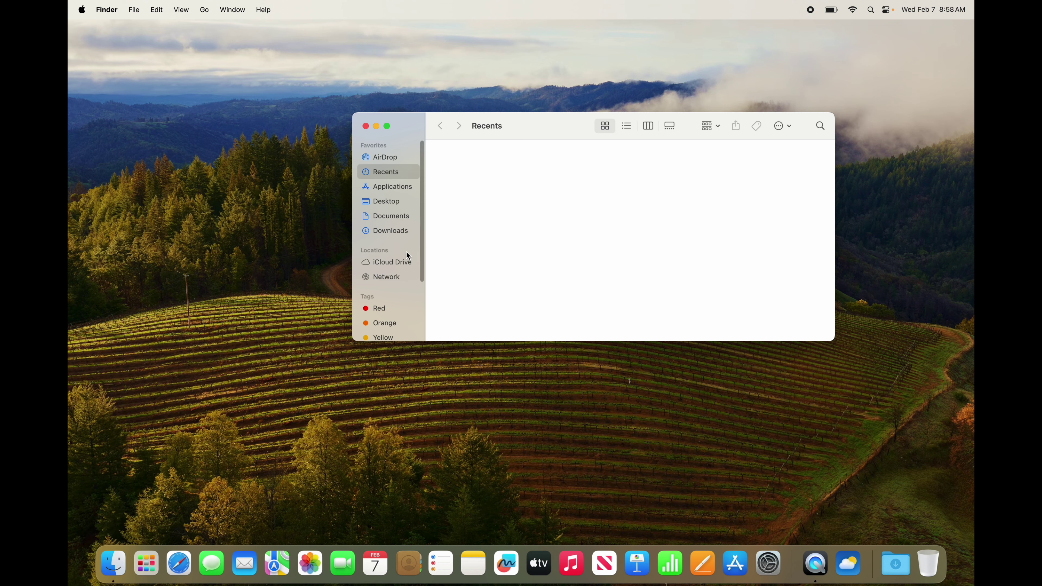
pyautogui.click(384, 157)
pyautogui.moveTo(516, 133); pyautogui.dragTo(386, 132)
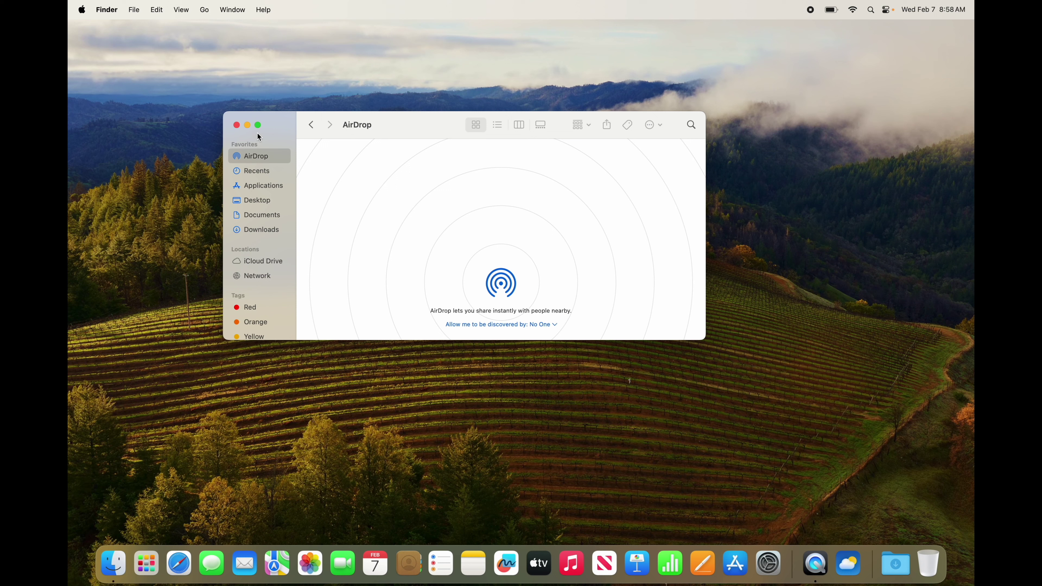
pyautogui.click(236, 125)
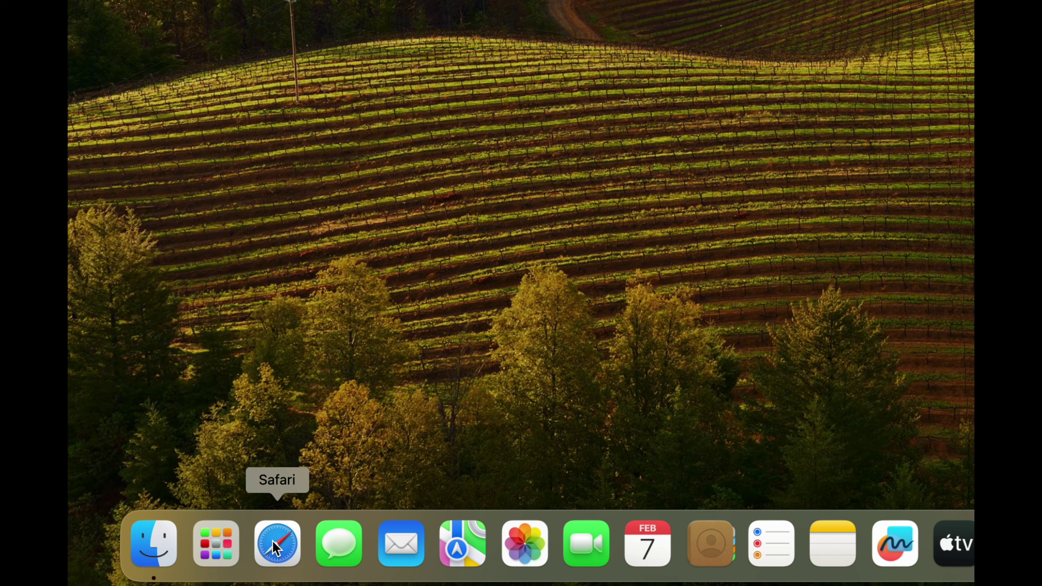
# Step: Open Mail, continue with Google as the account provider to its sign-in page, and close that page without signing in
pyautogui.click(396, 550)
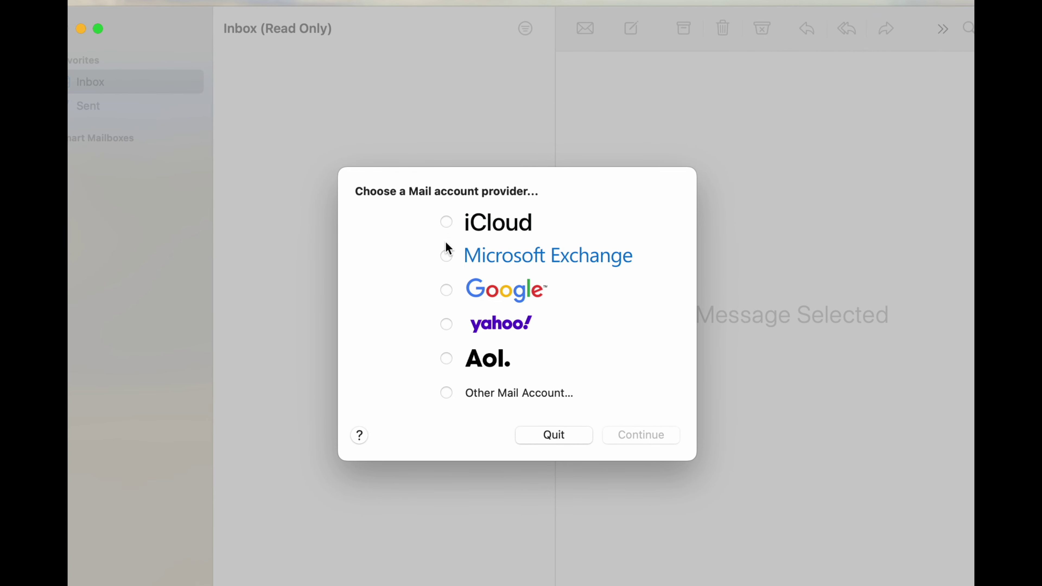
pyautogui.click(447, 291)
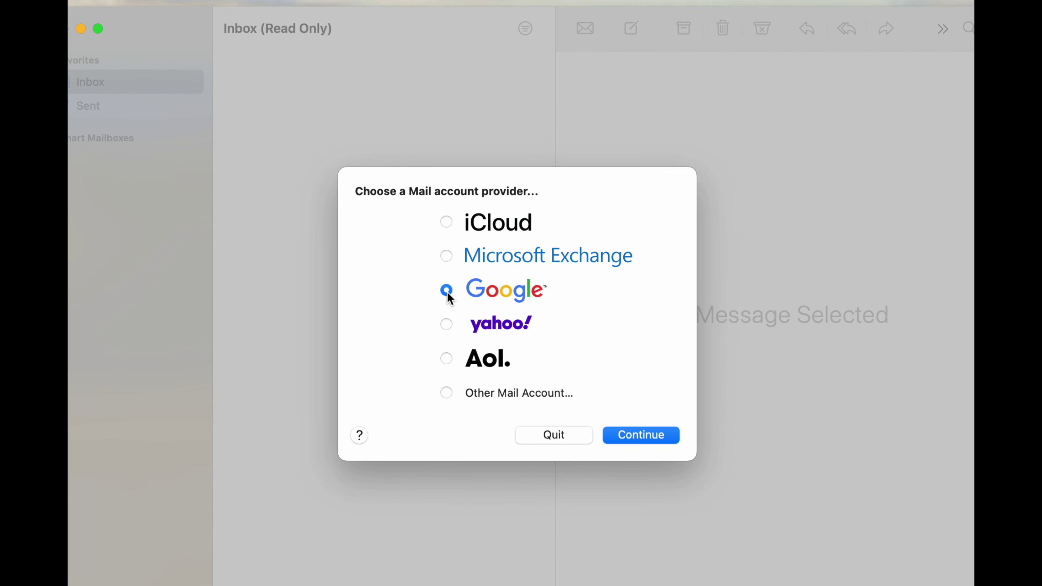
pyautogui.click(648, 436)
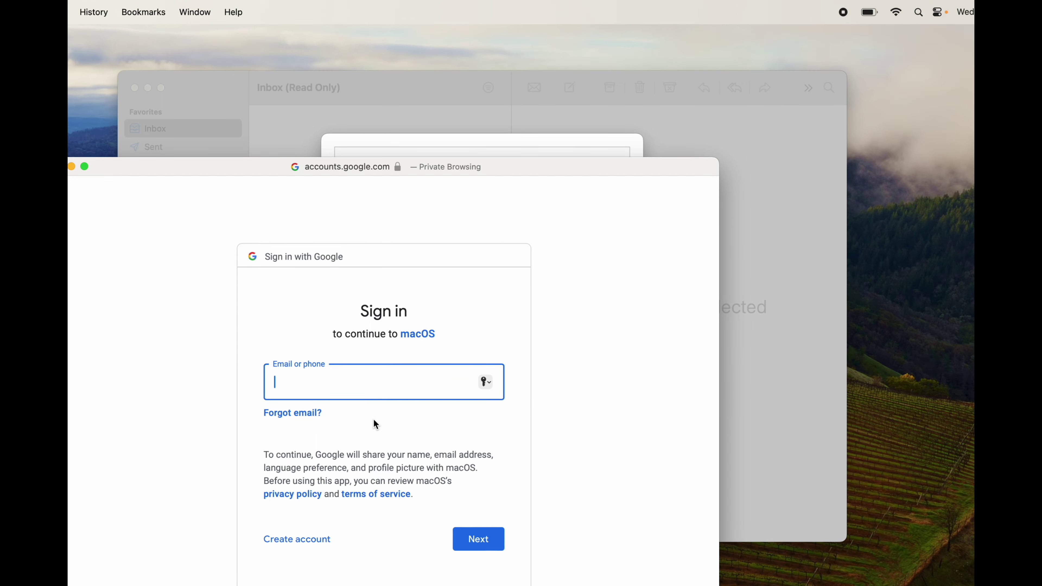
pyautogui.moveTo(193, 166); pyautogui.dragTo(334, 135)
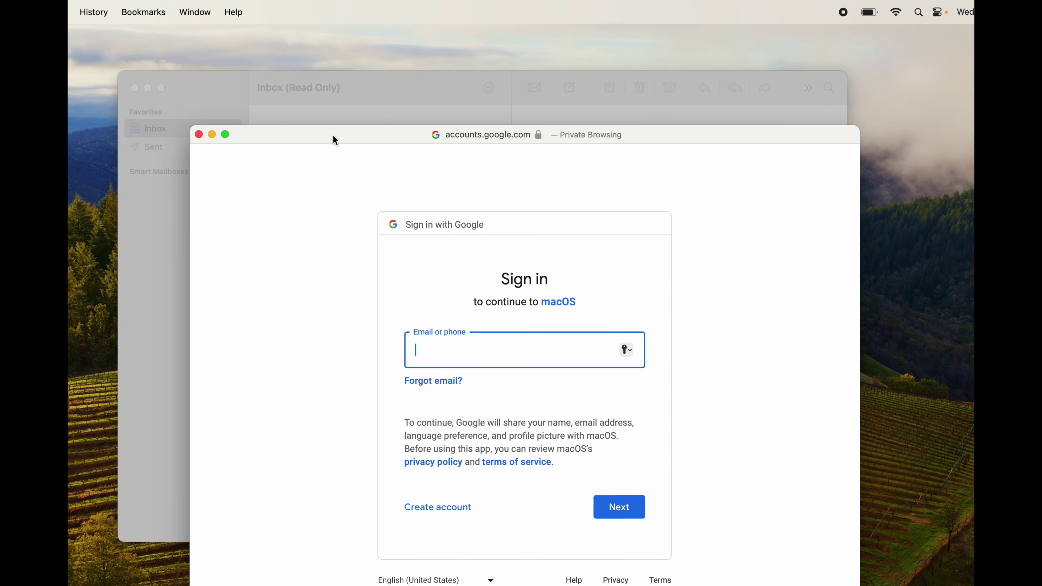
pyautogui.click(199, 134)
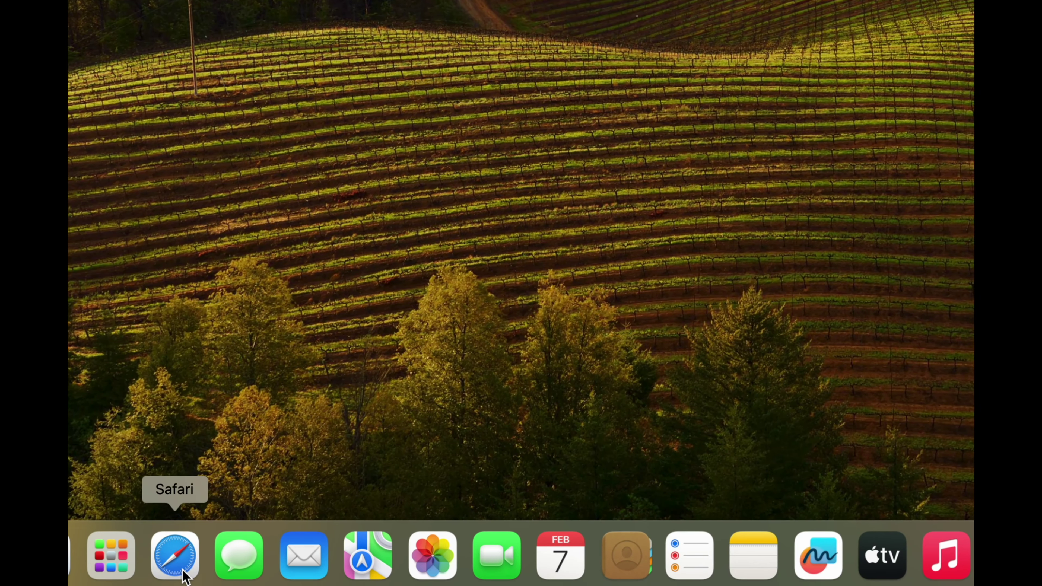
# Step: Open Safari and search the web for "google chrome"
pyautogui.click(184, 575)
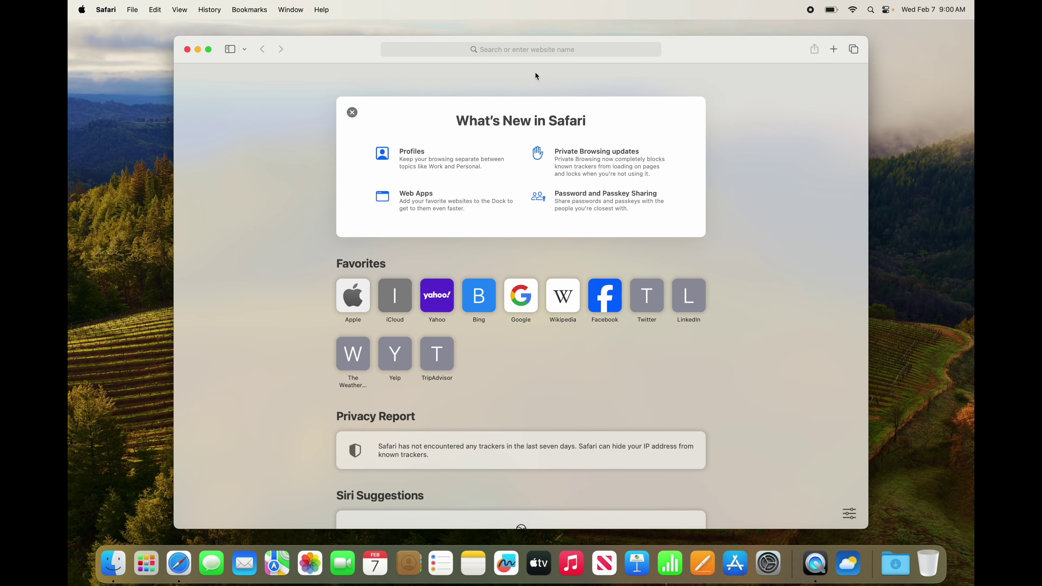
pyautogui.click(491, 50)
pyautogui.write('g')
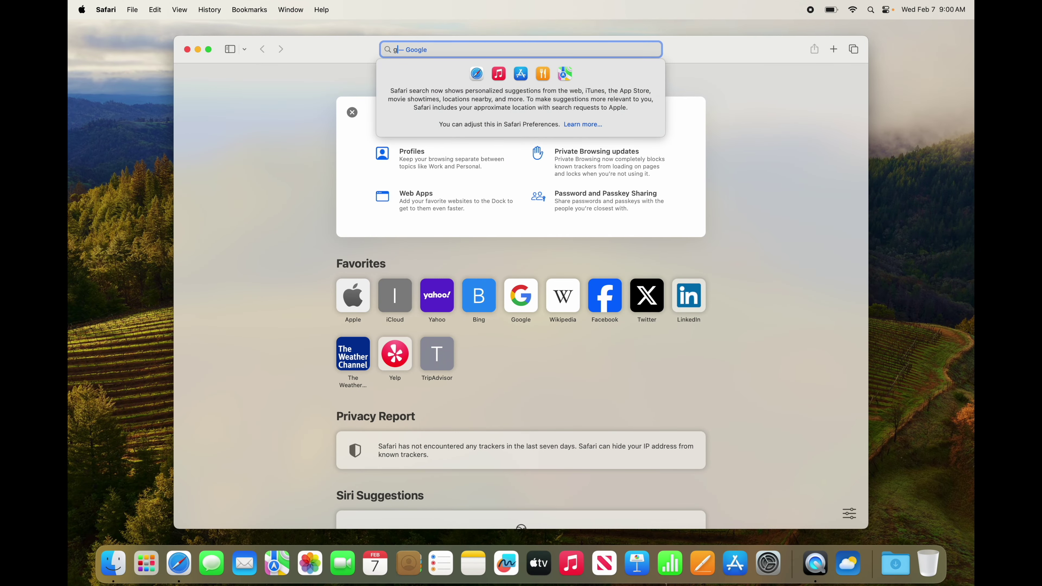
pyautogui.write('oogle crhom')
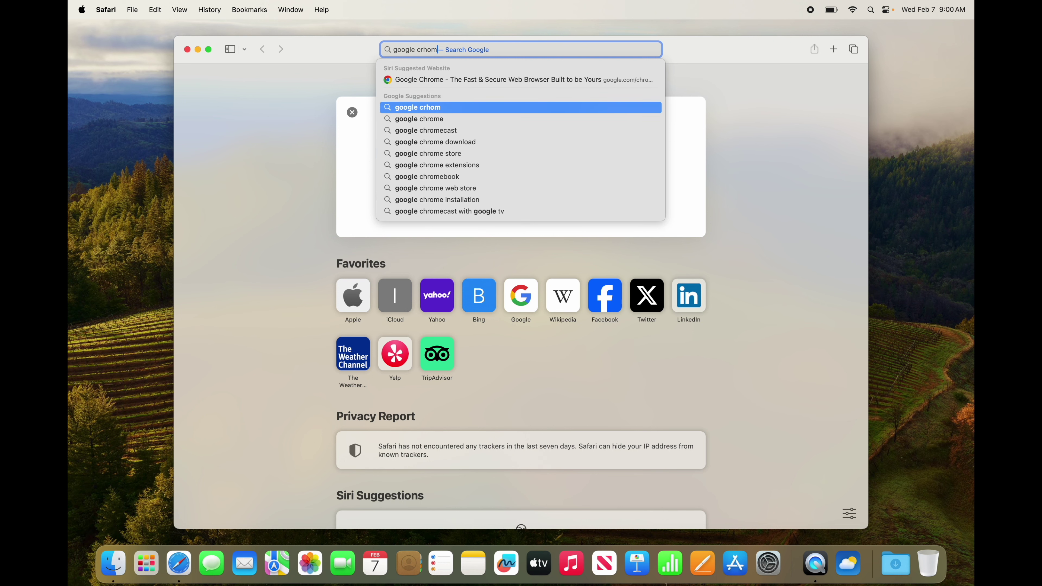
pyautogui.press('BackSpace')
pyautogui.press('BackSpace')
pyautogui.press('BackSpace')
pyautogui.press('BackSpace')
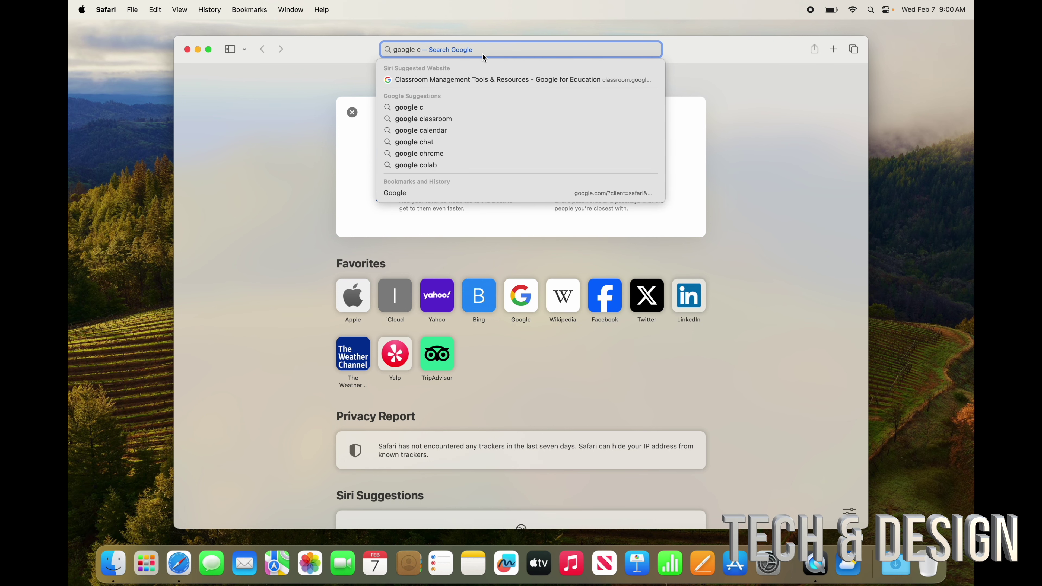
pyautogui.write('hrome')
pyautogui.press('Return')
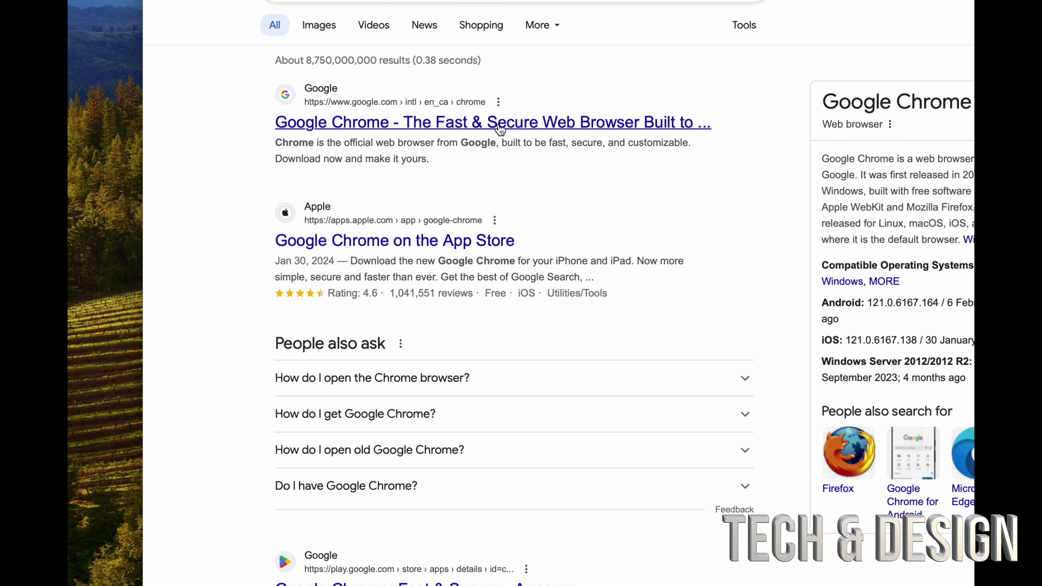
# Step: Open the first Google Chrome result, reveal its full web address, and return to the search results
pyautogui.click(499, 128)
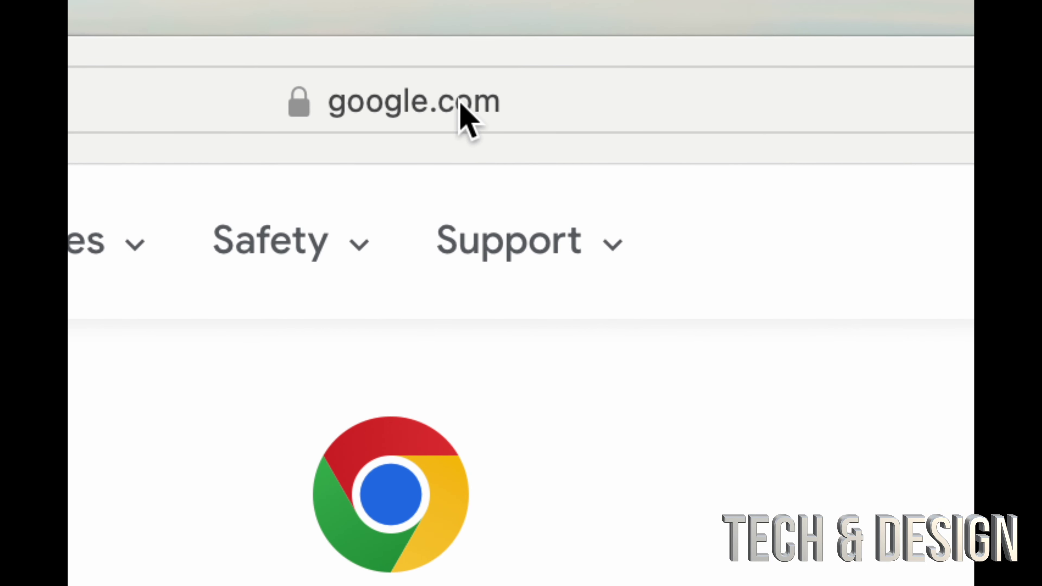
pyautogui.click(488, 103)
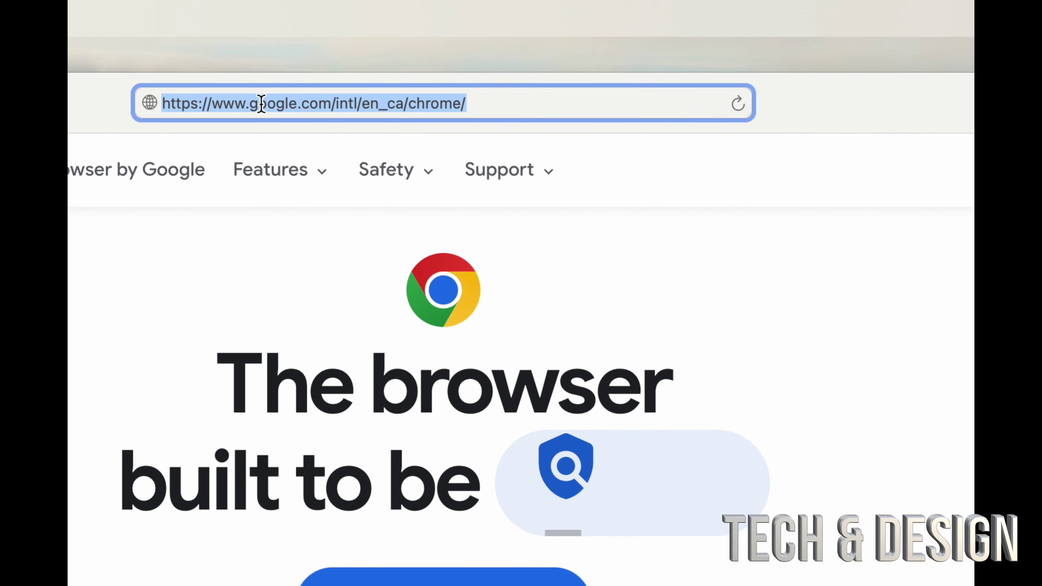
pyautogui.click(484, 176)
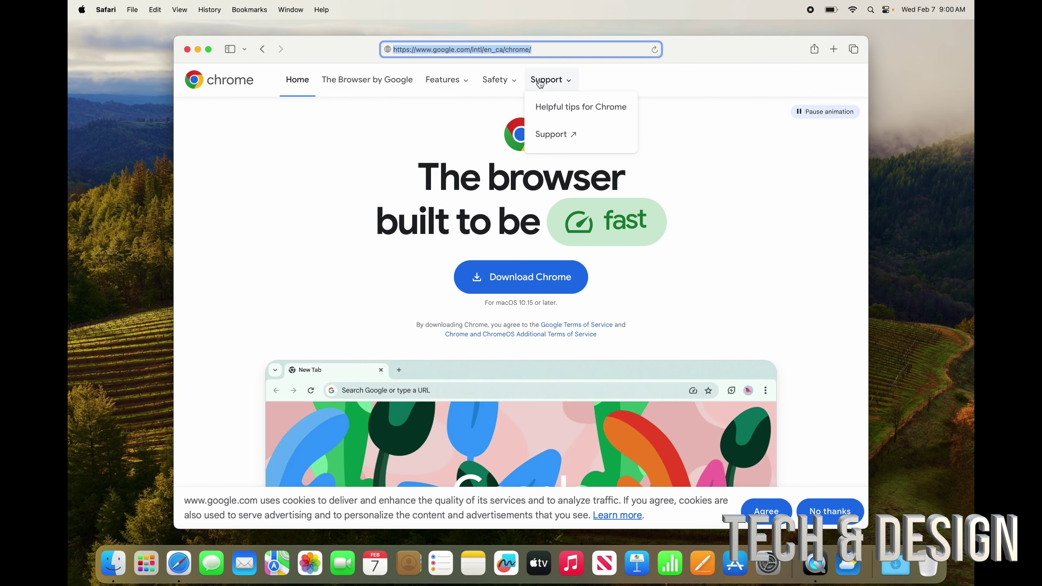
pyautogui.click(926, 414)
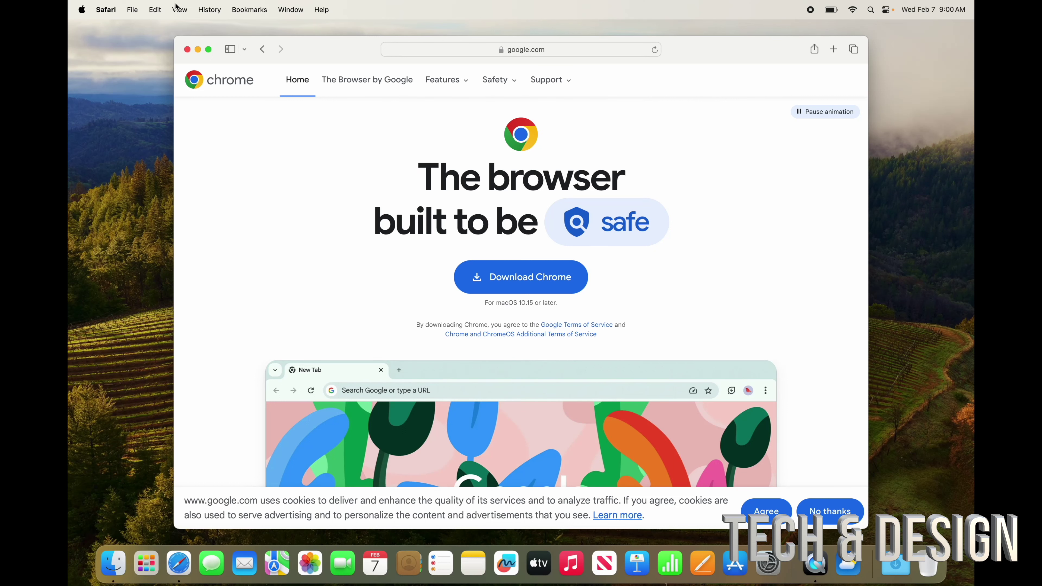
pyautogui.click(263, 49)
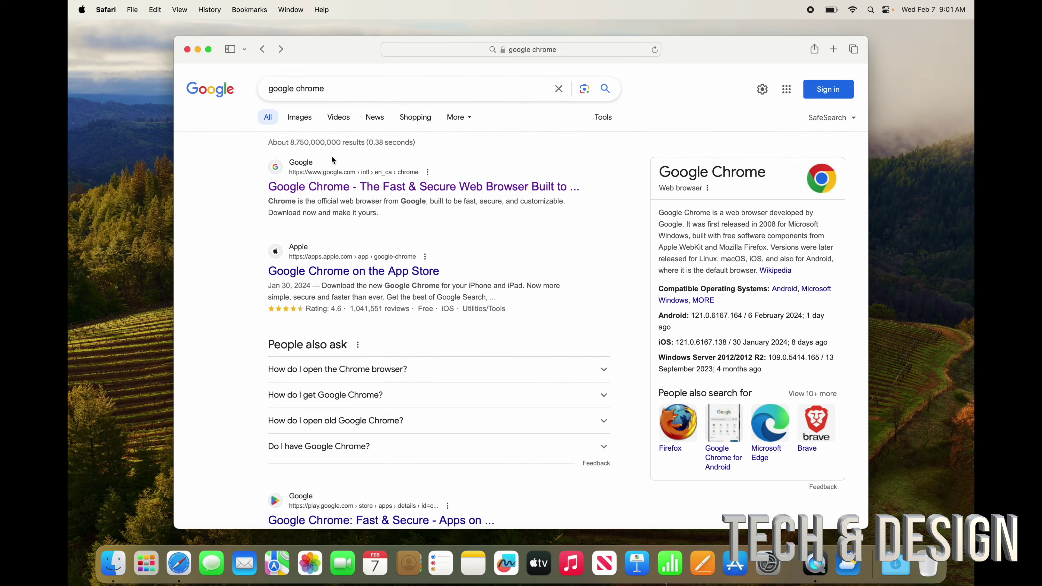
# Step: Reposition the browser window on the desktop, view the suggestions for the "google chrome" query, and hide the window
pyautogui.moveTo(352, 51); pyautogui.dragTo(396, 99)
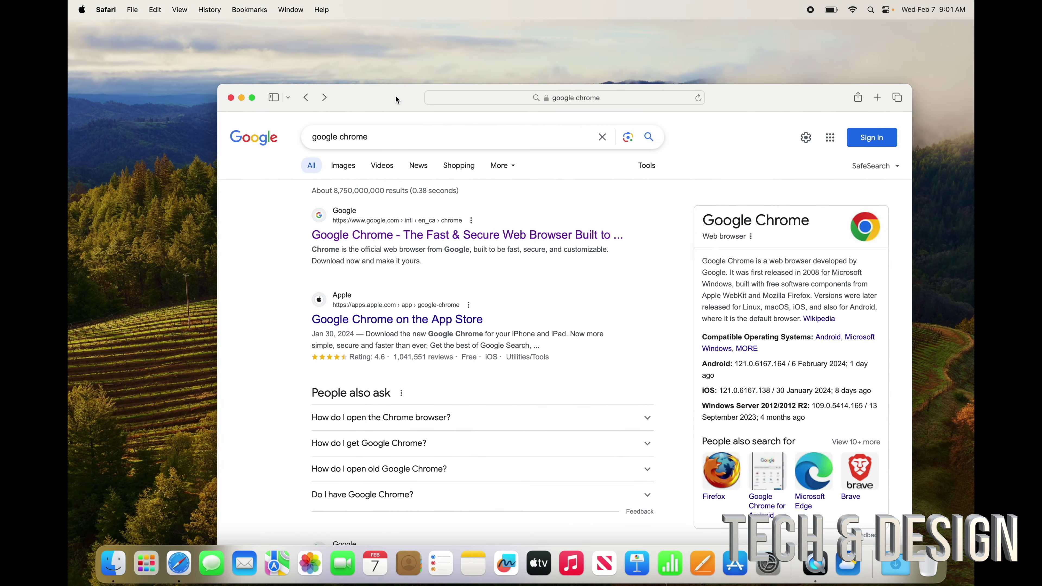
pyautogui.moveTo(395, 98); pyautogui.dragTo(326, 51)
pyautogui.click(359, 78)
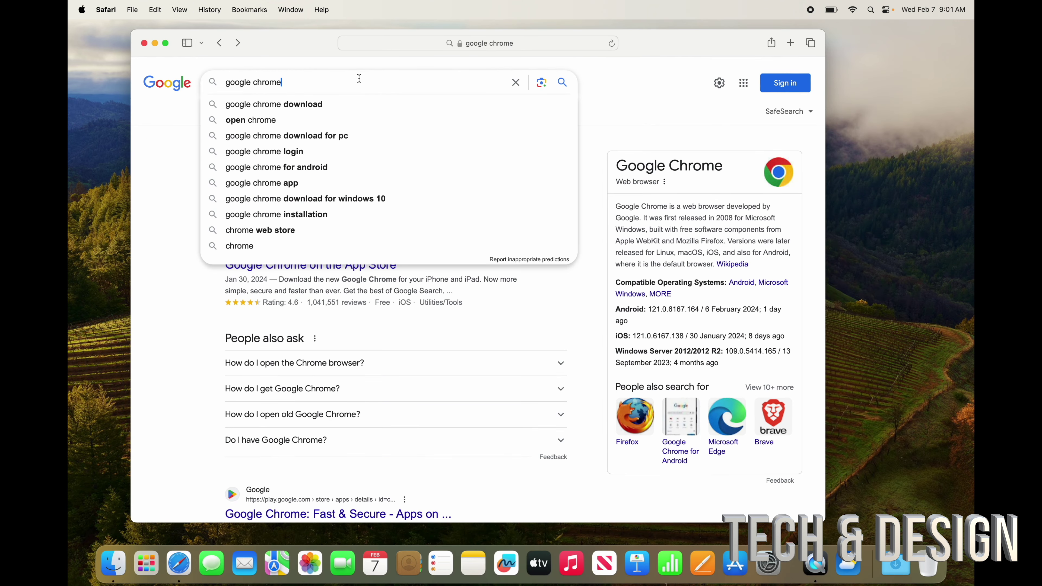
pyautogui.press('super+h')
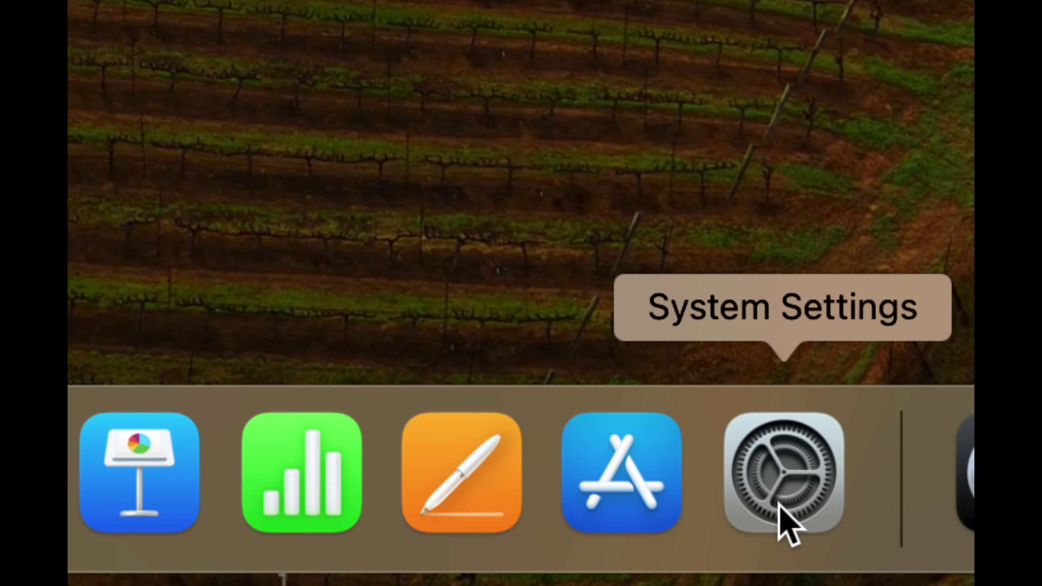
# Step: Open System Settings, search for "dock", and show the Desktop & Dock settings
pyautogui.click(778, 501)
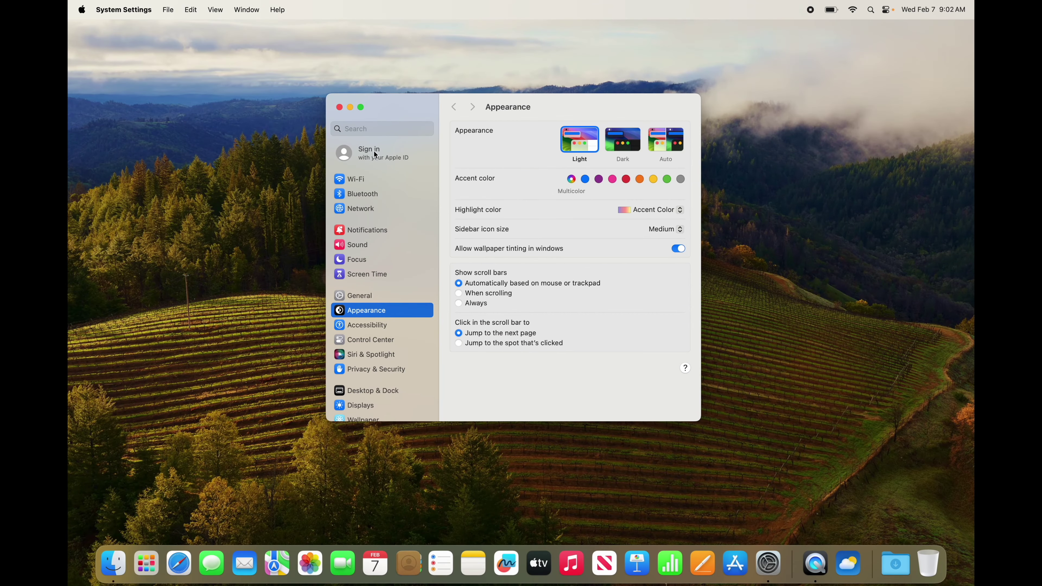
pyautogui.click(372, 130)
pyautogui.write('dock')
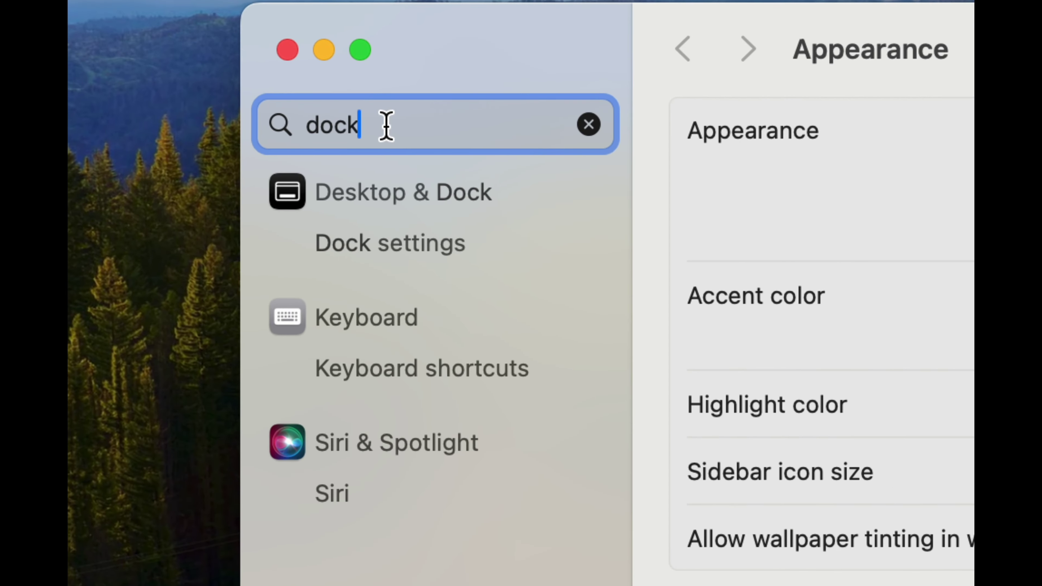
pyautogui.click(411, 192)
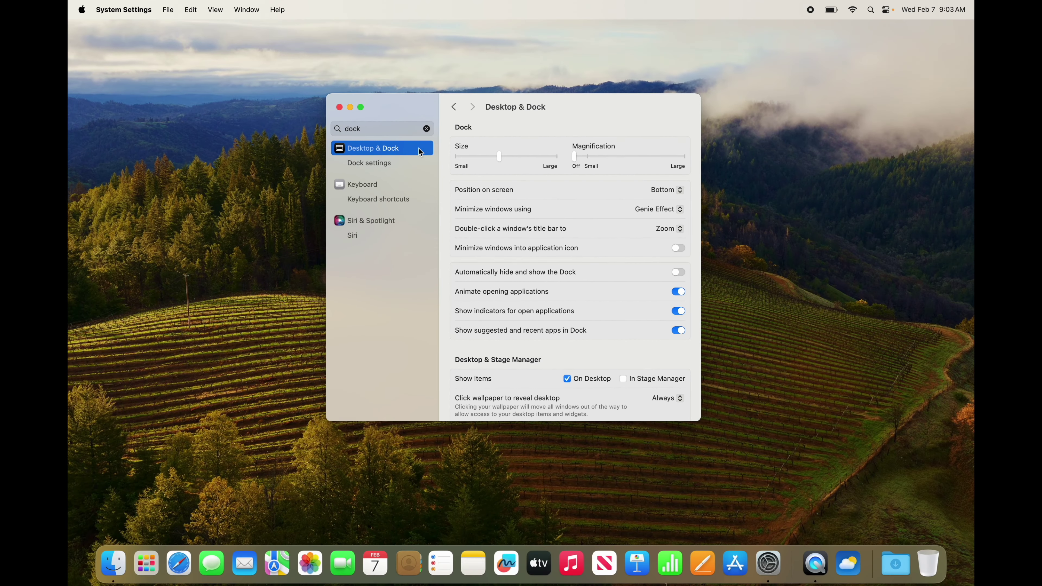
# Step: Set the Dock size to about midway and magnification slightly above midway, enable automatic hiding of the Dock, and close the settings
pyautogui.moveTo(498, 157)
pyautogui.mouseDown()
pyautogui.moveTo(558, 158)
pyautogui.moveTo(459, 156)
pyautogui.moveTo(465, 163)
pyautogui.moveTo(448, 172)
pyautogui.moveTo(440, 163)
pyautogui.moveTo(506, 164)
pyautogui.mouseUp()
pyautogui.moveTo(577, 161); pyautogui.dragTo(591, 159)
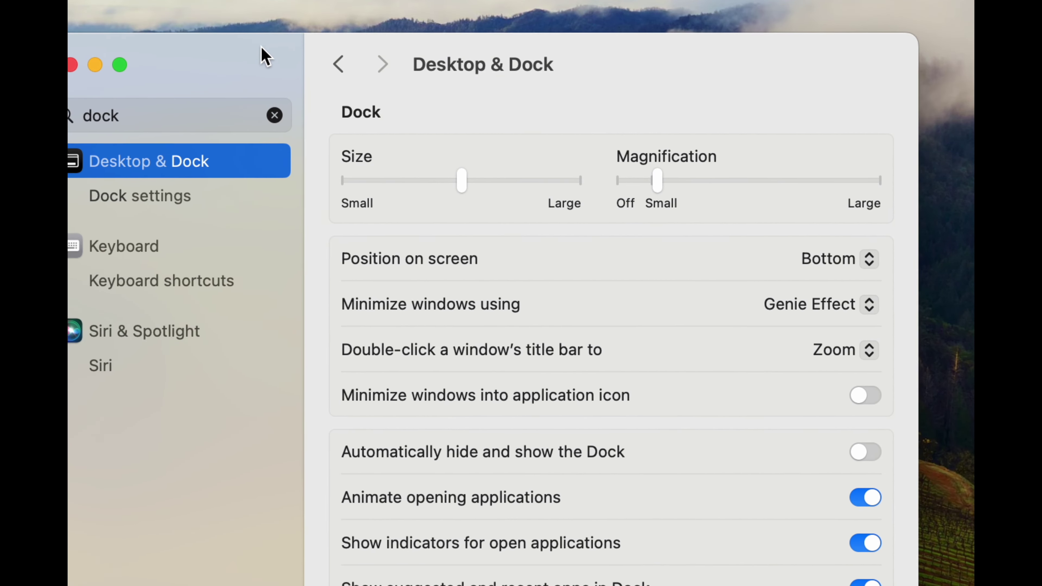
pyautogui.moveTo(657, 181); pyautogui.dragTo(755, 187)
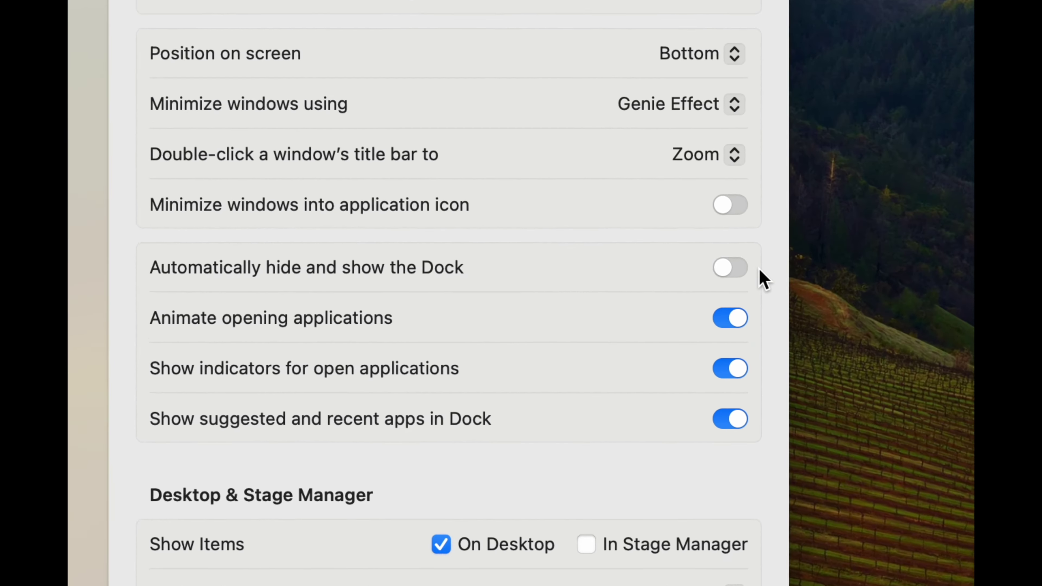
pyautogui.click(726, 268)
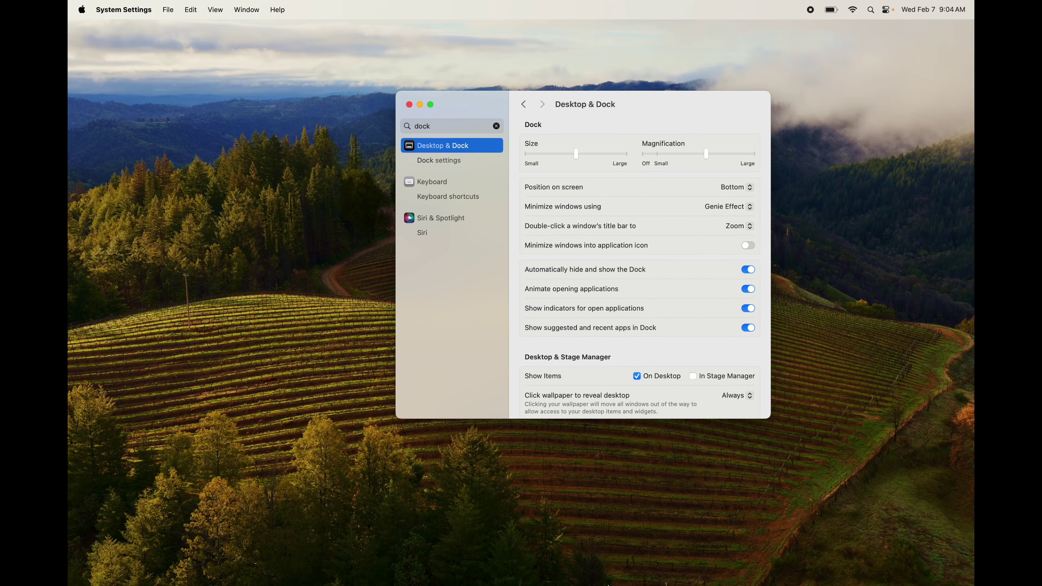
pyautogui.click(409, 105)
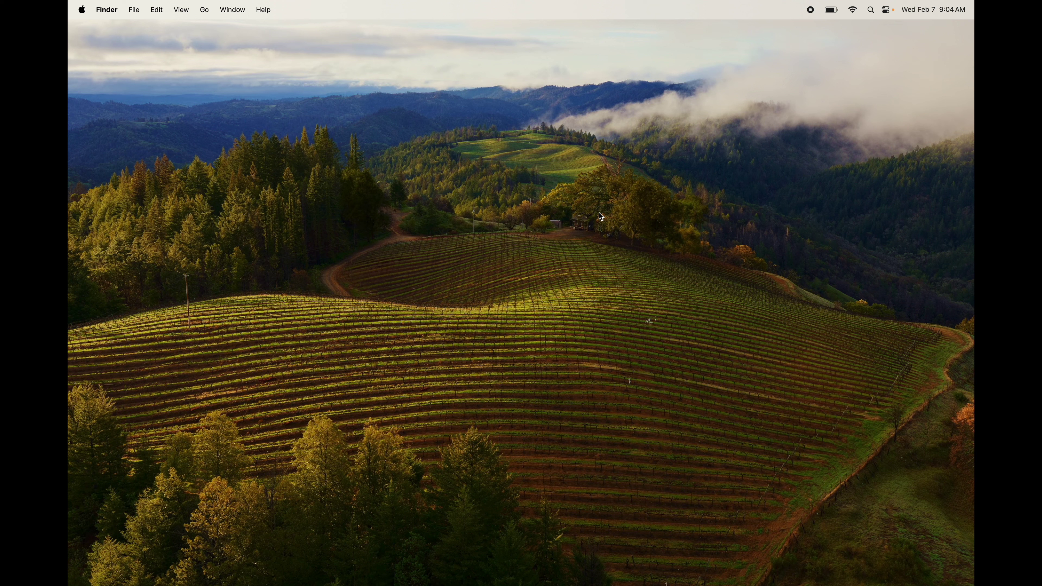
# Step: Reveal the hidden Dock and remove the News app from it
pyautogui.moveTo(469, 578)
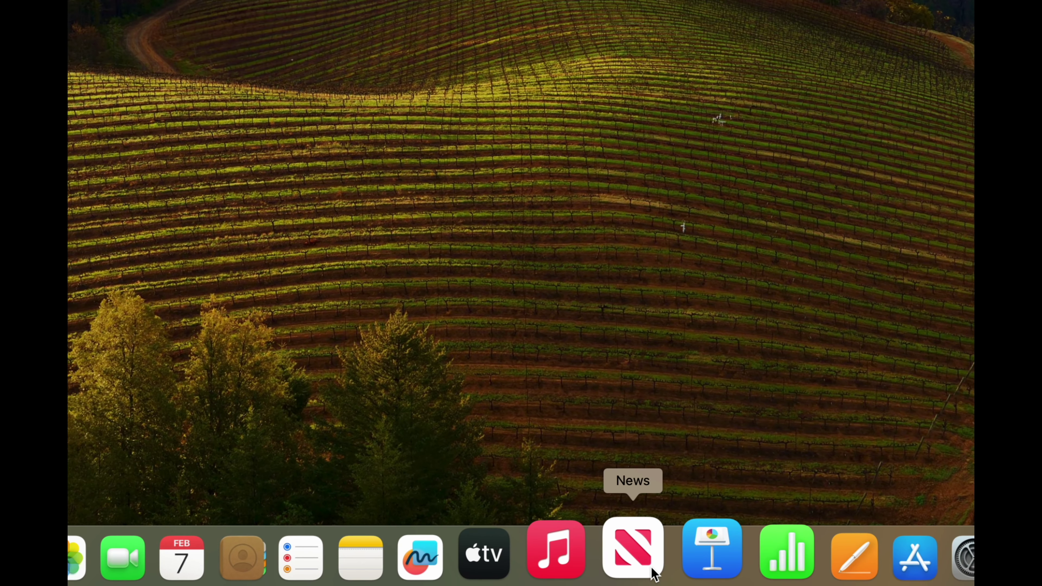
pyautogui.click(653, 574)
pyautogui.moveTo(654, 573); pyautogui.dragTo(618, 288)
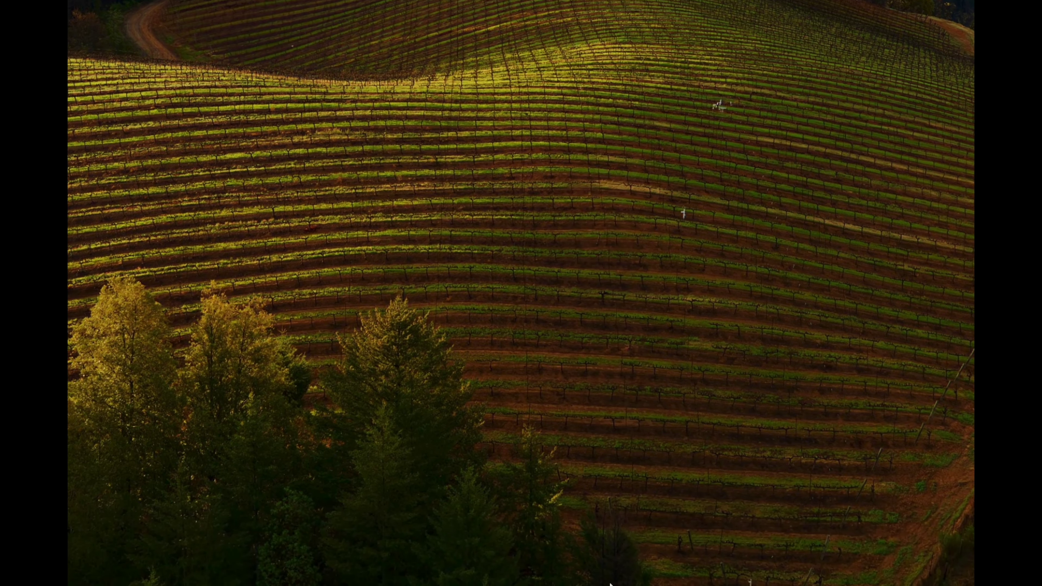
# Step: Open the Applications folder in Finder, reposition the window, and enlarge it to show nine apps per row
pyautogui.moveTo(610, 584)
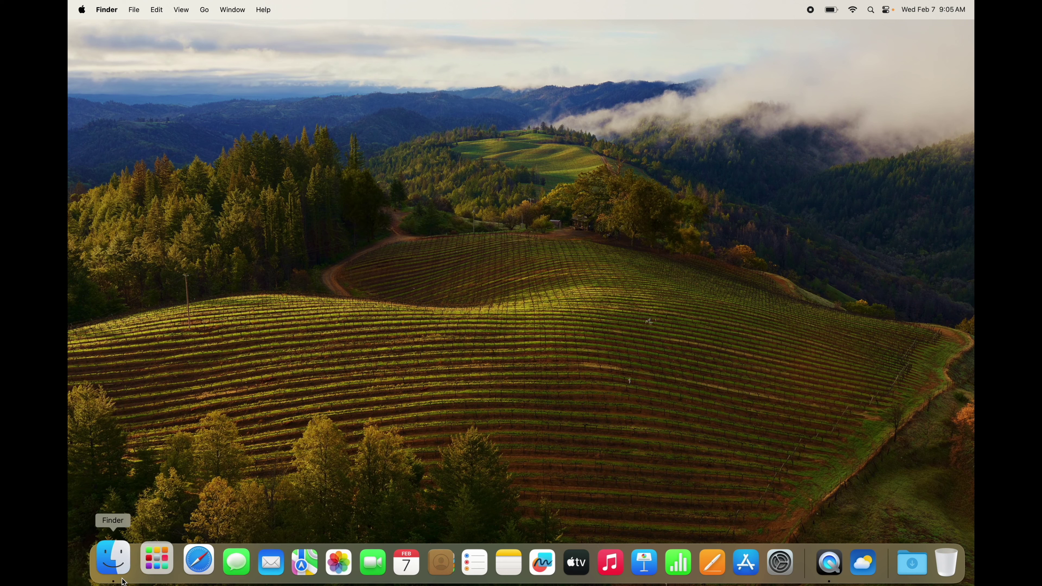
pyautogui.click(123, 579)
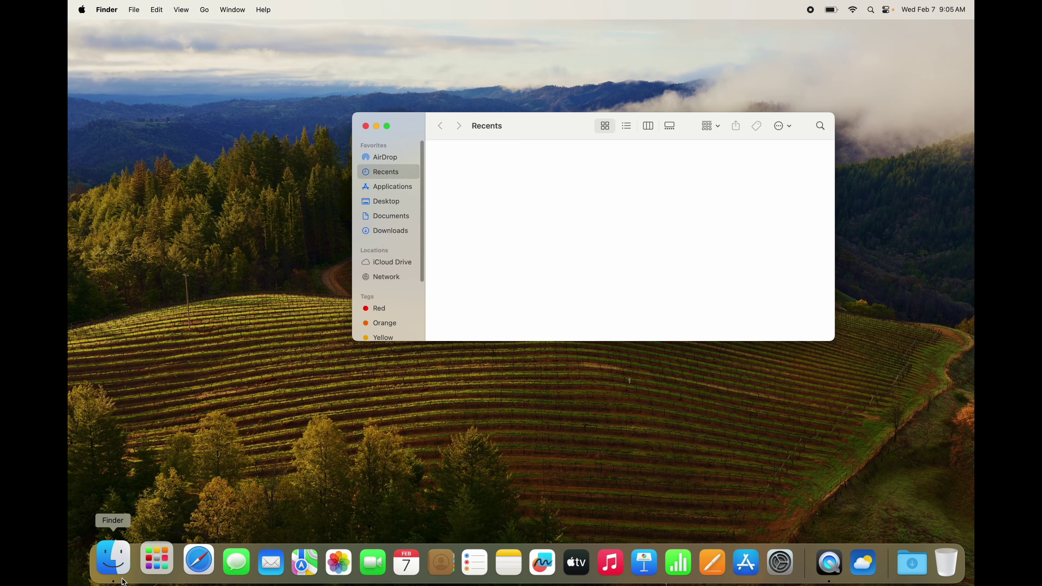
pyautogui.click(398, 186)
pyautogui.moveTo(536, 126); pyautogui.dragTo(469, 102)
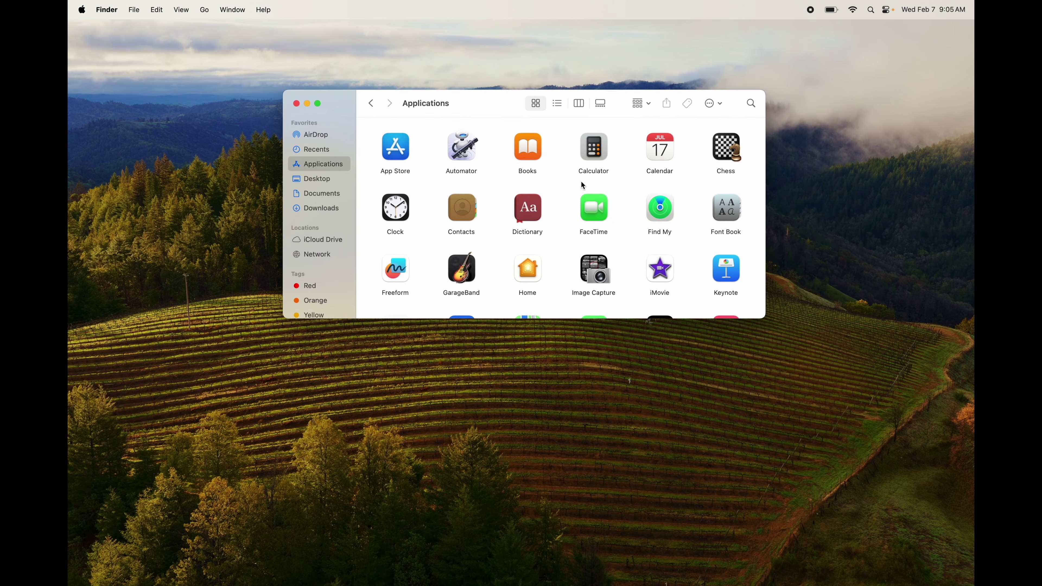
pyautogui.scroll(-10, 582, 184)
pyautogui.scroll(5, 582, 184)
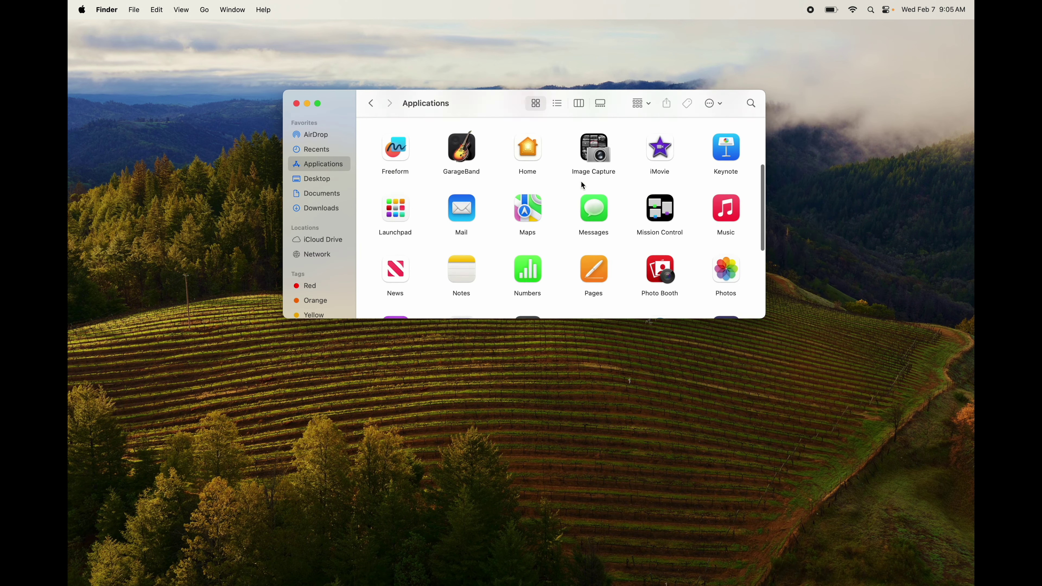
pyautogui.scroll(4, 582, 185)
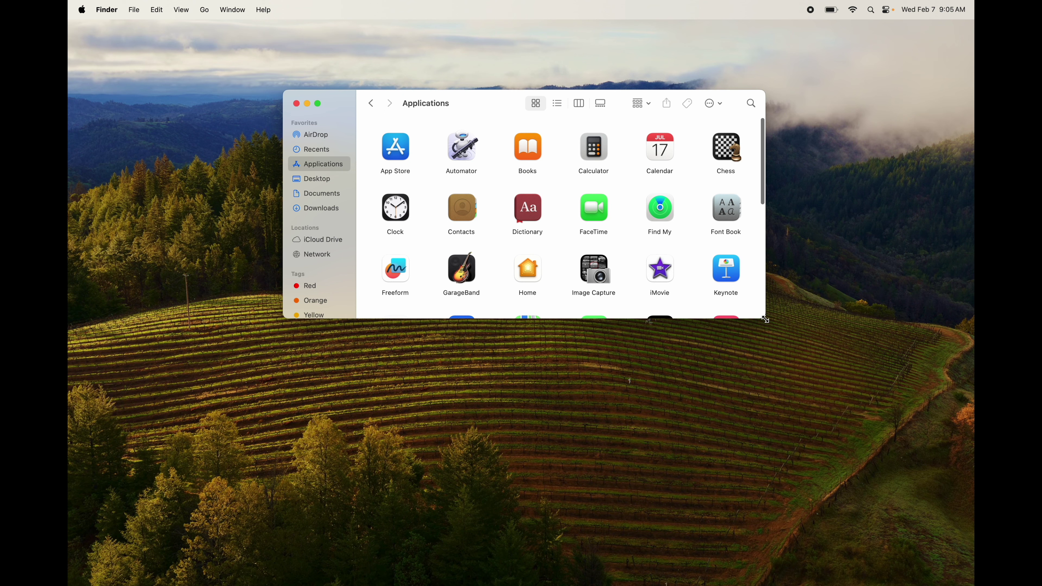
pyautogui.moveTo(765, 320); pyautogui.dragTo(924, 409)
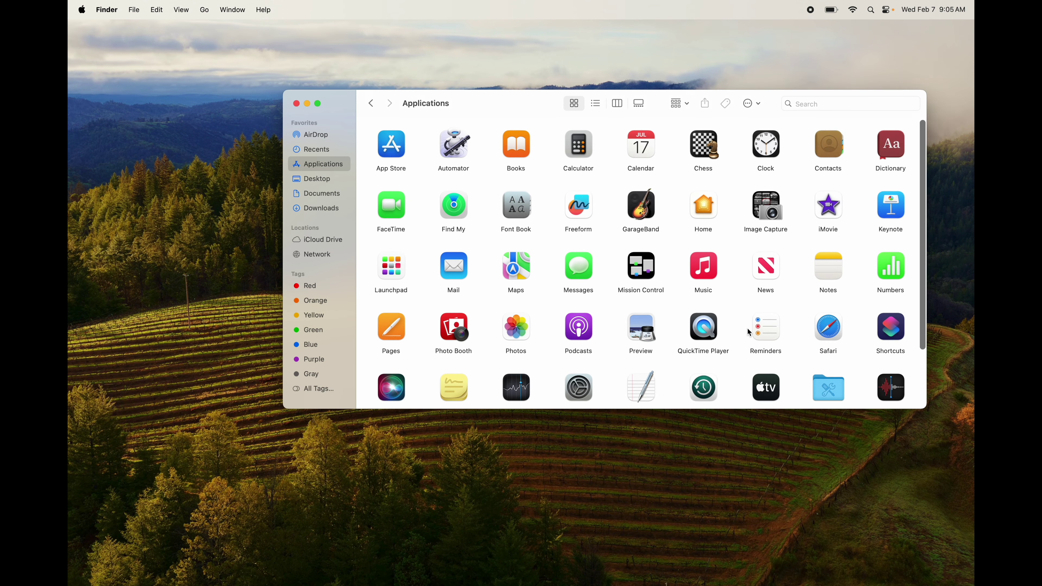
# Step: Add Weather and Voice Memos from Applications to the Dock between Freeform and TV, and close the Finder window
pyautogui.scroll(-4, 748, 329)
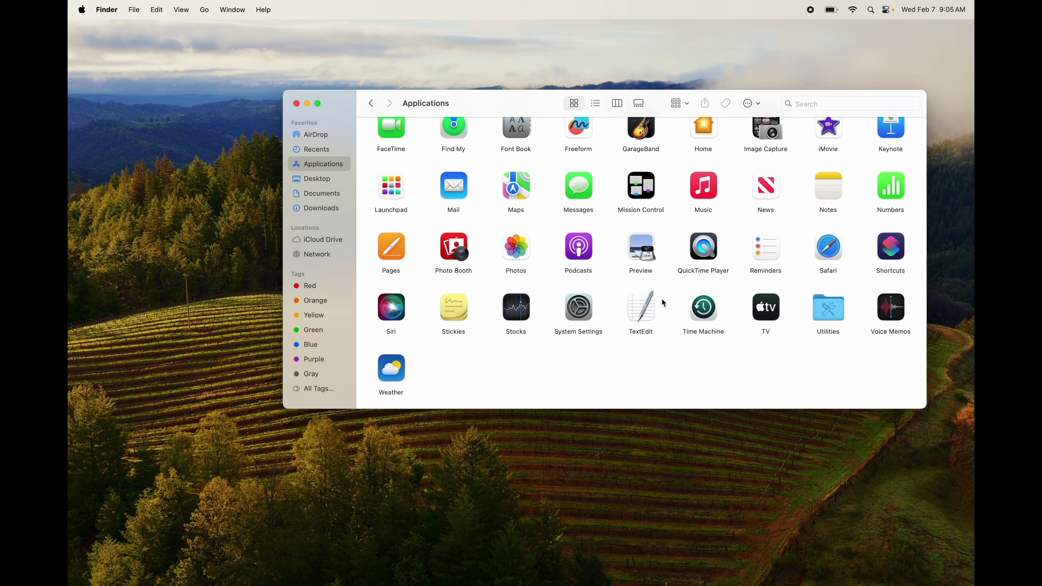
pyautogui.moveTo(391, 369); pyautogui.dragTo(538, 562)
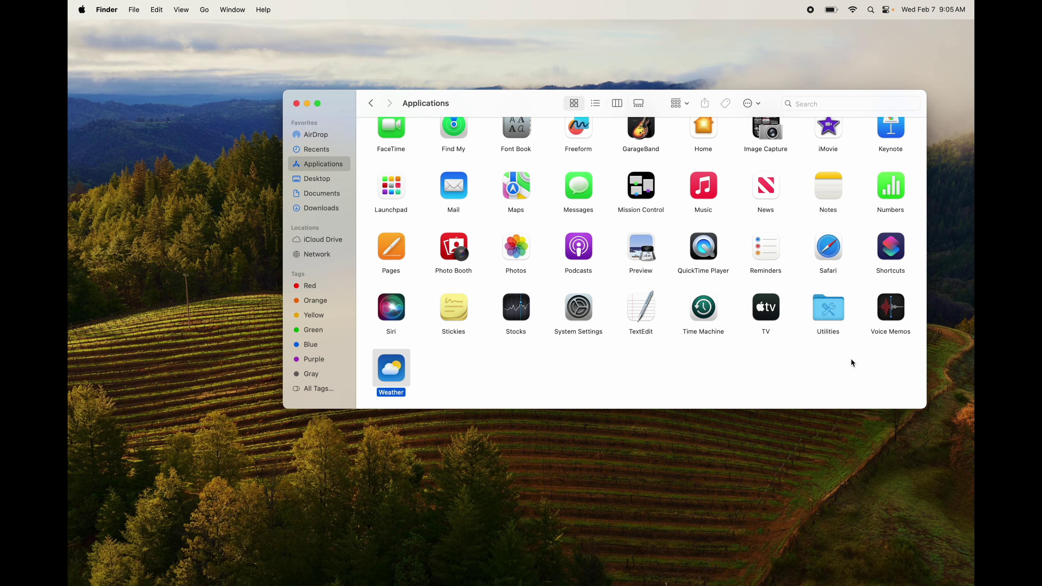
pyautogui.moveTo(892, 304); pyautogui.dragTo(573, 552)
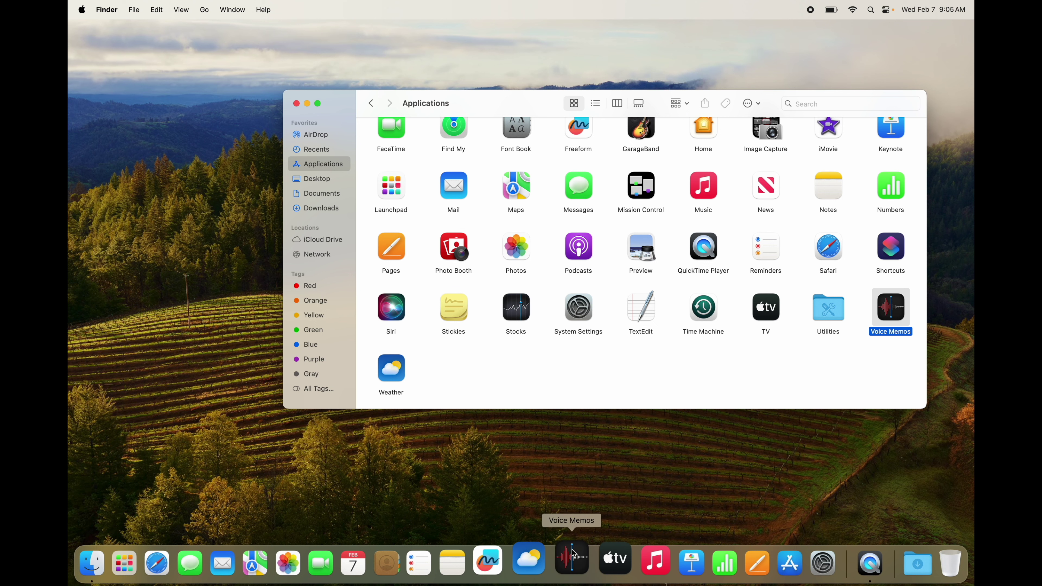
pyautogui.click(296, 103)
# Step: Remove the Voice Memos and Reminders apps from the Dock
pyautogui.moveTo(435, 583)
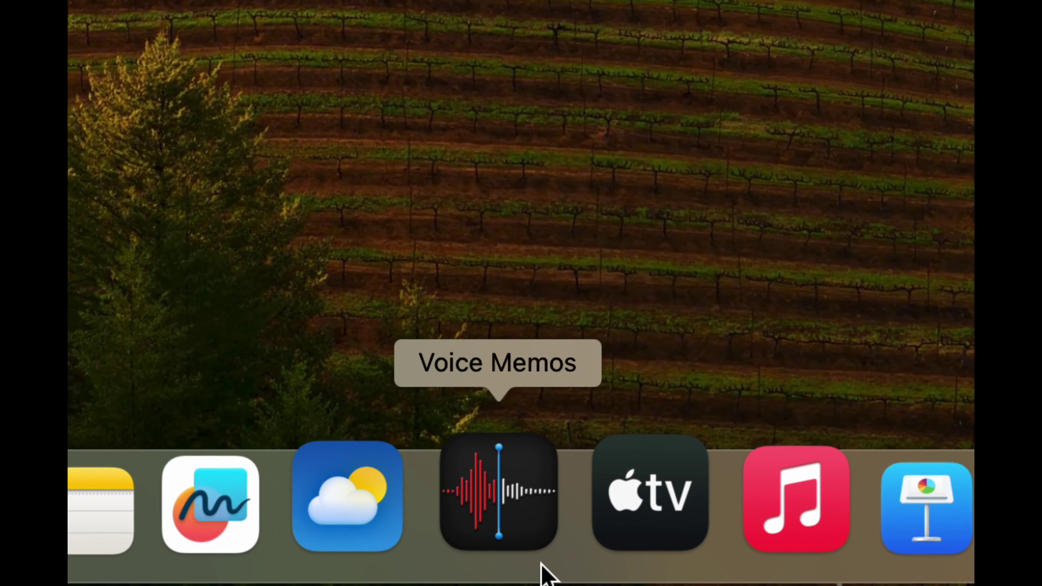
pyautogui.moveTo(491, 541); pyautogui.dragTo(277, 201)
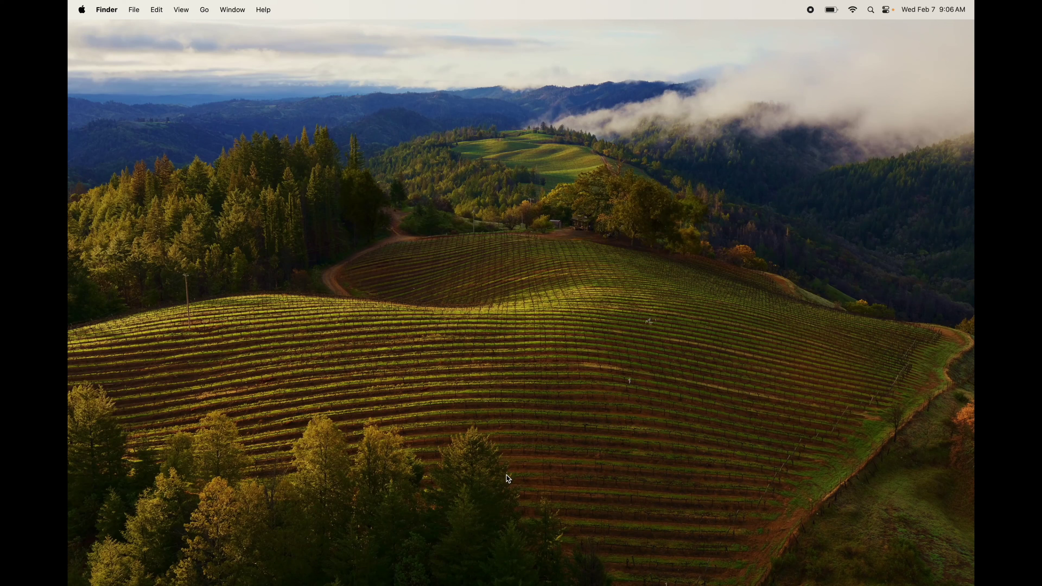
pyautogui.moveTo(460, 583)
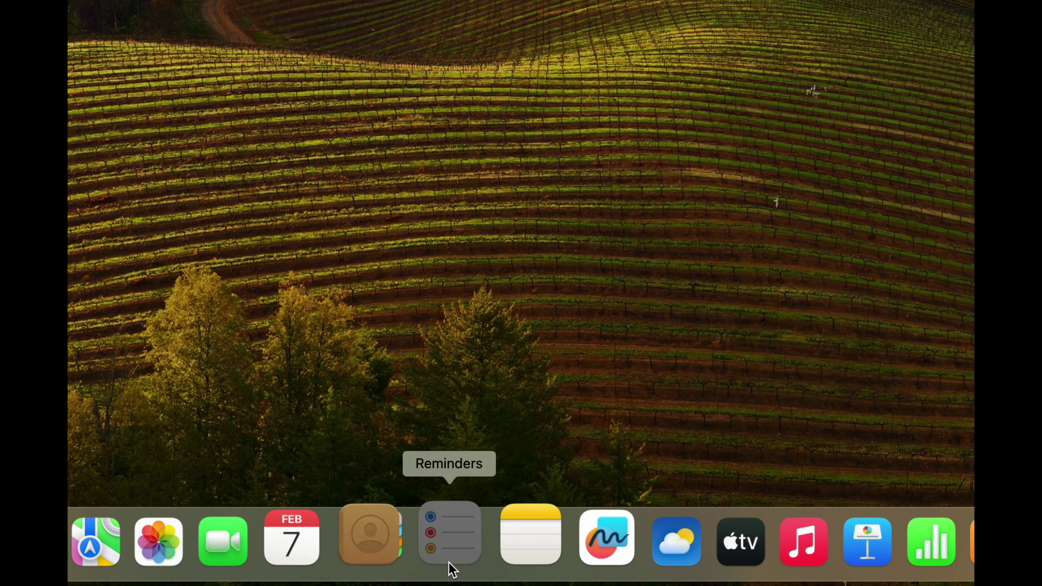
pyautogui.moveTo(452, 570); pyautogui.dragTo(482, 309)
pyautogui.moveTo(477, 546)
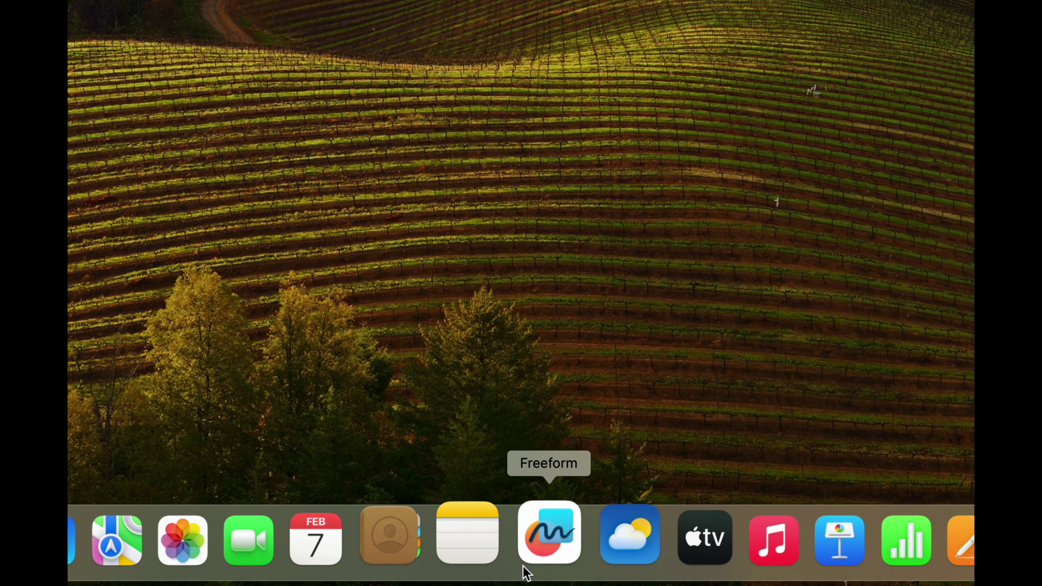
# Step: Remove the Freeform app from the Dock
pyautogui.moveTo(524, 565); pyautogui.dragTo(533, 318)
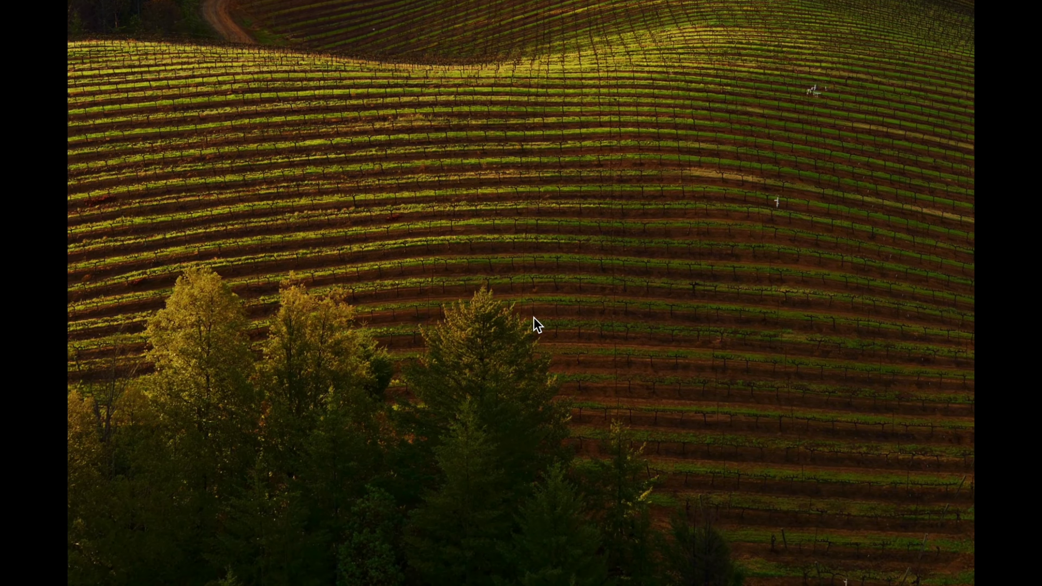
# Step: Move the Keynote app from the Applications folder to the Trash, authorizing it with the account password
pyautogui.moveTo(528, 583)
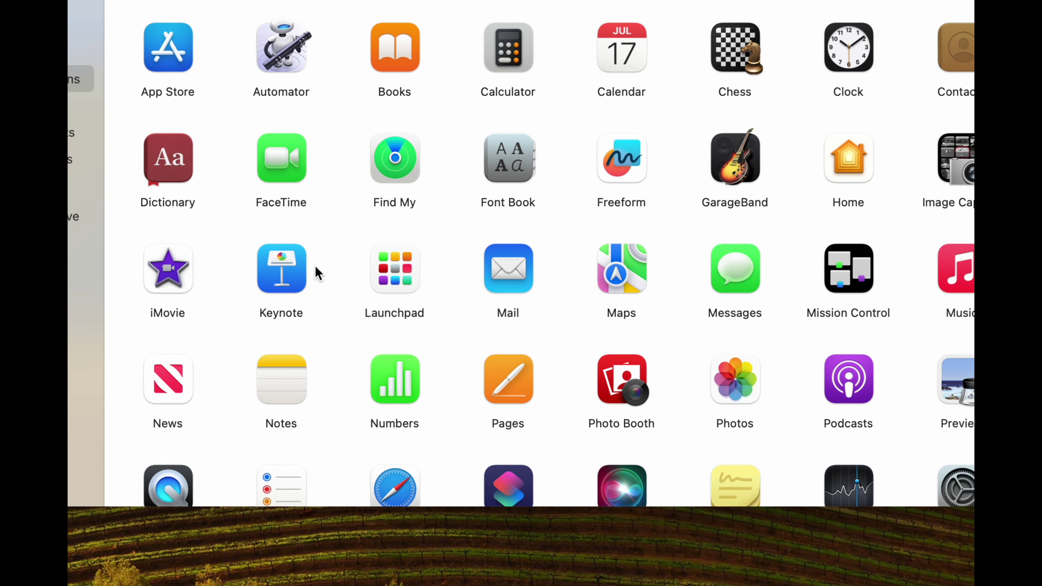
pyautogui.click(301, 276)
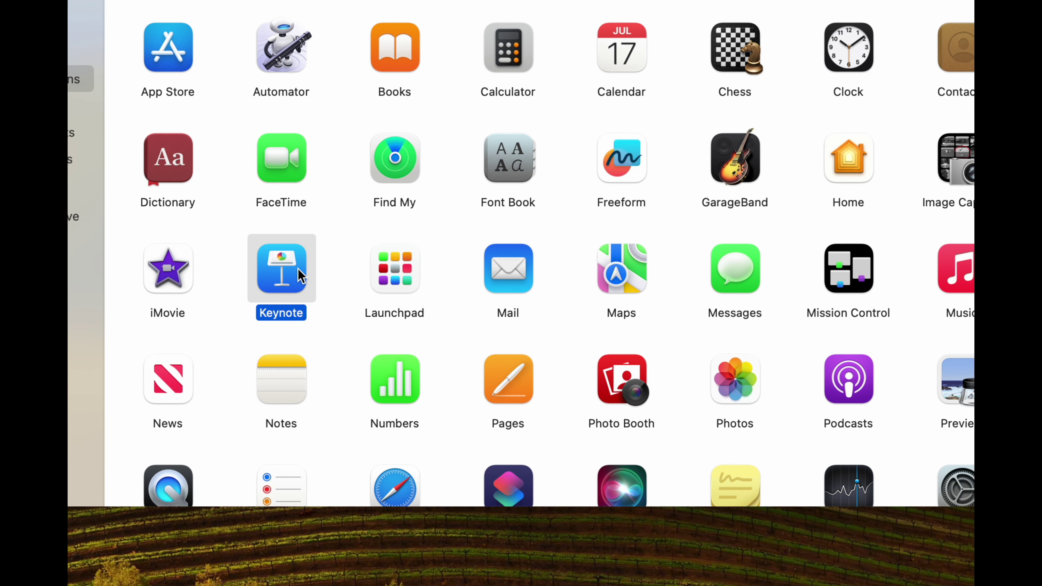
pyautogui.rightClick(301, 276)
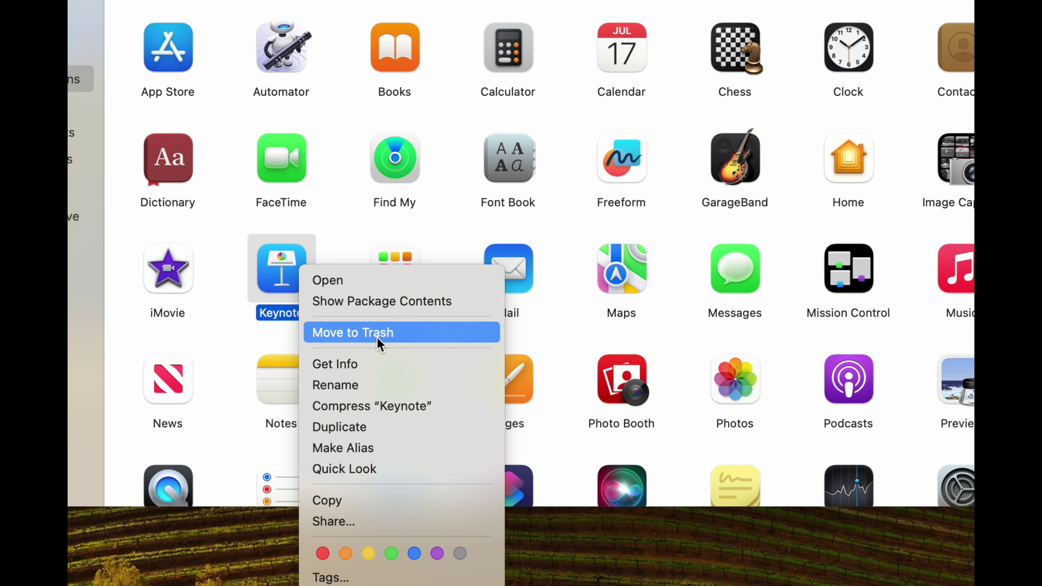
pyautogui.click(335, 239)
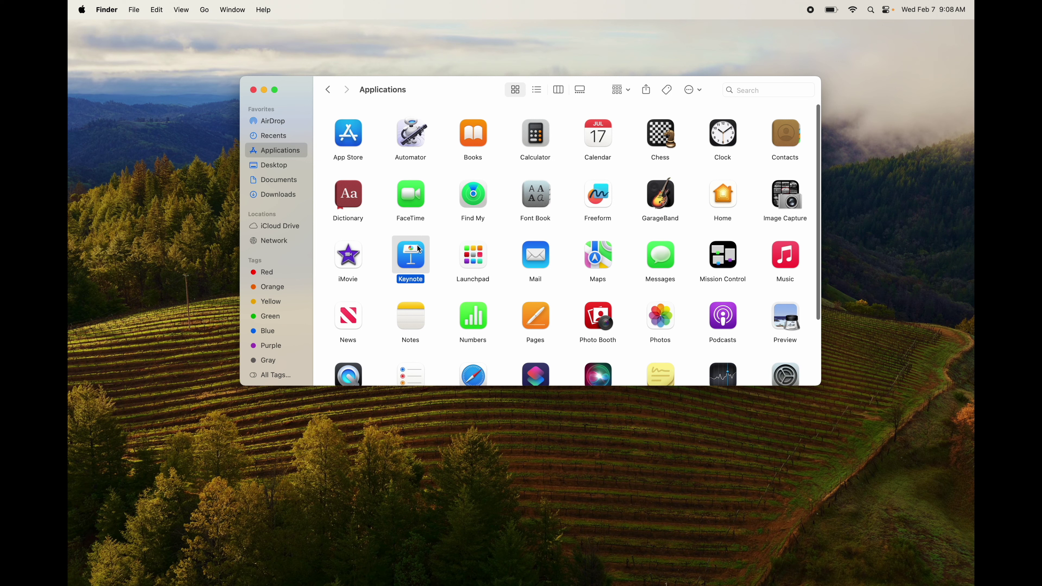
pyautogui.moveTo(312, 253); pyautogui.dragTo(922, 559)
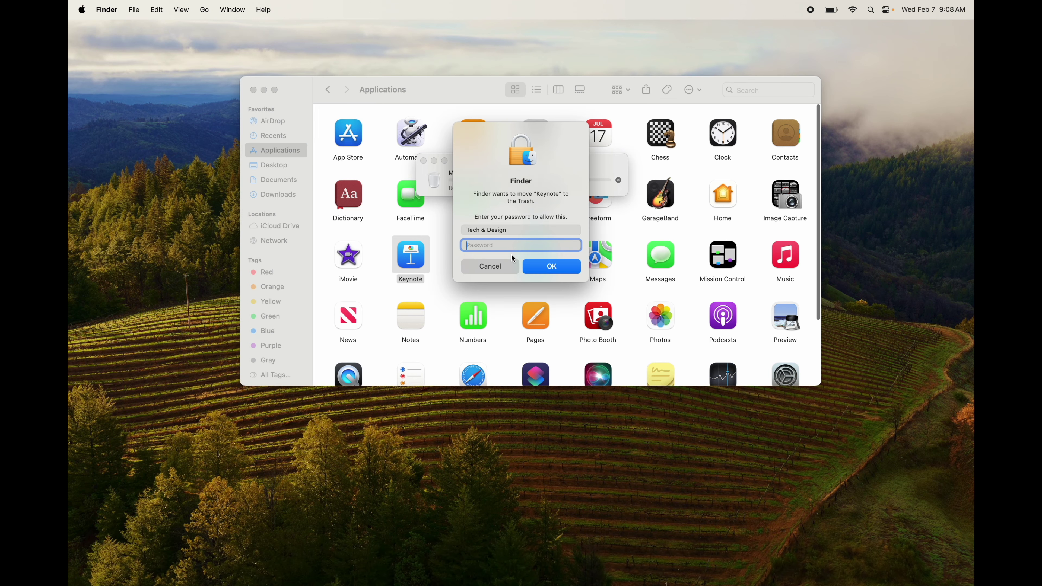
pyautogui.write('••••')
pyautogui.click(548, 269)
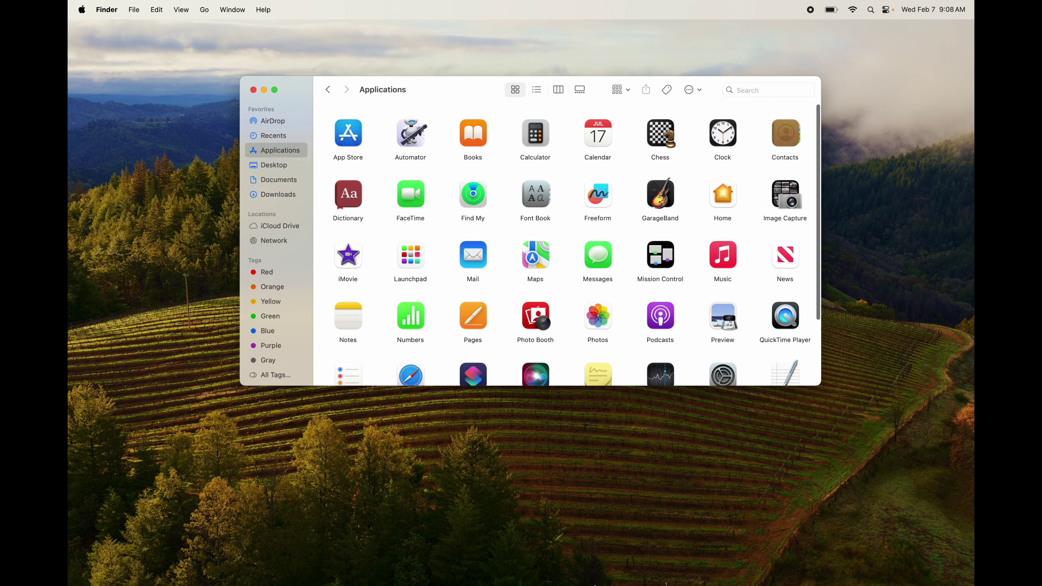
# Step: Empty the Trash to permanently erase the deleted Keynote app
pyautogui.moveTo(594, 583)
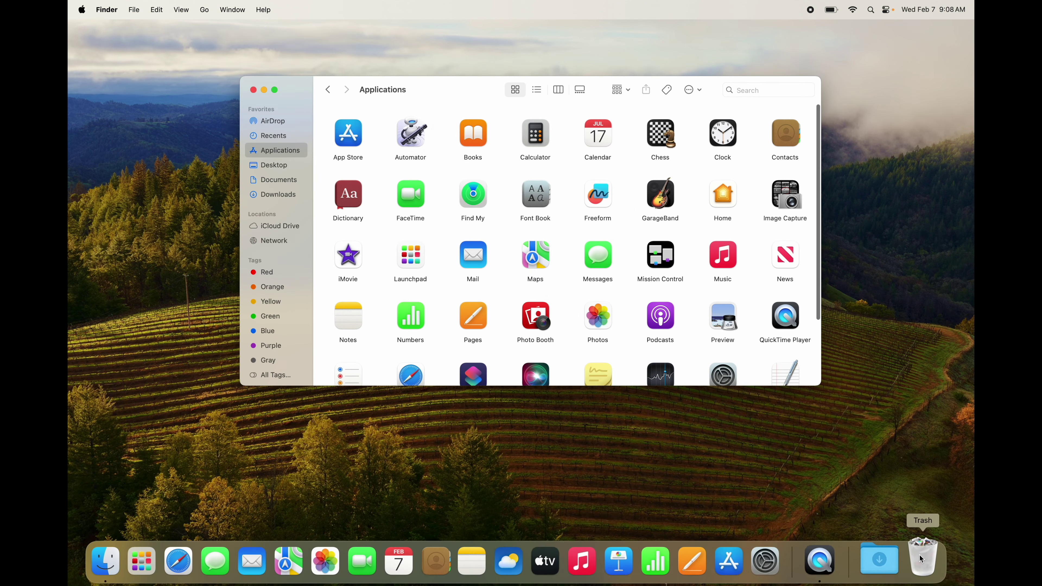
pyautogui.rightClick(920, 559)
pyautogui.click(937, 508)
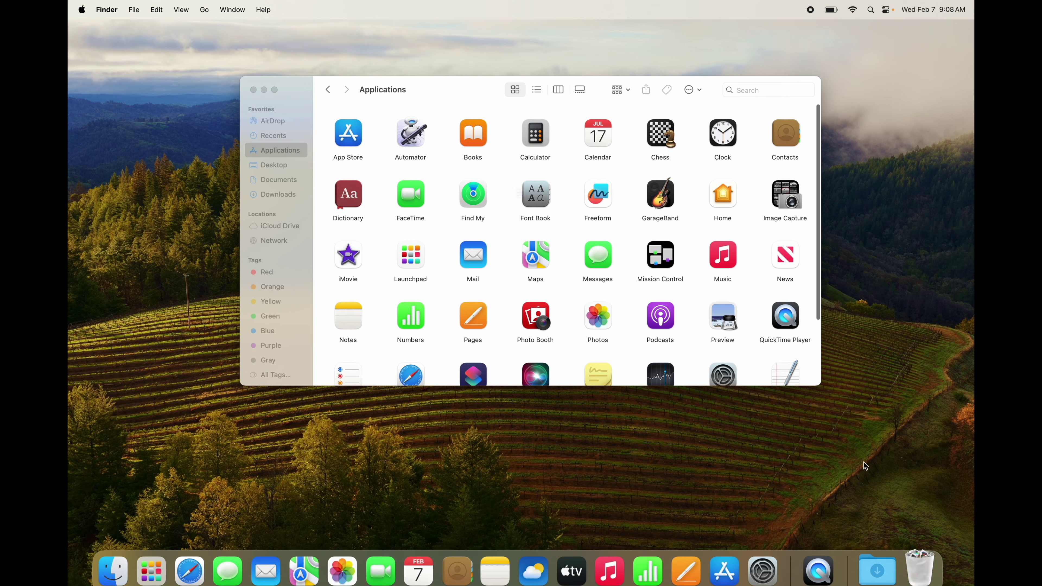
pyautogui.click(544, 239)
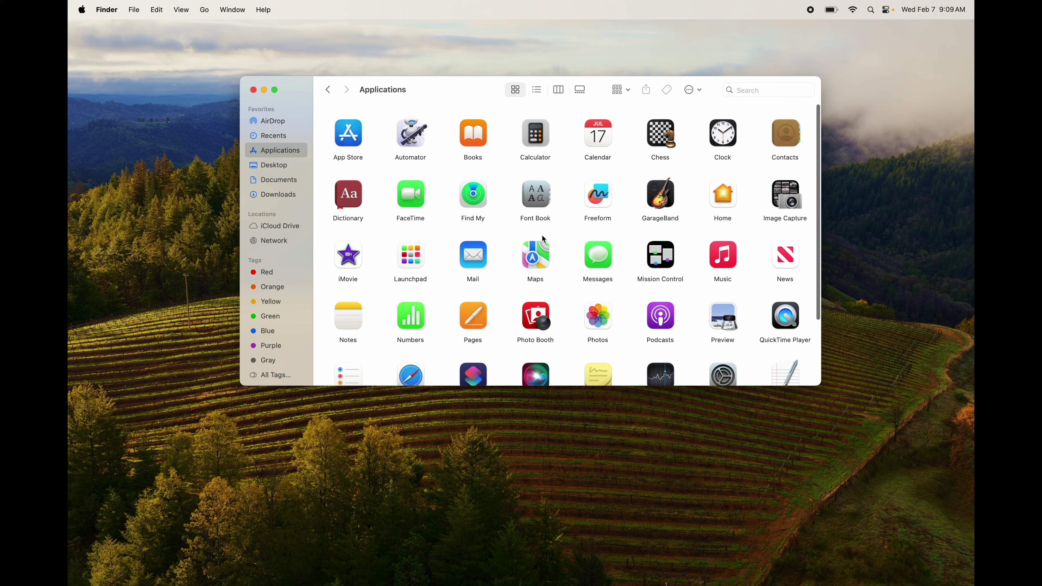
# Step: Move the Pages app from the Applications folder to the Trash, authorizing it with the account password
pyautogui.scroll(-5, 543, 239)
pyautogui.scroll(5, 543, 239)
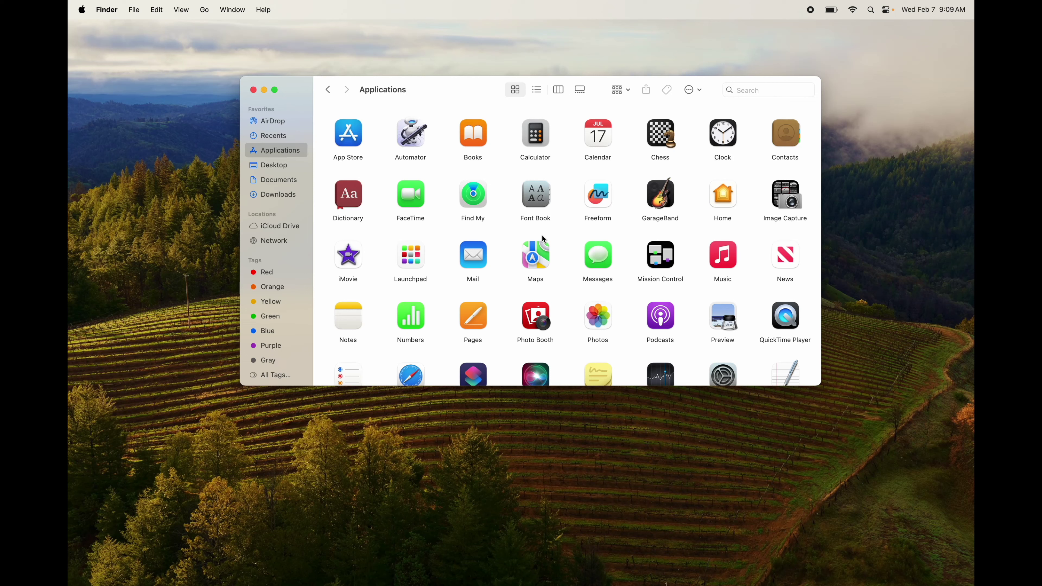
pyautogui.scroll(-4, 543, 239)
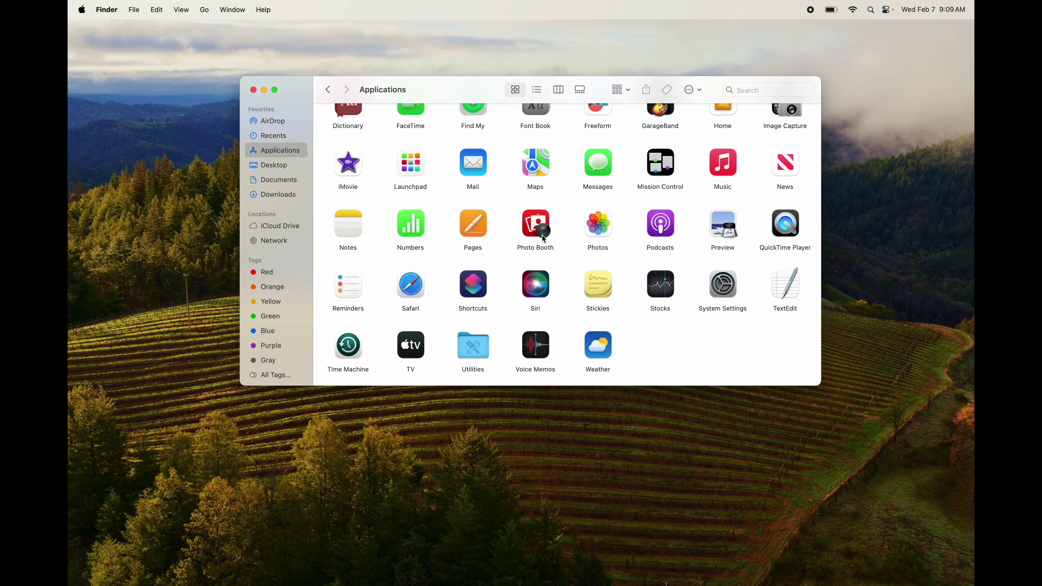
pyautogui.moveTo(472, 228); pyautogui.dragTo(937, 578)
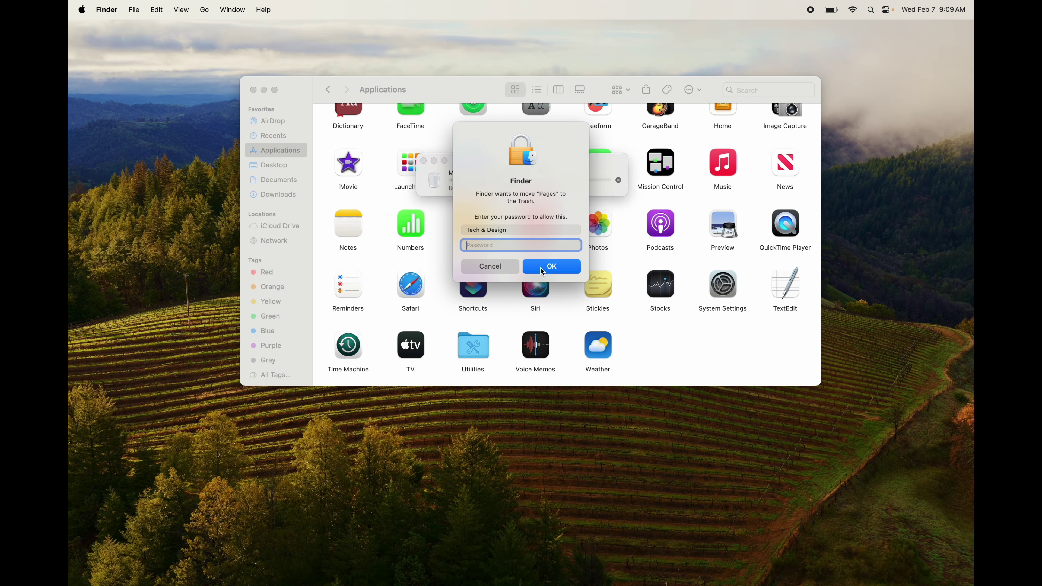
pyautogui.write('••••')
pyautogui.click(540, 269)
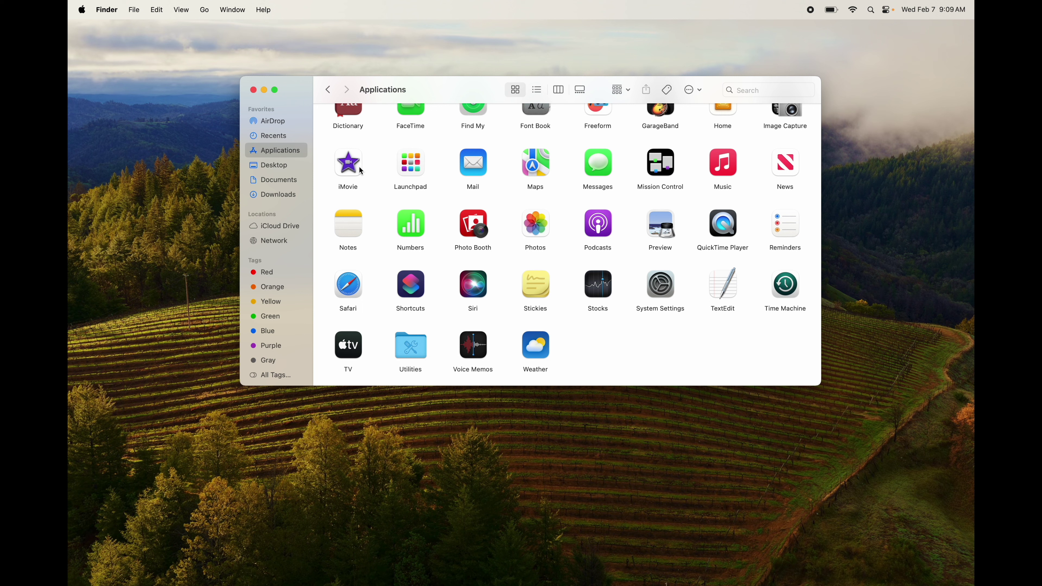
# Step: Move the iMovie app from the Applications folder to the Trash, authorizing it with the account password
pyautogui.click(359, 171)
pyautogui.press('super+BackSpace')
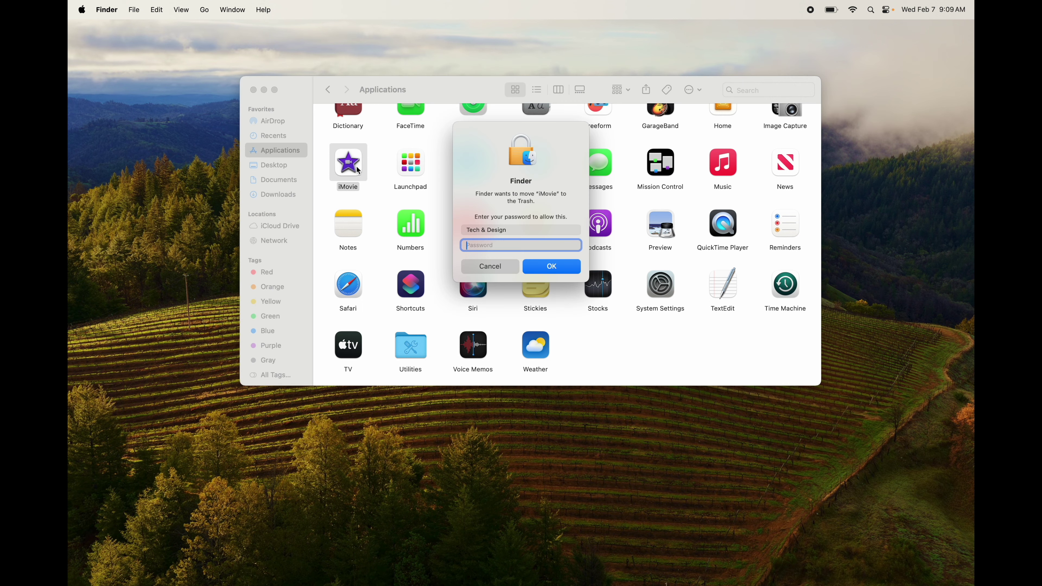
pyautogui.write('*****')
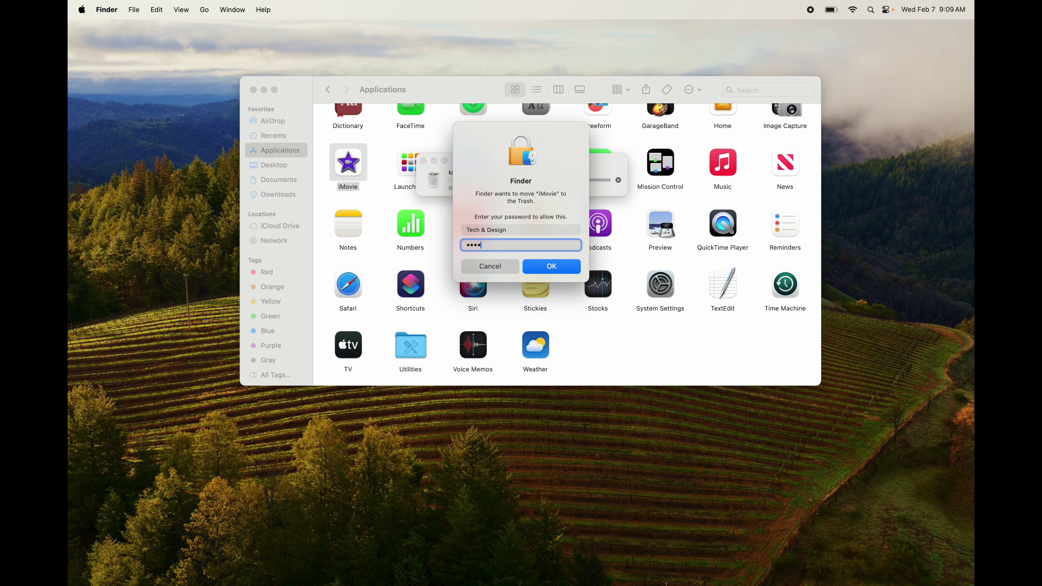
pyautogui.press('Return')
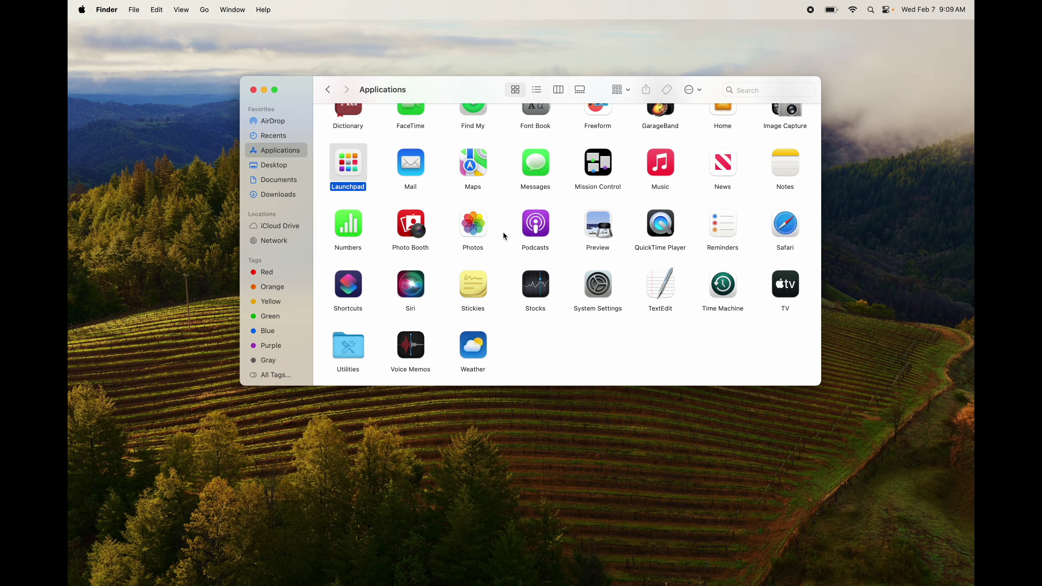
# Step: Permanently erase the Pages and iMovie apps by emptying the Trash, and close the Finder window
pyautogui.scroll(3, 505, 236)
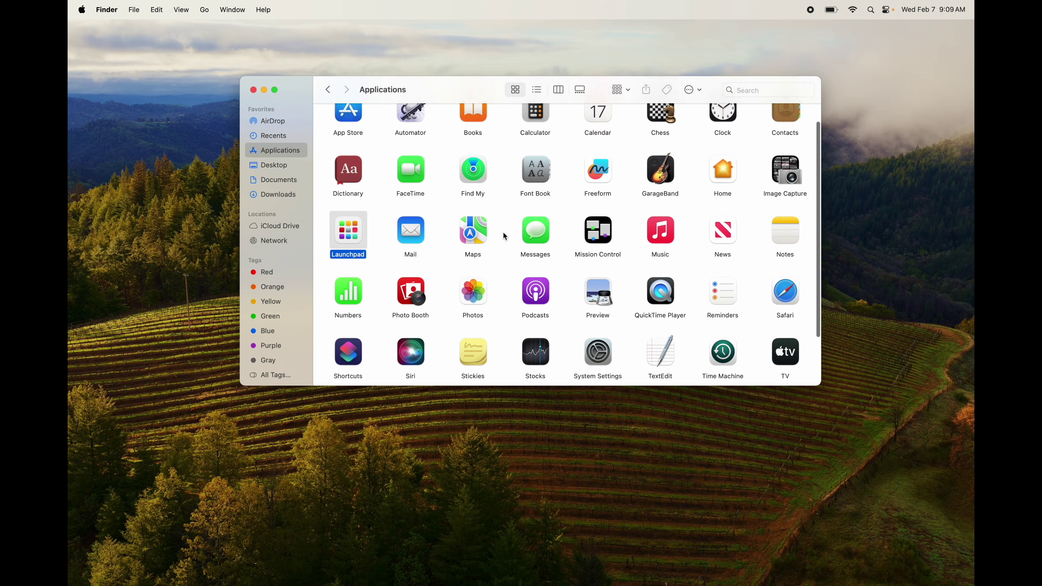
pyautogui.moveTo(788, 584)
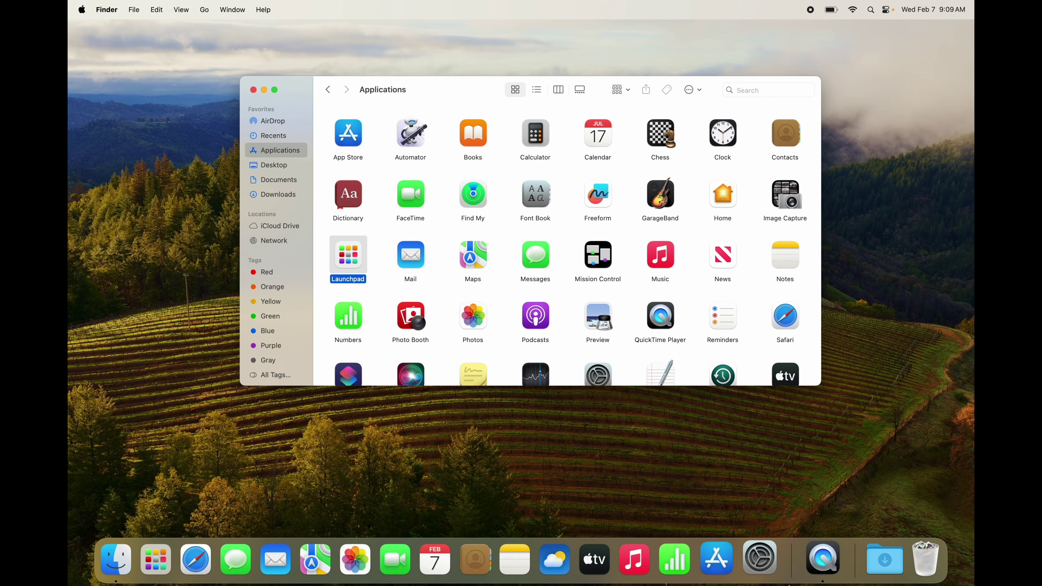
pyautogui.rightClick(917, 575)
pyautogui.click(928, 513)
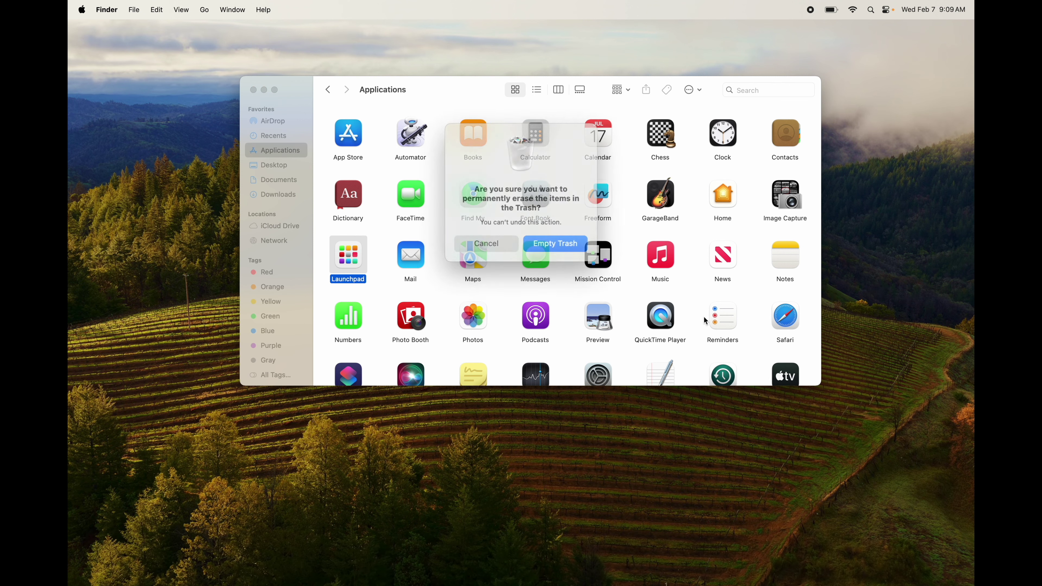
pyautogui.click(548, 242)
pyautogui.click(253, 90)
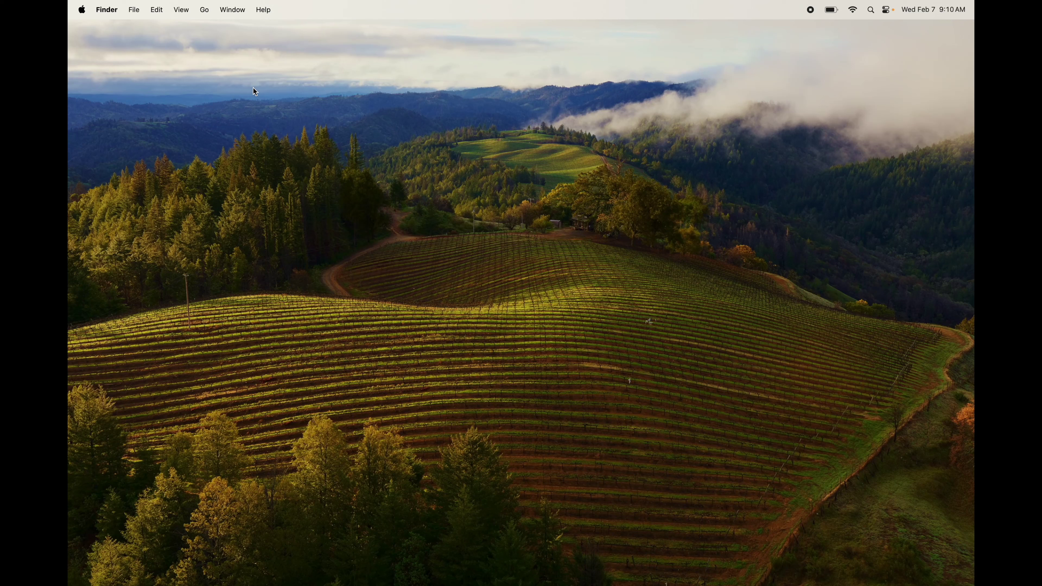
# Step: Open System Settings, search for "wallpa" to bring up the wallpaper settings, and reposition the window
pyautogui.rightClick(511, 215)
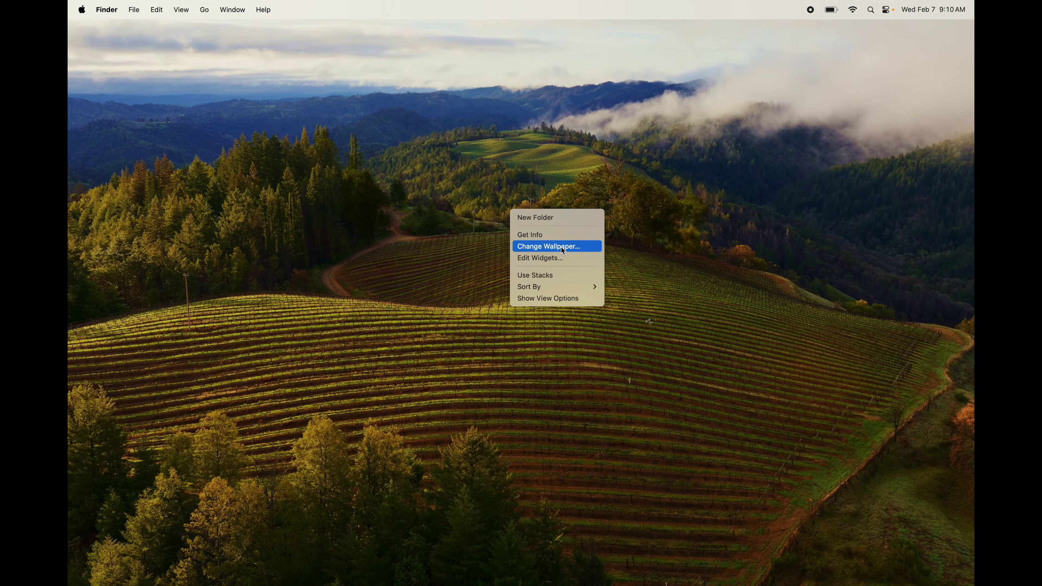
pyautogui.click(629, 384)
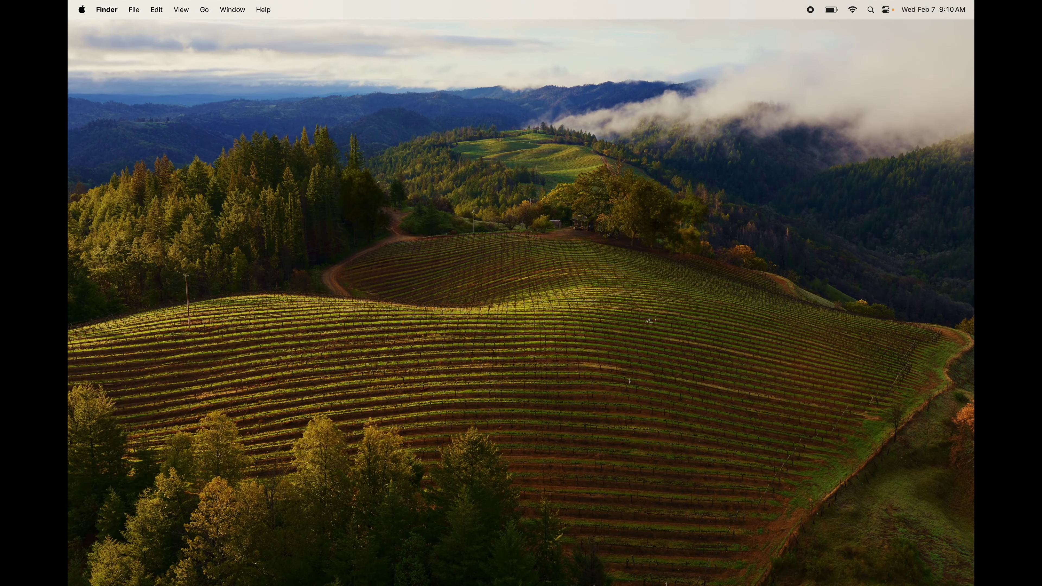
pyautogui.moveTo(678, 580)
pyautogui.click(755, 563)
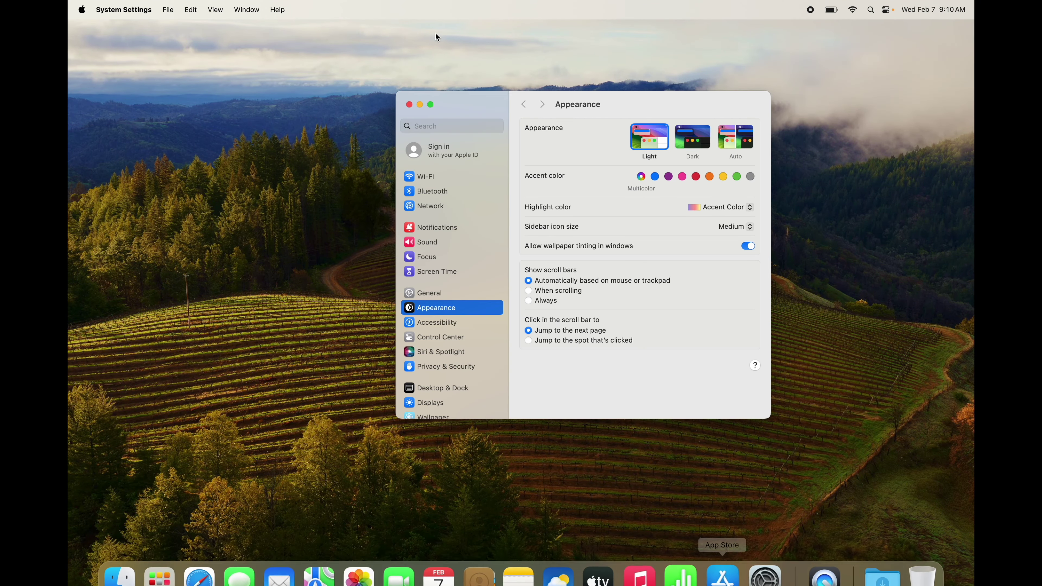
pyautogui.click(424, 125)
pyautogui.write('wallpa')
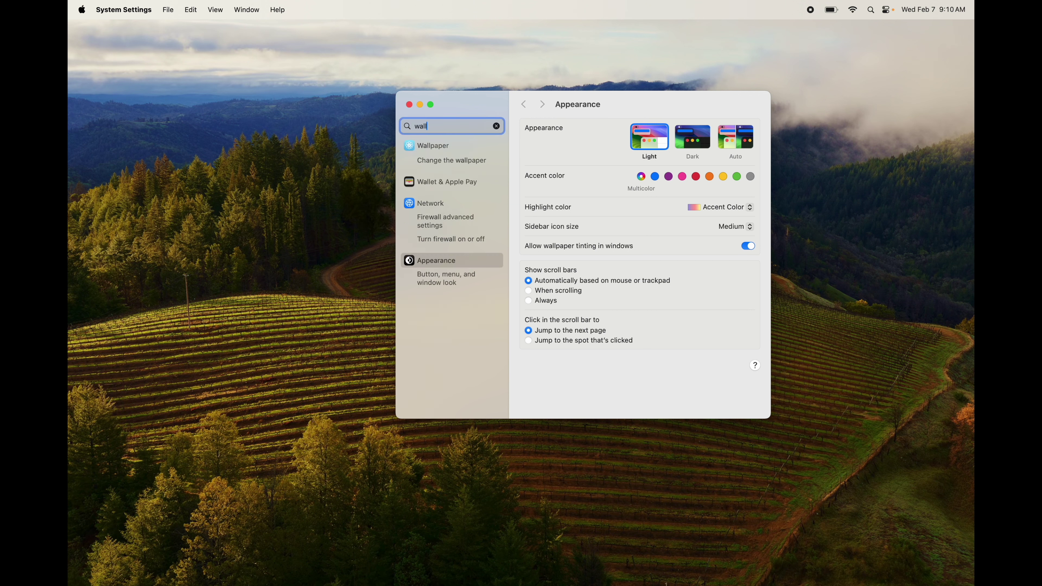
pyautogui.click(427, 161)
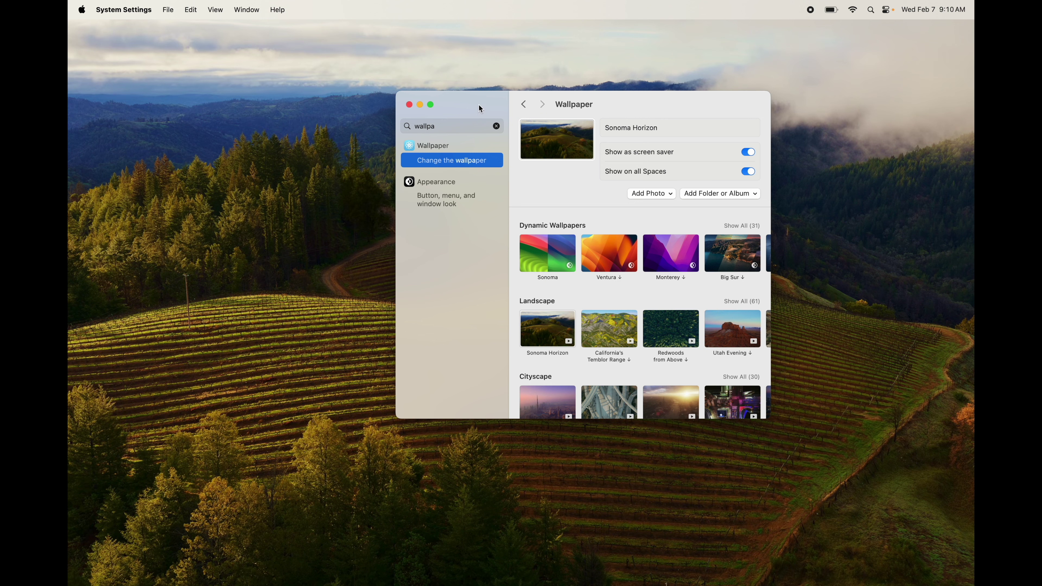
pyautogui.moveTo(478, 104); pyautogui.dragTo(401, 104)
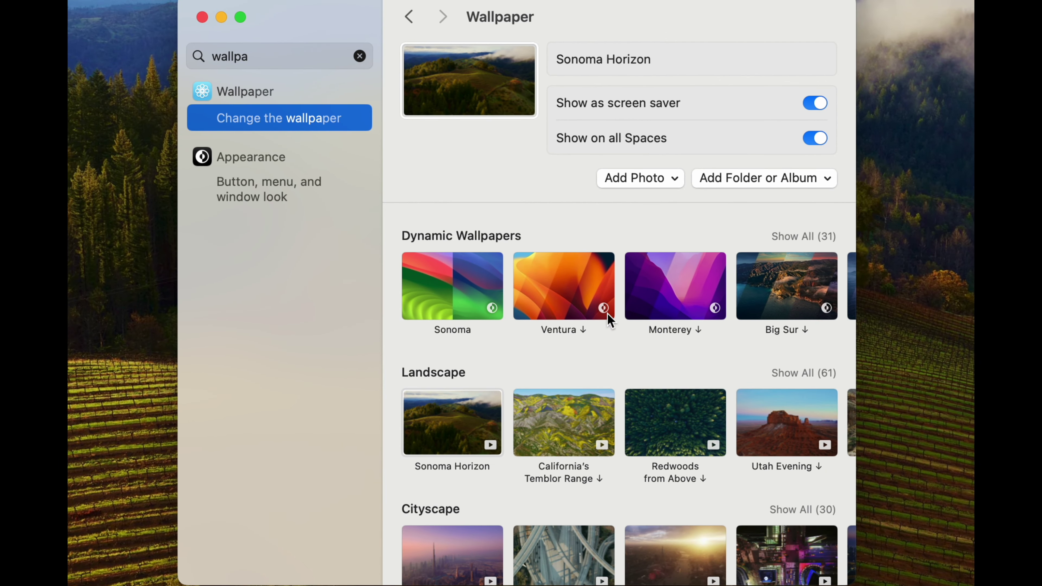
# Step: Try the Sonoma, Big Sur, Redwoods from Above and California's Temblor Range wallpapers, and switch back to Sonoma Horizon
pyautogui.click(458, 288)
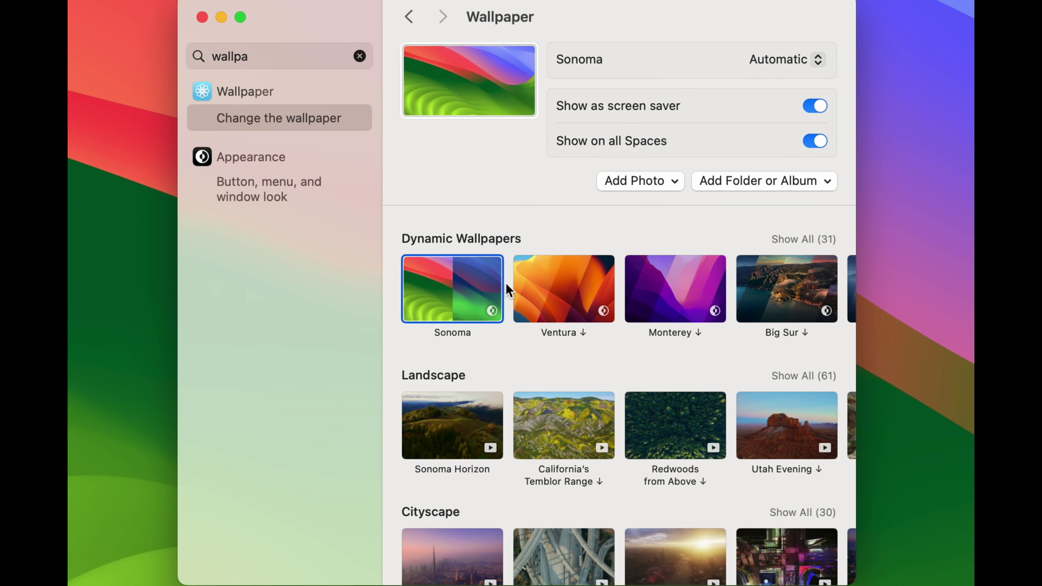
pyautogui.click(784, 299)
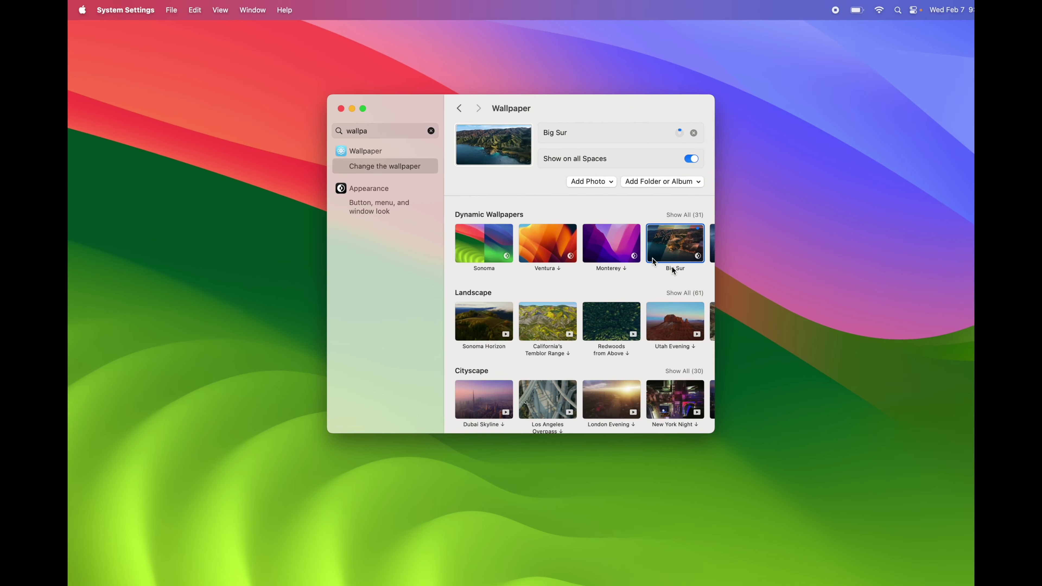
pyautogui.click(592, 316)
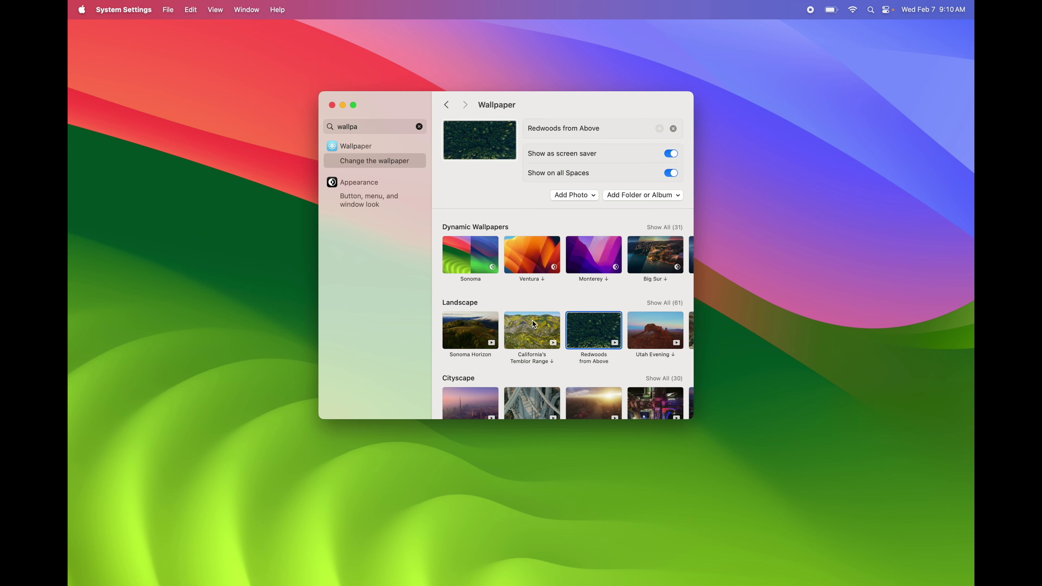
pyautogui.click(530, 325)
pyautogui.click(479, 330)
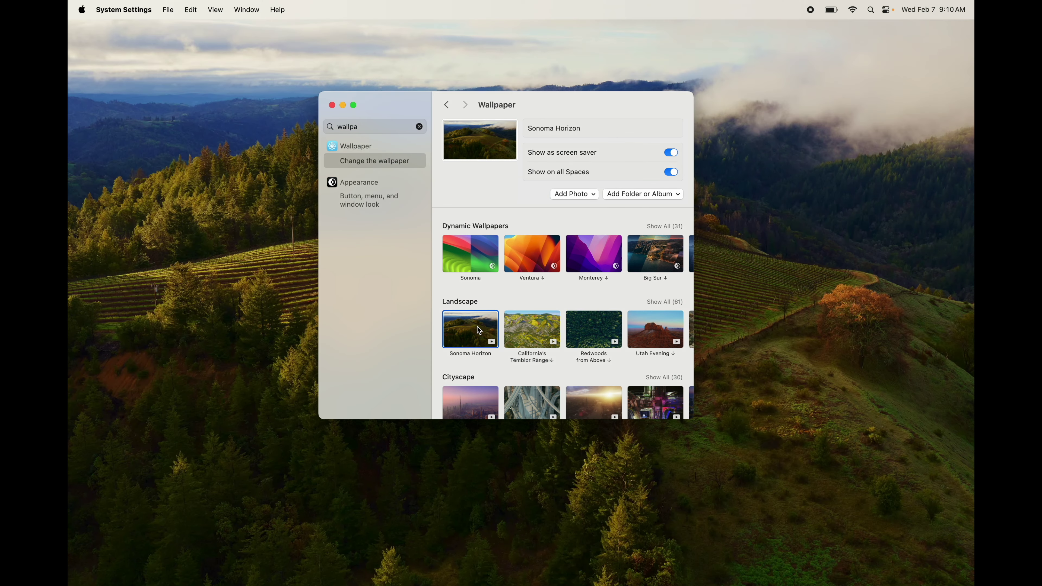
# Step: Set the dynamic Sonoma wallpaper, browse the other wallpaper categories down to Colors, and close System Settings
pyautogui.click(477, 265)
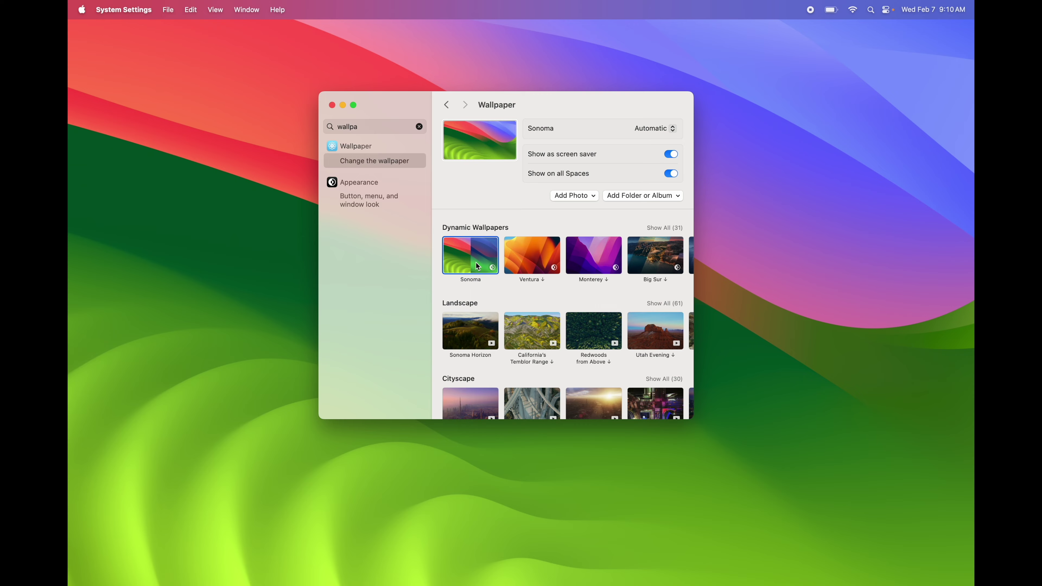
pyautogui.scroll(-15, 561, 361)
pyautogui.scroll(-3, 561, 362)
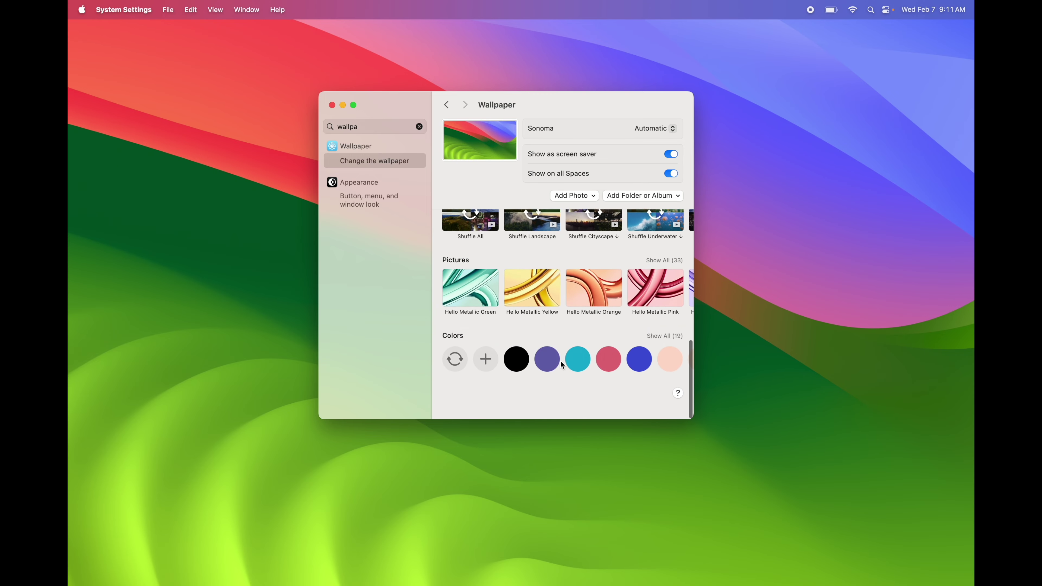
pyautogui.scroll(8, 561, 363)
pyautogui.scroll(5, 561, 365)
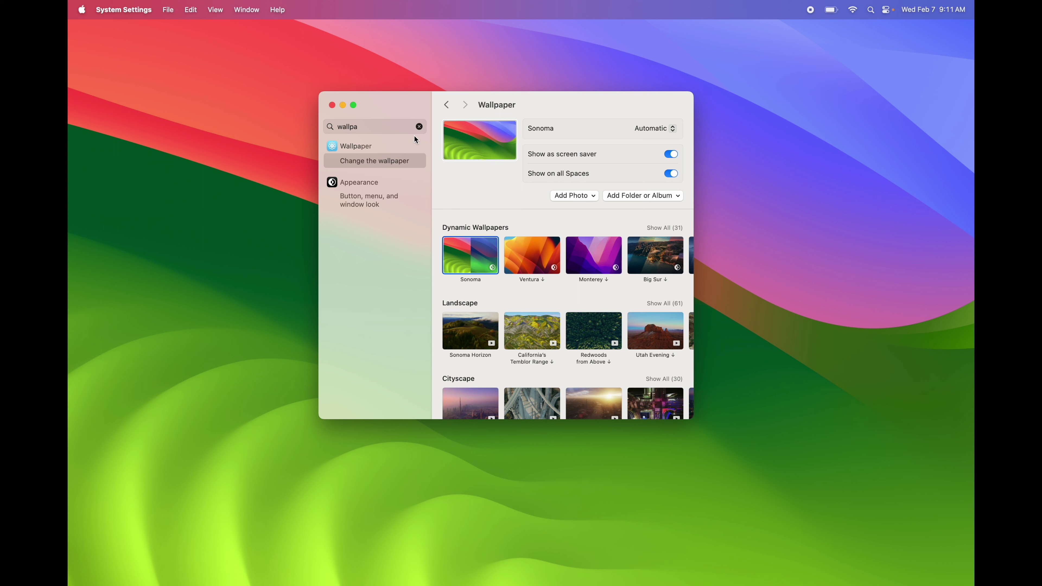
pyautogui.click(333, 106)
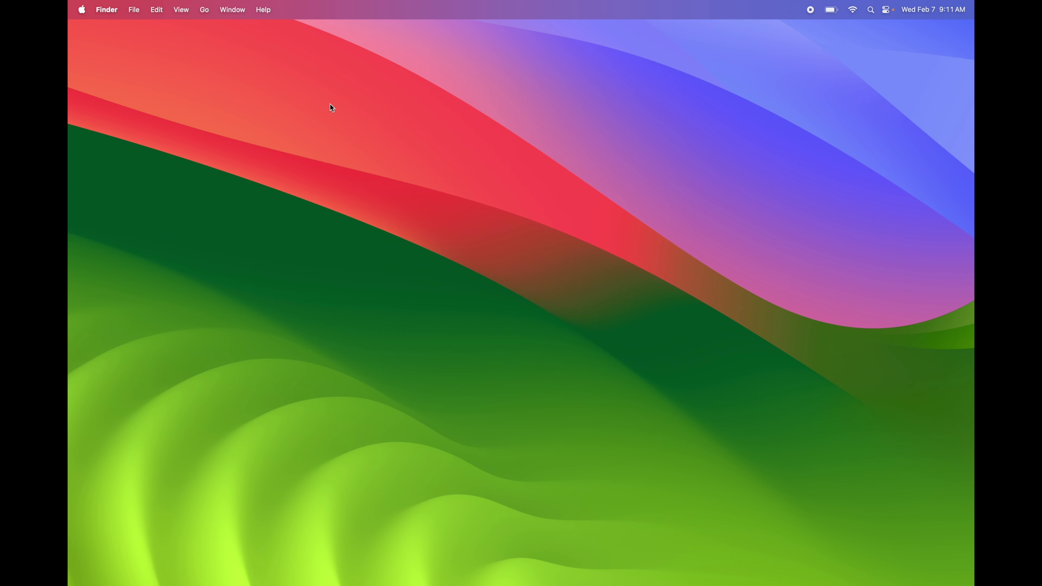